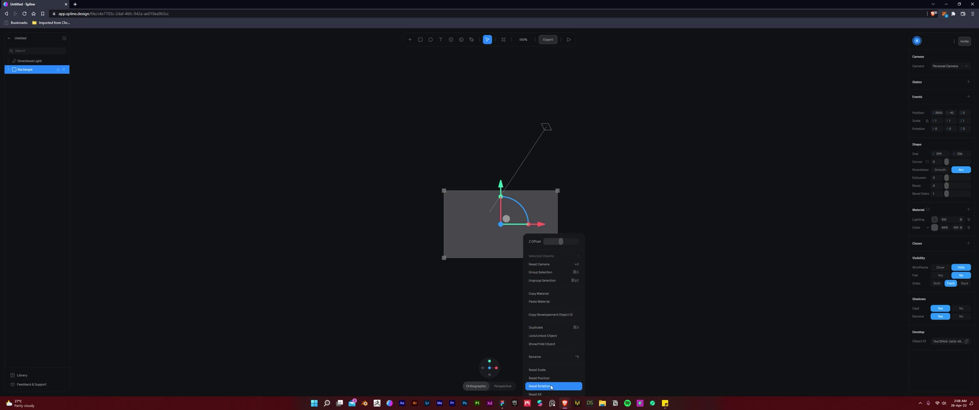
Reset the rectangle's position to the scene origin
click(546, 378)
mouse_move(471, 374)
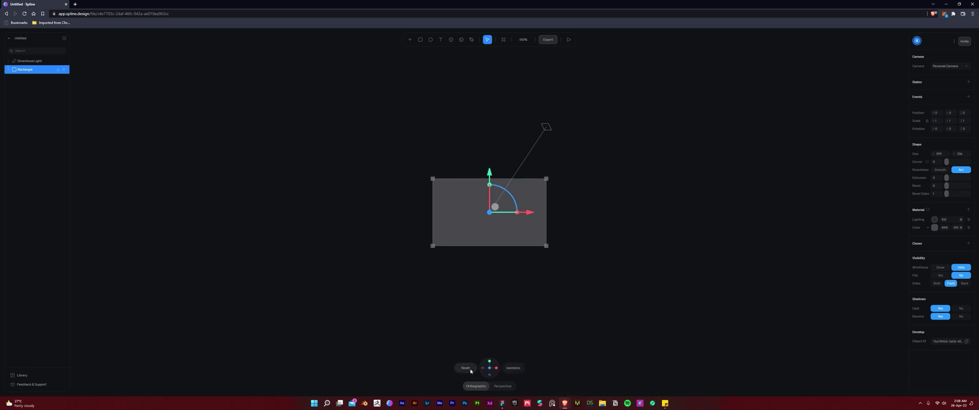
scroll(516, 269, up, 3)
drag(623, 209, 610, 216)
Turn off the scene's grid plane and return to the default front view
click(781, 215)
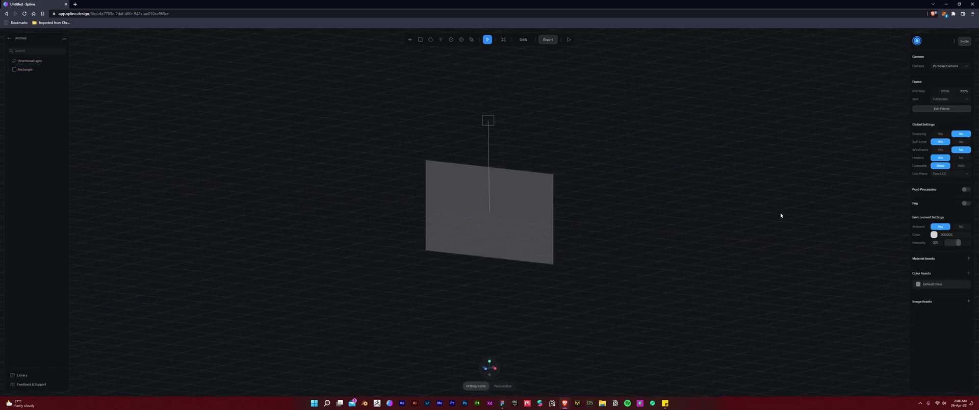
click(949, 174)
click(943, 184)
click(465, 367)
Set the lighting type of the rectangle's material to Phong
click(545, 224)
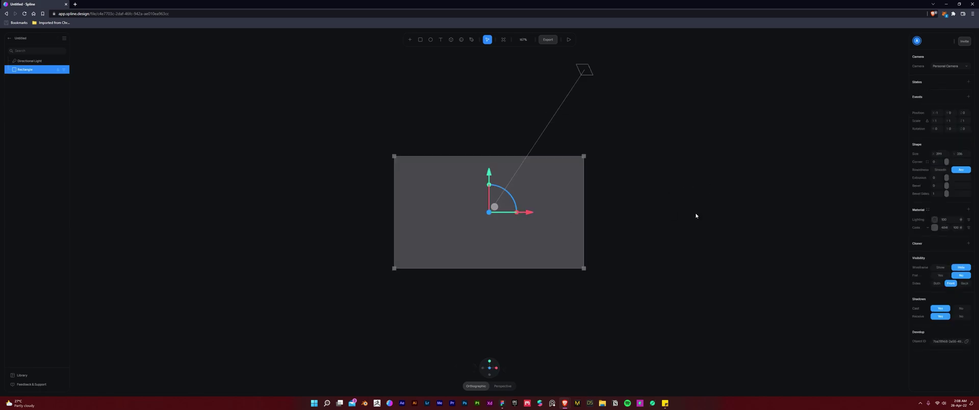
right_drag(747, 242, 735, 251)
click(937, 223)
click(943, 231)
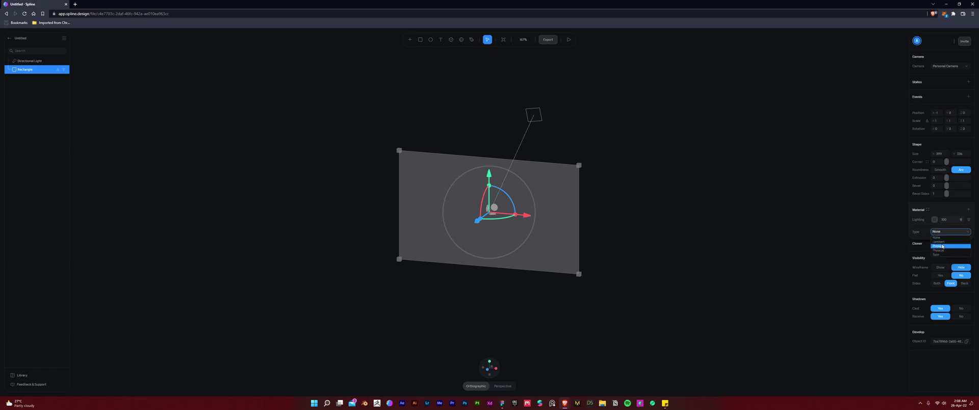
click(943, 247)
click(647, 202)
click(574, 228)
Extrude the rectangle to a depth of 10 and bevel its edges with additional bevel sides
drag(948, 177, 950, 178)
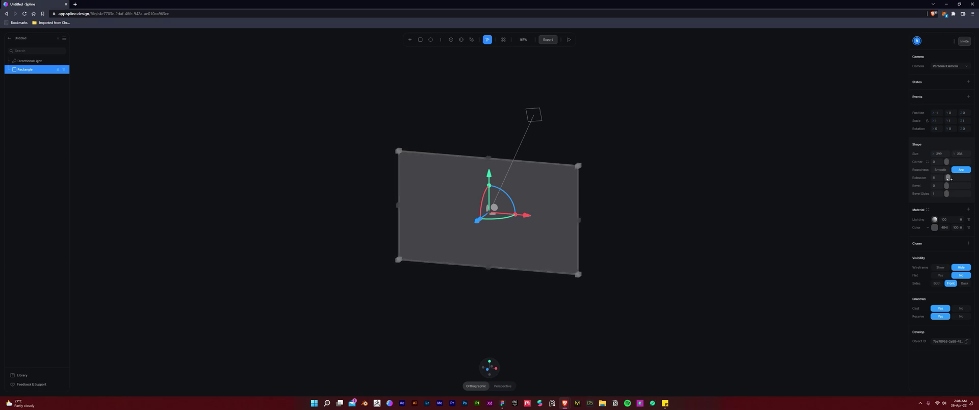
click(653, 220)
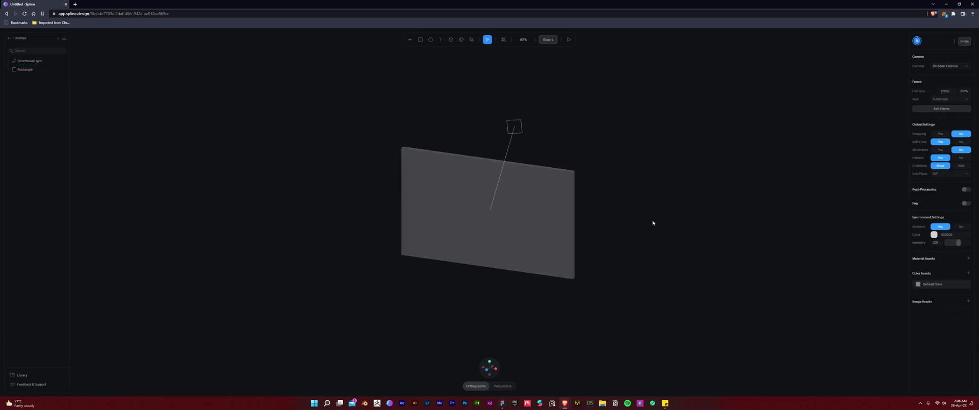
click(570, 228)
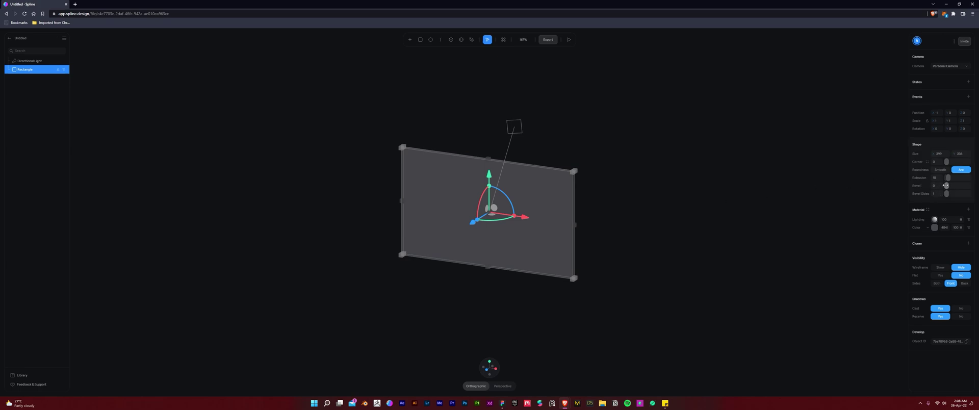
drag(946, 186, 950, 194)
click(644, 270)
middle_drag(641, 267, 624, 275)
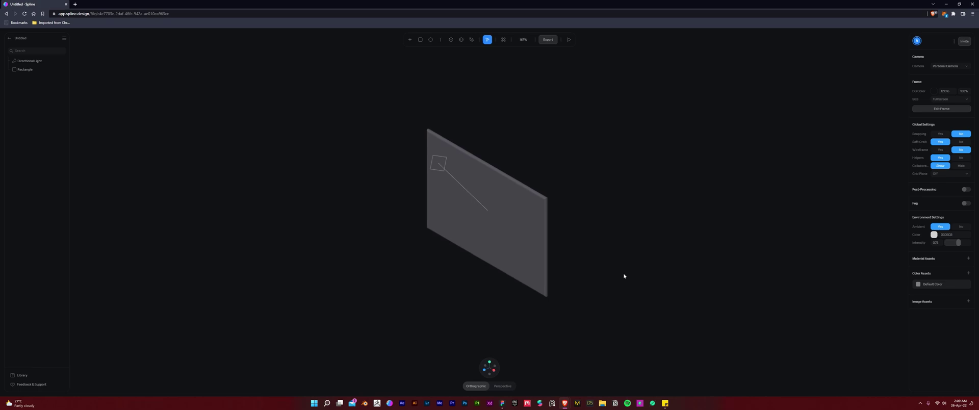
Round the rectangle's corners and inspect the card from several angles
click(509, 240)
drag(950, 161, 951, 162)
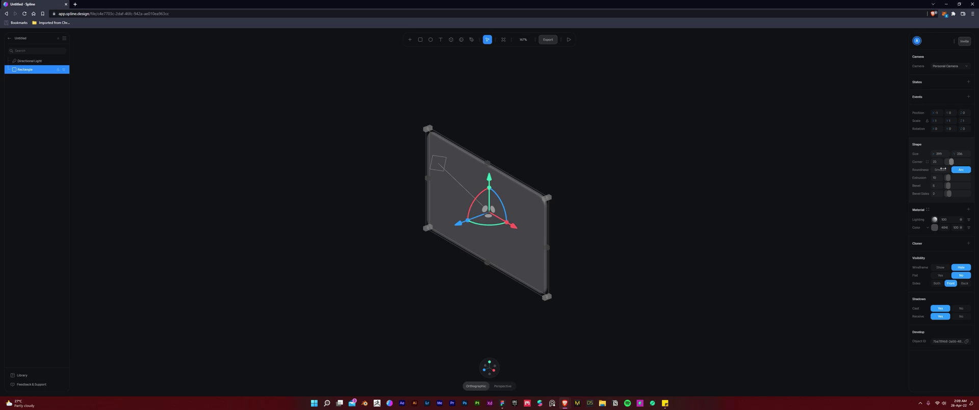
click(607, 262)
middle_drag(608, 261, 512, 365)
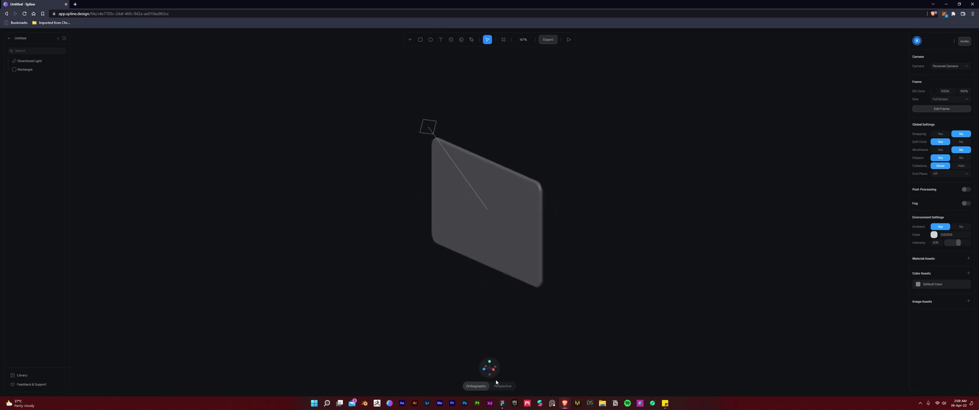
click(484, 369)
scroll(569, 285, up, 3)
middle_drag(630, 247, 605, 259)
click(466, 368)
scroll(562, 215, up, 2)
Change the rectangle's colour material layer to Glass
click(571, 232)
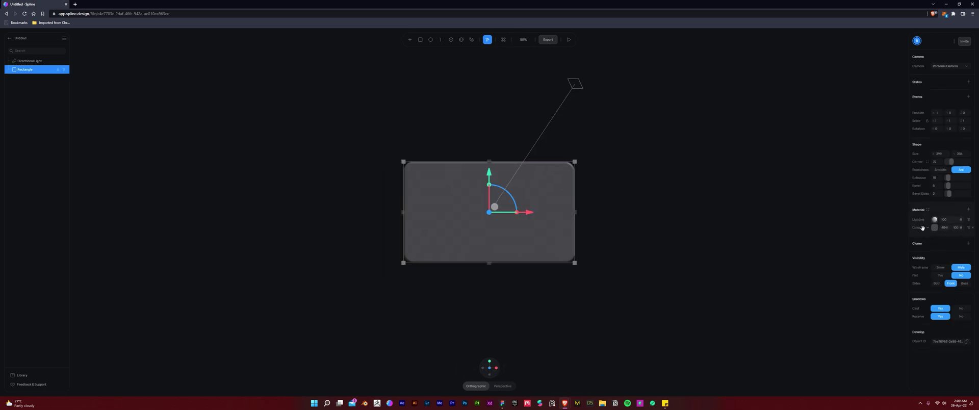
click(929, 228)
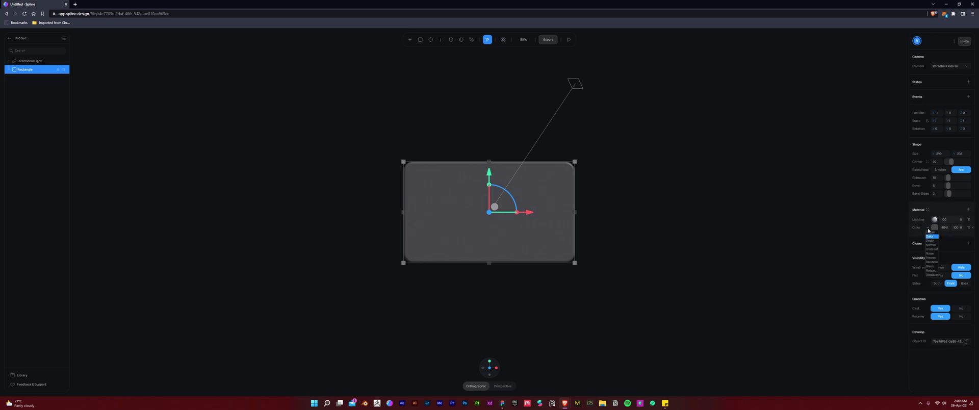
click(931, 266)
click(781, 226)
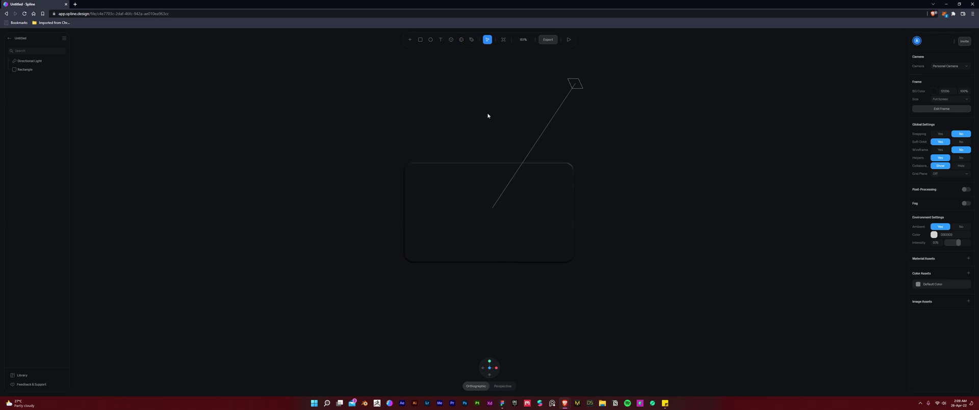
Add a sphere and move it so it overlaps the glass rectangle's right edge
click(468, 367)
click(462, 40)
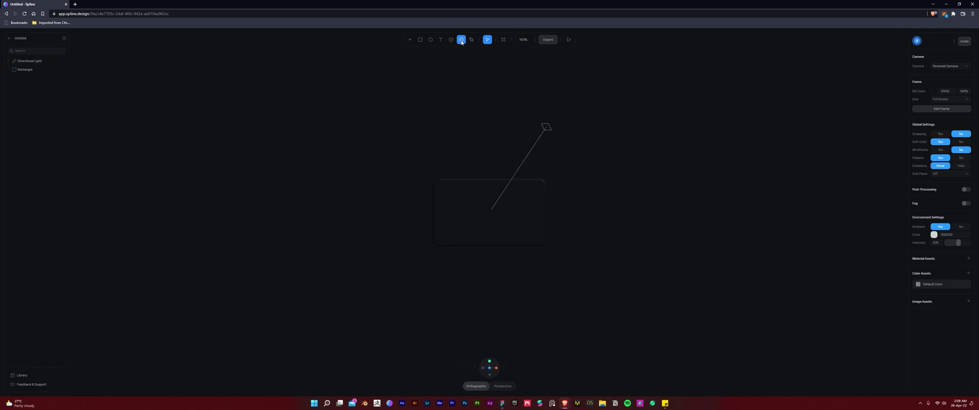
click(584, 143)
drag(635, 165, 584, 167)
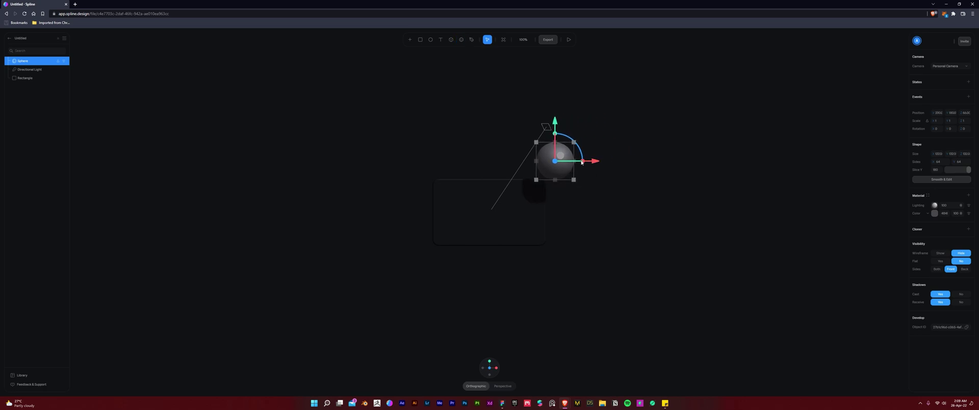
drag(555, 123, 556, 167)
drag(591, 205, 560, 210)
Place the sphere behind the glass rectangle in depth and check the overlap from the front
right_click(558, 202)
click(536, 257)
alt+drag(603, 256, 552, 260)
click(525, 210)
click(539, 274)
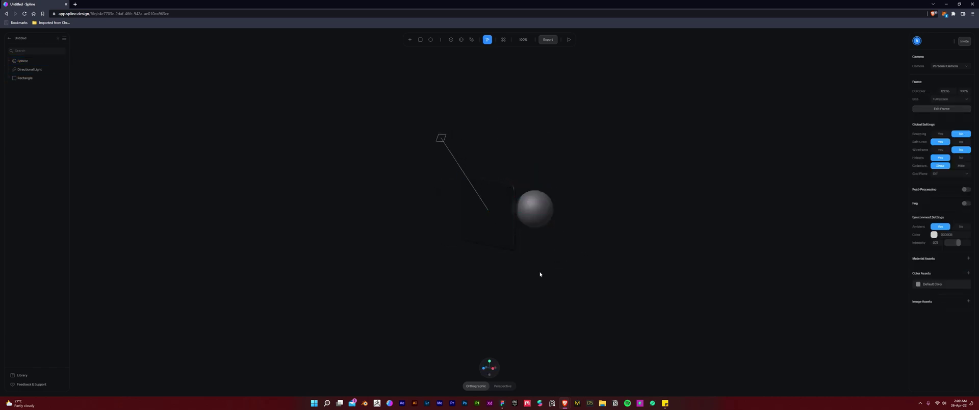
click(471, 359)
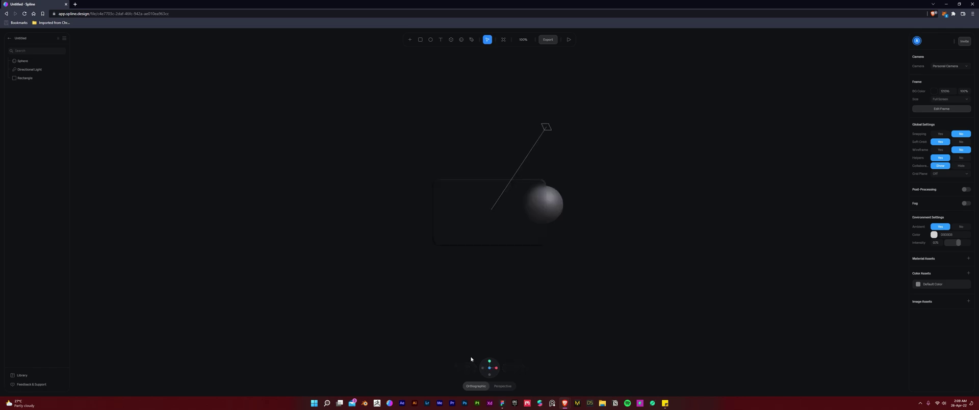
Increase the blur of the rectangle's Glass layer and check the frosted effect over the sphere
click(532, 225)
scroll(557, 242, up, 2)
click(934, 228)
click(934, 240)
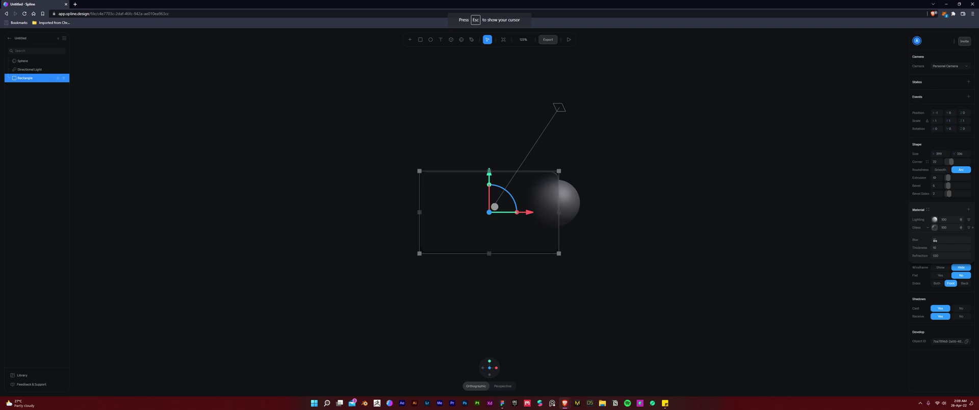
drag(931, 241, 933, 240)
click(693, 276)
alt+drag(689, 275, 719, 271)
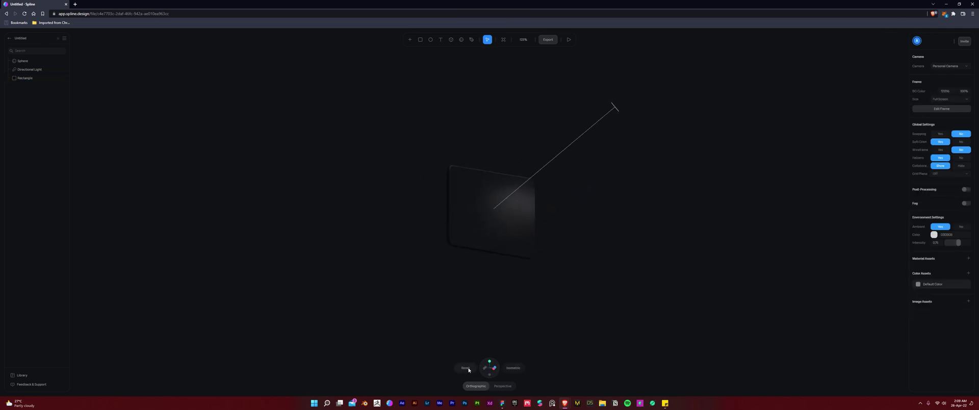
click(465, 367)
scroll(612, 246, up, 3)
Set the colour of the rectangle's Phong lighting to a light blue
click(559, 246)
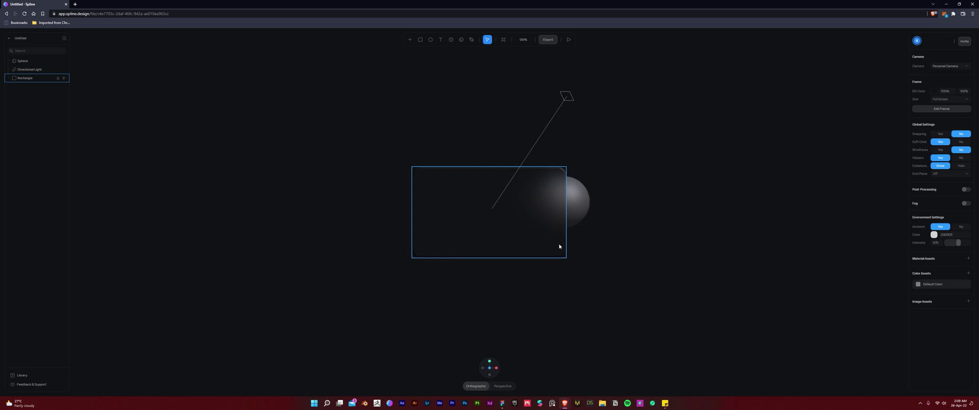
click(564, 242)
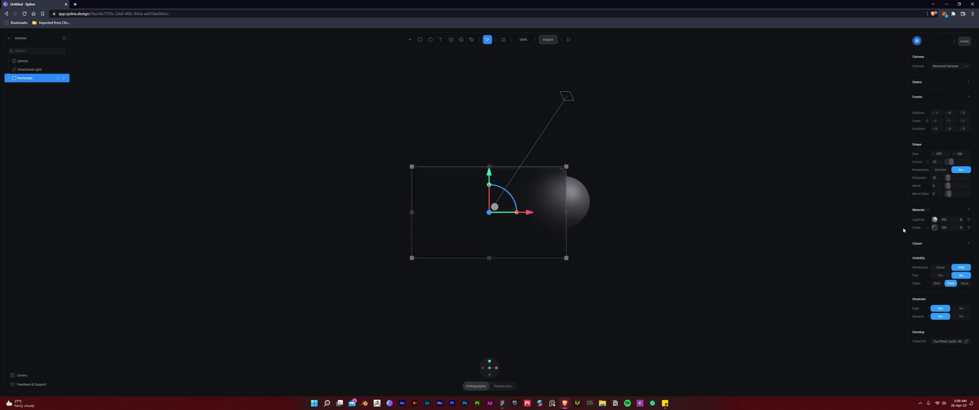
click(935, 219)
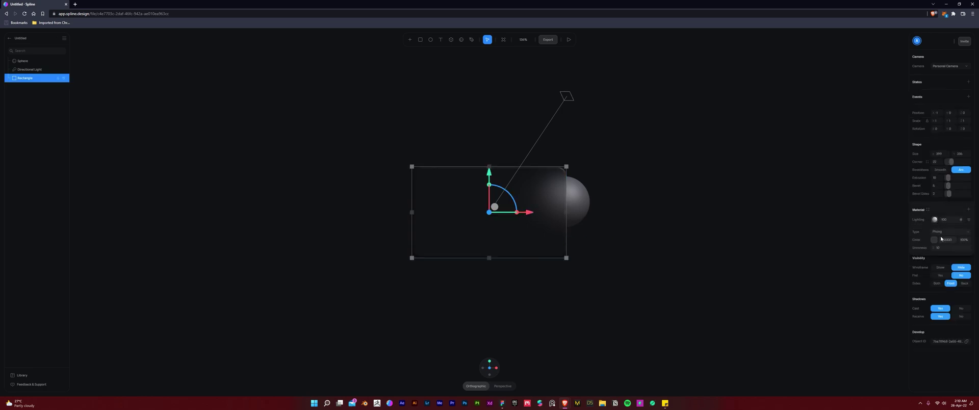
click(935, 241)
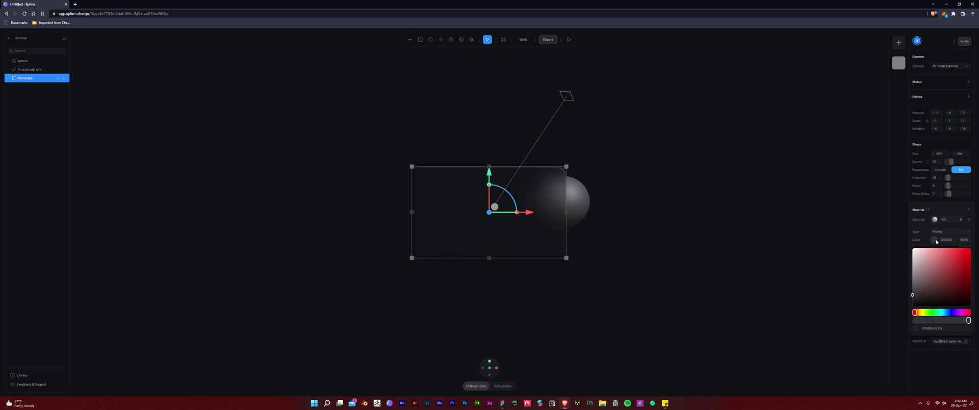
click(951, 315)
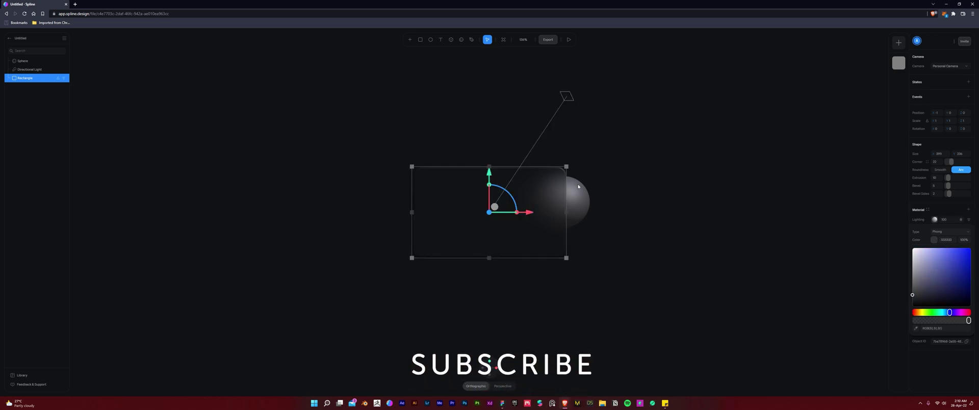
click(950, 250)
drag(950, 250, 950, 249)
drag(950, 312, 946, 312)
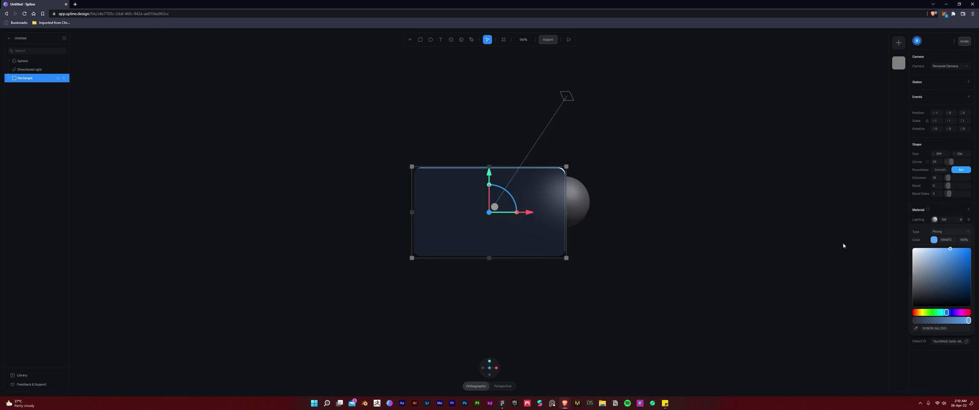
Adjust the shininess of the rectangle's Phong lighting and check the highlights from tilted angles
click(935, 239)
drag(932, 247, 948, 248)
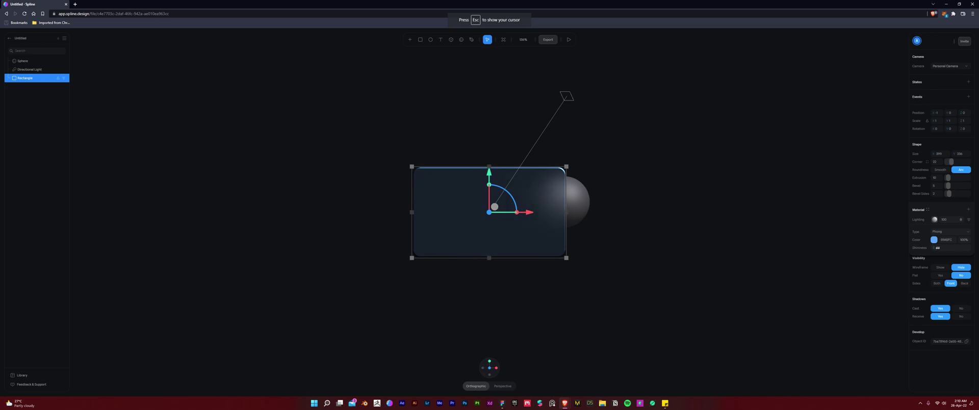
drag(938, 247, 951, 248)
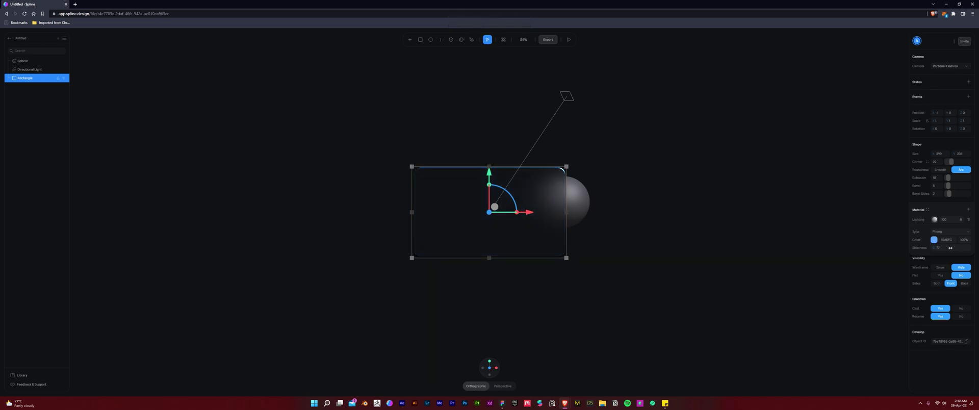
alt+drag(630, 227, 609, 216)
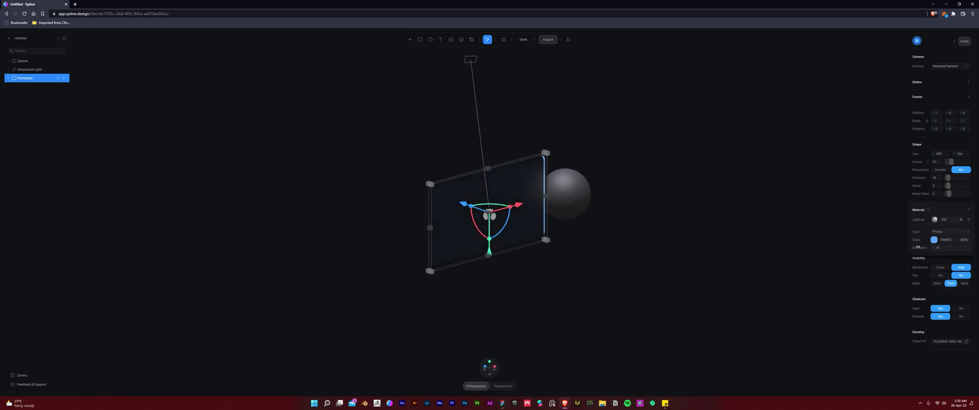
alt+drag(660, 250, 614, 272)
click(671, 284)
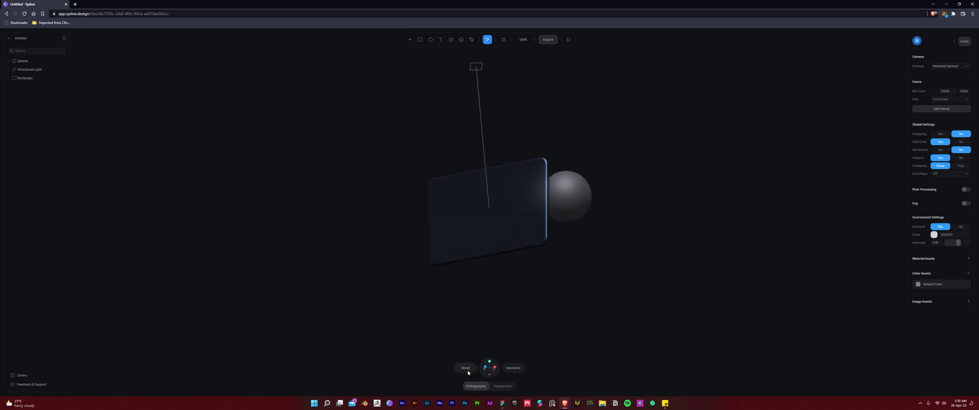
click(466, 370)
Fine-tune the rectangle's glass blur and the shininess of its Phong lighting
click(548, 255)
click(935, 227)
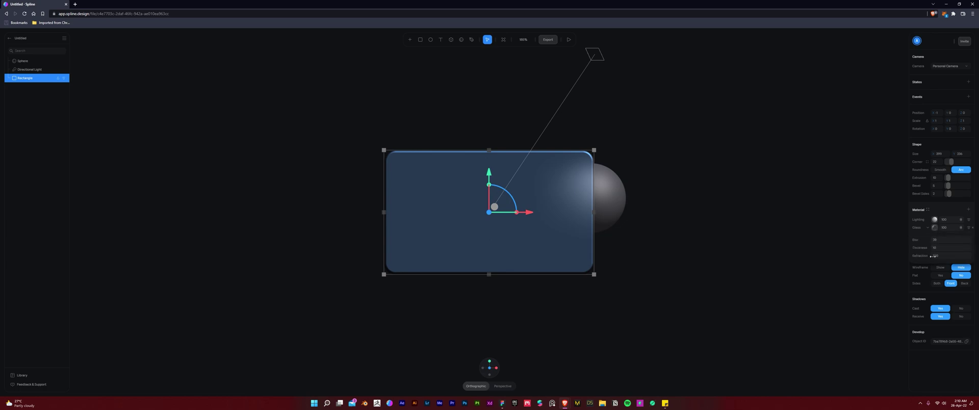
drag(933, 240, 934, 239)
click(935, 227)
click(935, 220)
drag(933, 249, 937, 248)
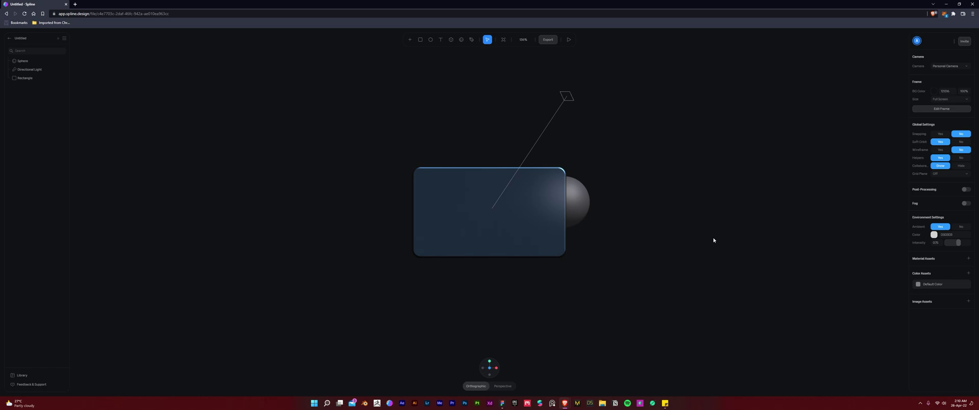
Add a colour layer to the rectangle's material and place it between the Lighting and Glass layers
click(509, 240)
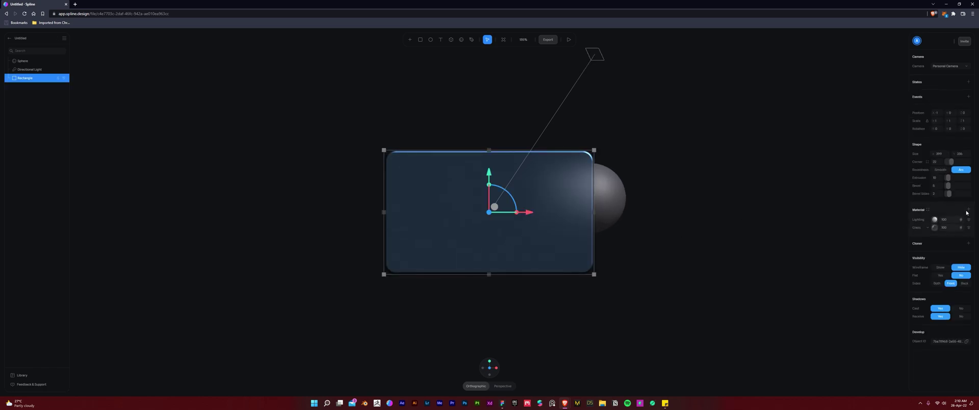
click(969, 210)
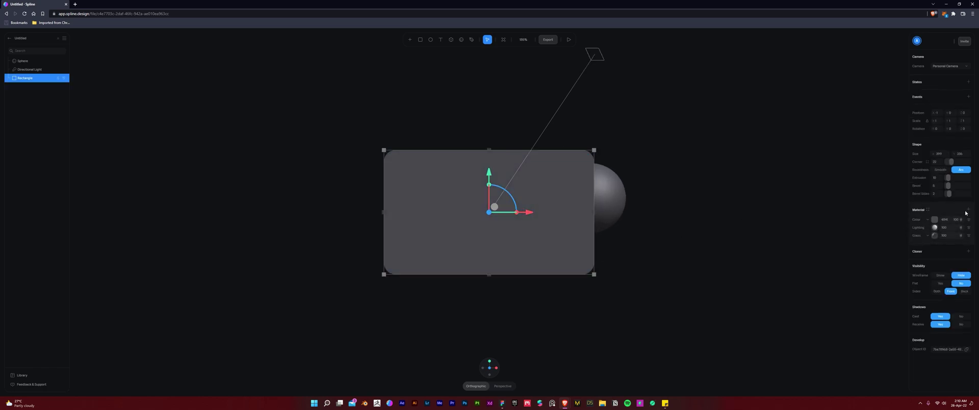
drag(927, 221, 933, 230)
Change the rectangle's new colour layer to Gradient and open its settings
click(928, 228)
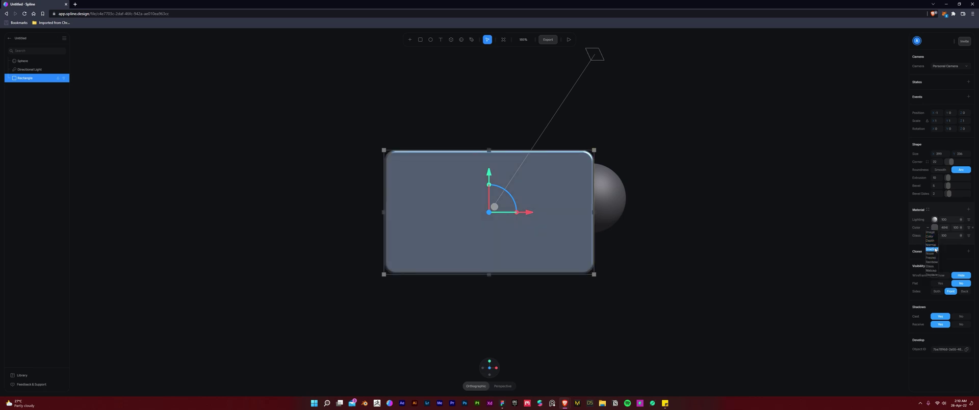
click(933, 249)
click(935, 227)
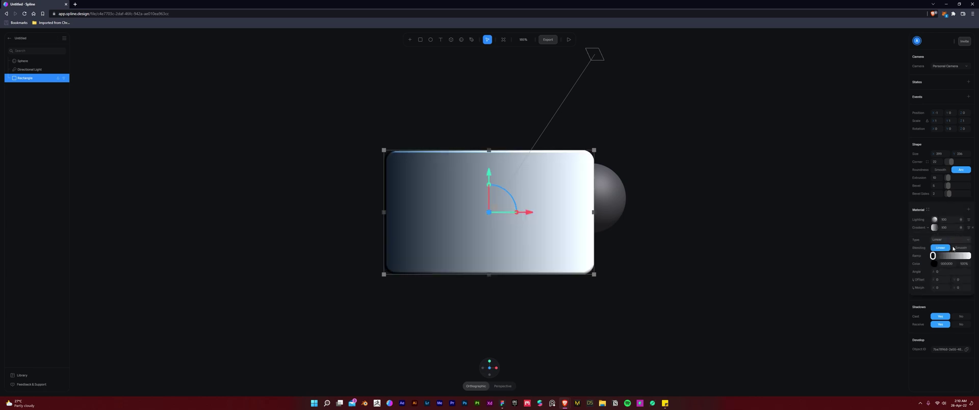
Set the rectangle's gradient type to Radial and make its first colour stop light blue
click(952, 240)
click(944, 251)
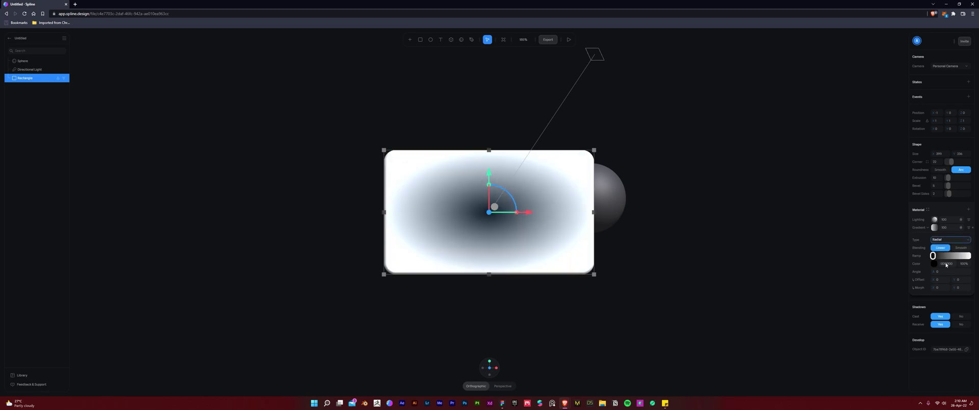
click(934, 264)
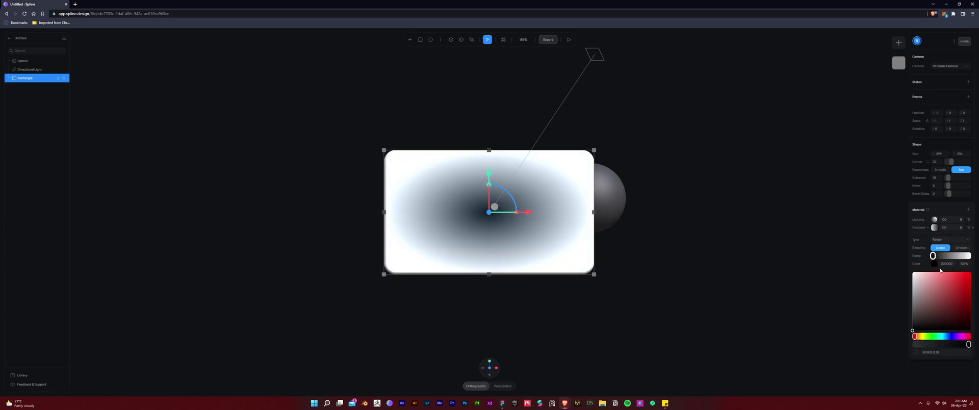
click(946, 336)
click(942, 276)
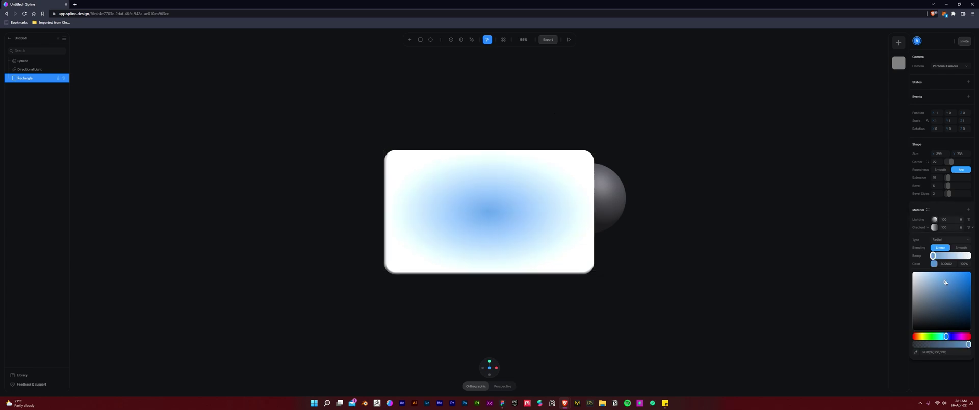
drag(942, 276, 946, 275)
Change the gradient's last colour stop from white to a deep saturated blue
click(967, 256)
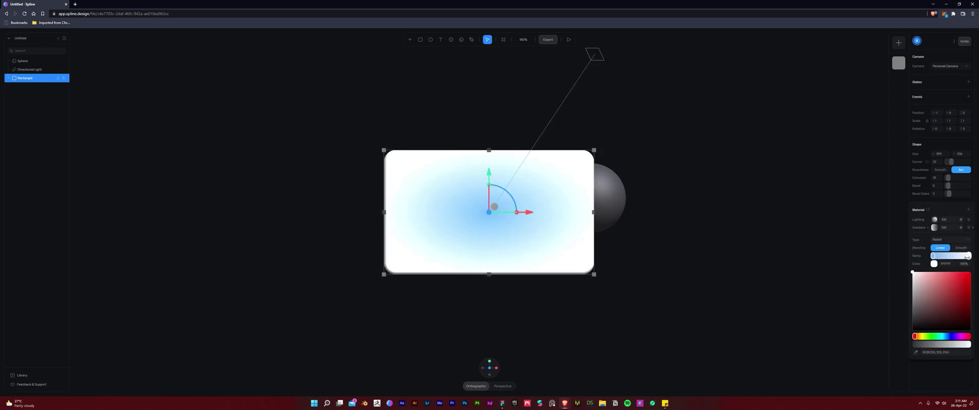
click(951, 336)
click(945, 273)
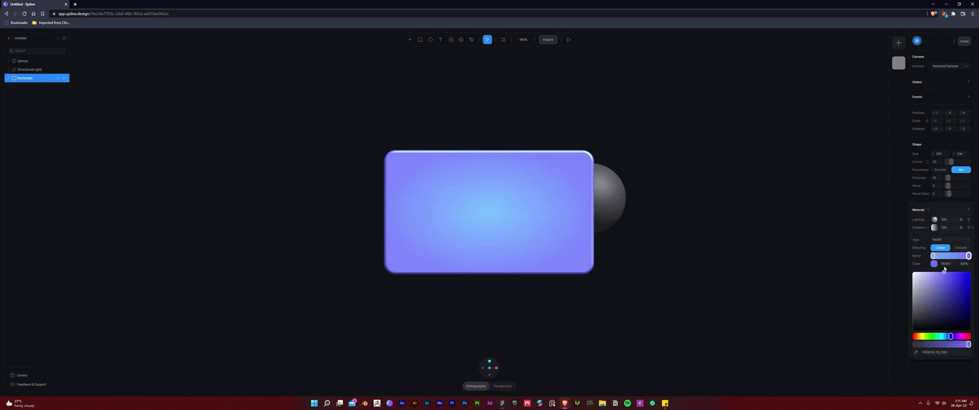
drag(945, 273, 948, 273)
drag(951, 336, 950, 336)
drag(965, 275, 969, 271)
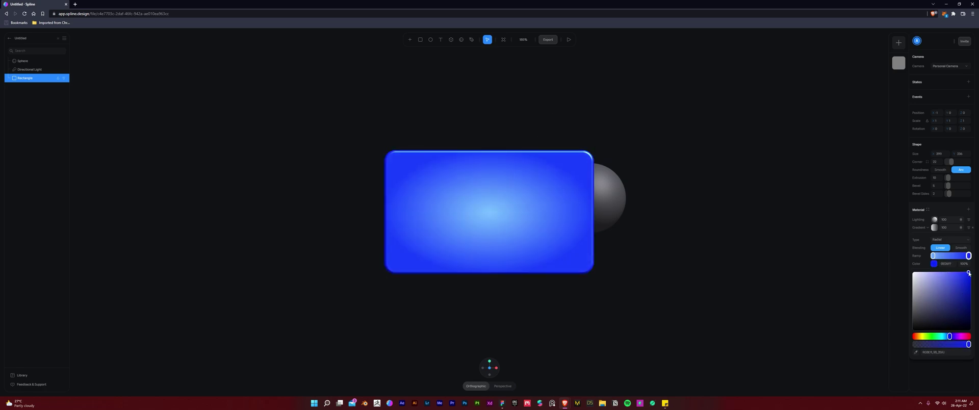
Change the gradient layer's blend mode and lower its opacity, then deselect the rectangle
click(960, 229)
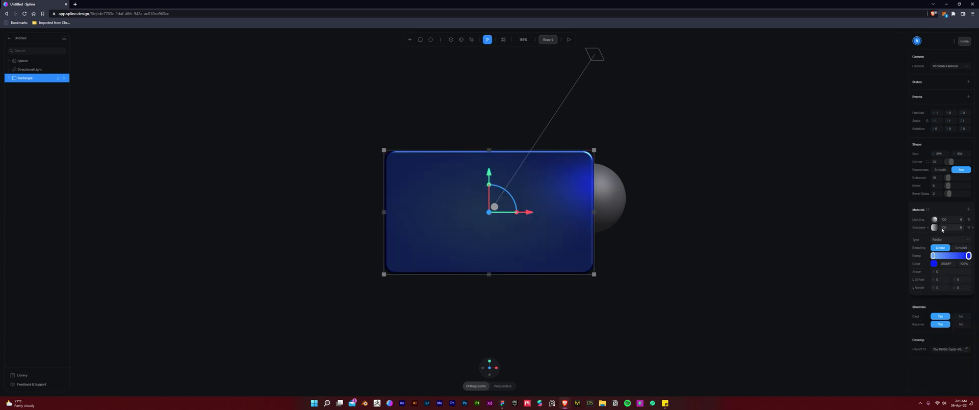
drag(941, 228, 927, 227)
click(723, 265)
Inspect the card from tilted angles in orthographic and perspective views, then return to the orthographic front view
alt+drag(589, 292, 610, 310)
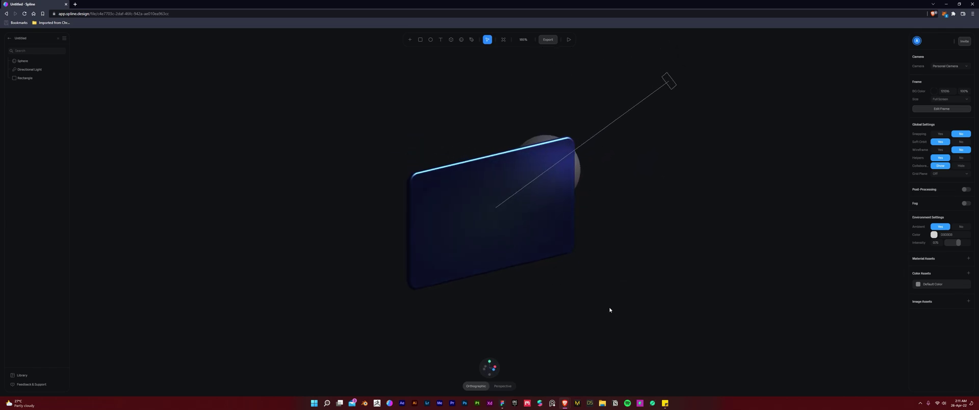
click(503, 386)
alt+drag(586, 301, 563, 275)
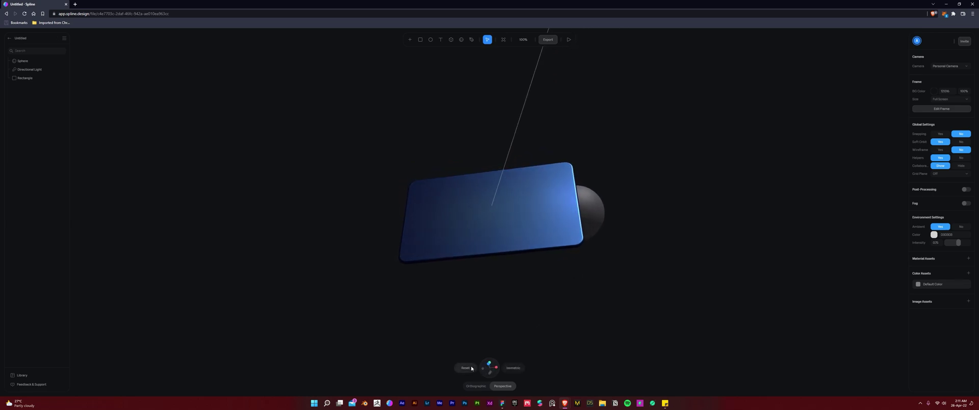
click(470, 367)
click(476, 386)
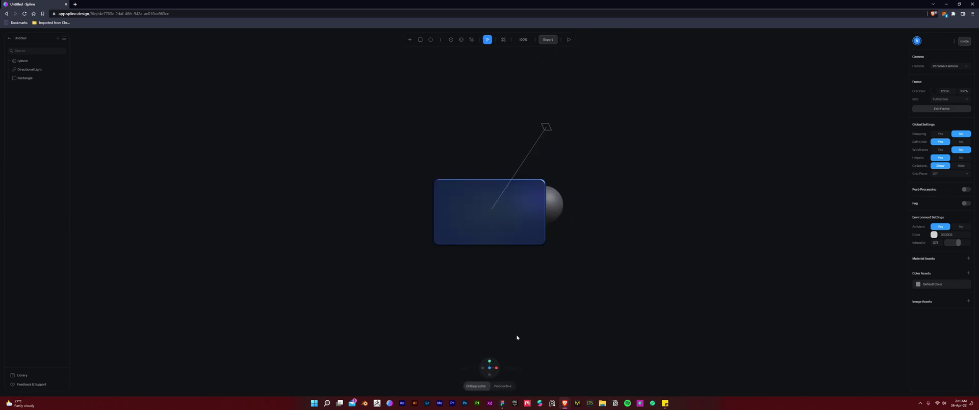
Move the sphere slightly further behind the card's right edge
scroll(556, 303, up, 5)
drag(610, 218, 590, 225)
Add a layer between Gradient and Glass in the rectangle's material and change it to Noise
click(579, 225)
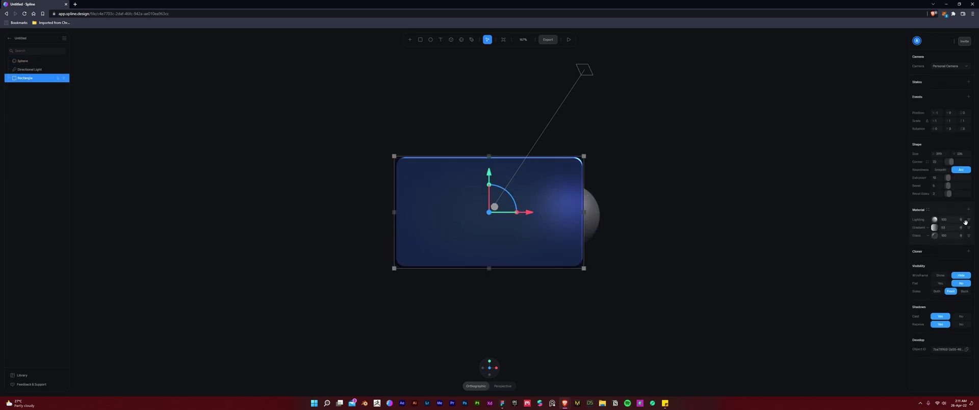
scroll(572, 270, up, 5)
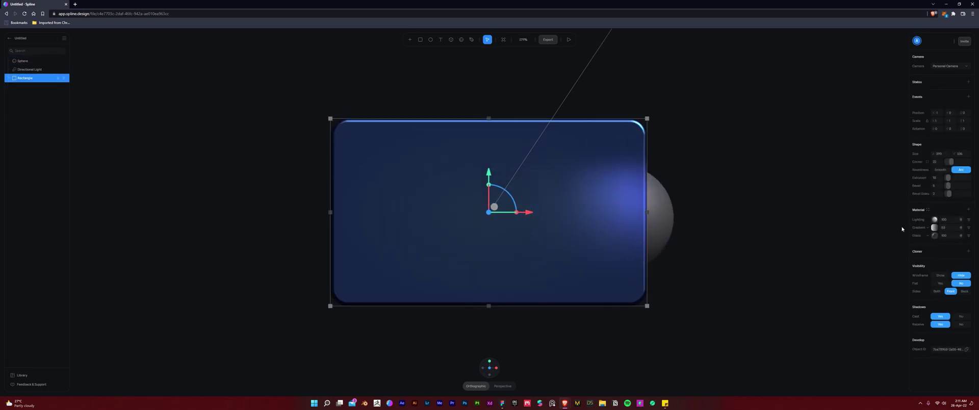
click(968, 209)
drag(927, 223, 927, 235)
click(928, 235)
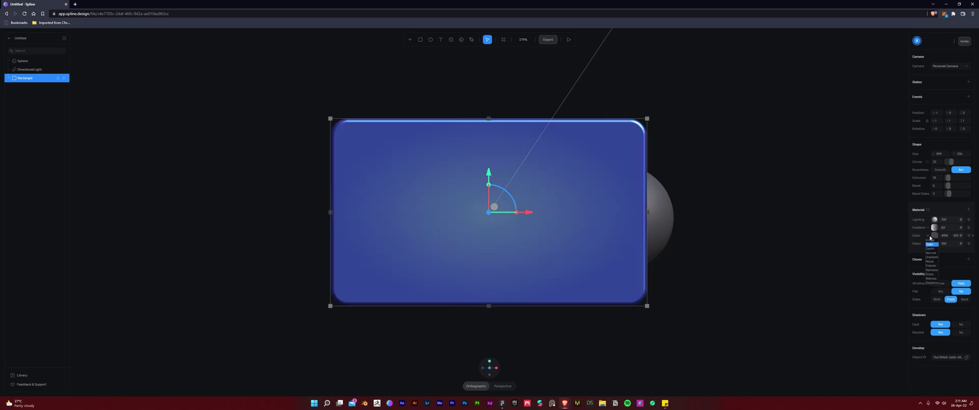
click(935, 262)
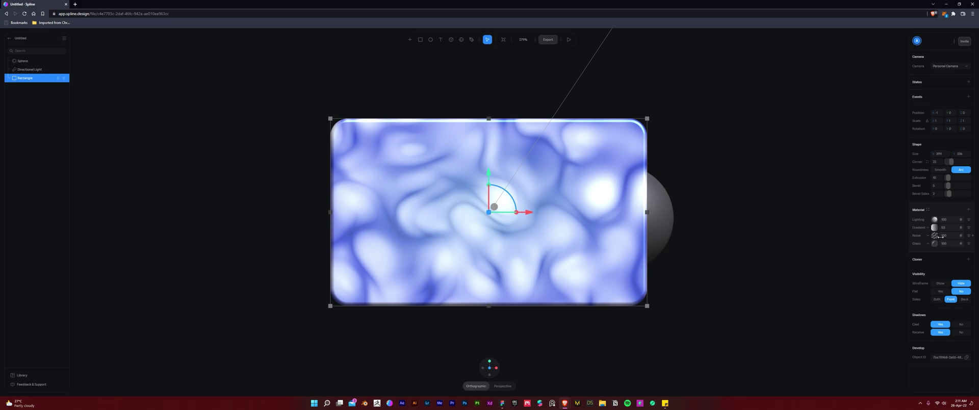
Open the noise layer's settings and set its type to Simplex Fractal
click(933, 237)
click(941, 249)
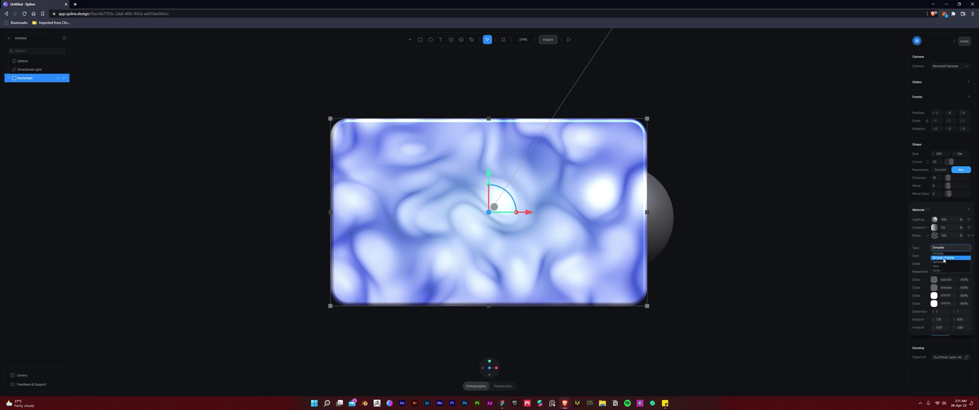
key(Escape)
key(Down)
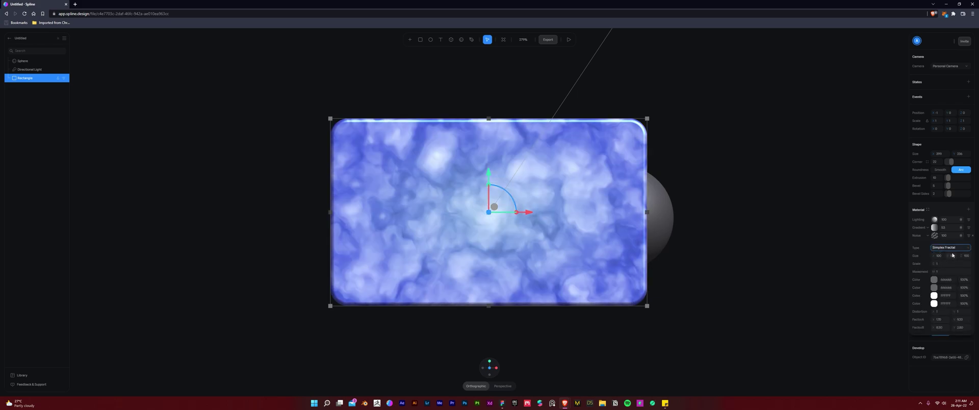
Set the noise layer's size to 1 to get a fine grain across the card
click(938, 256)
text(11)
key(Return)
click(939, 255)
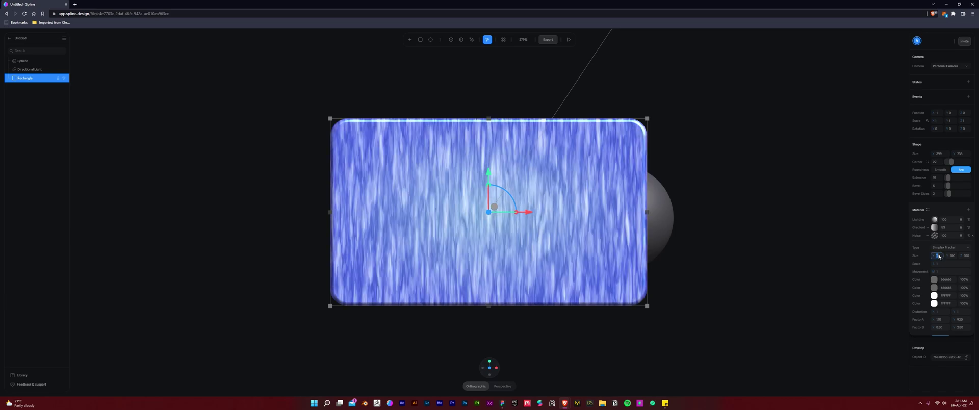
click(952, 256)
text(1)
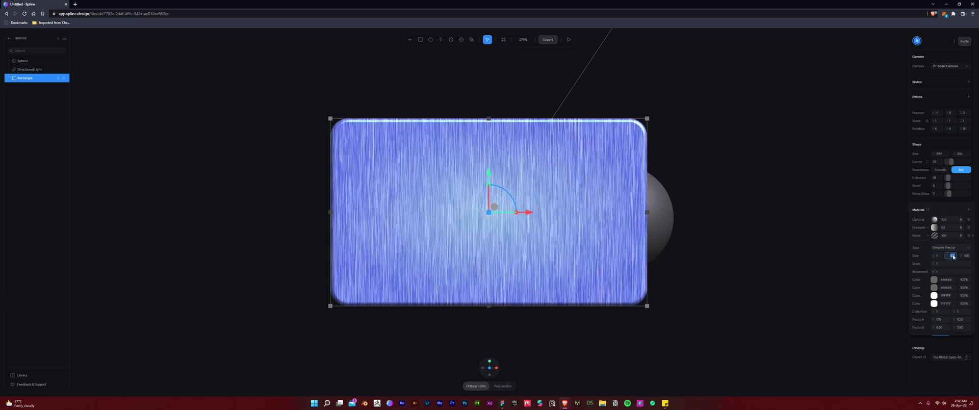
click(968, 255)
click(819, 254)
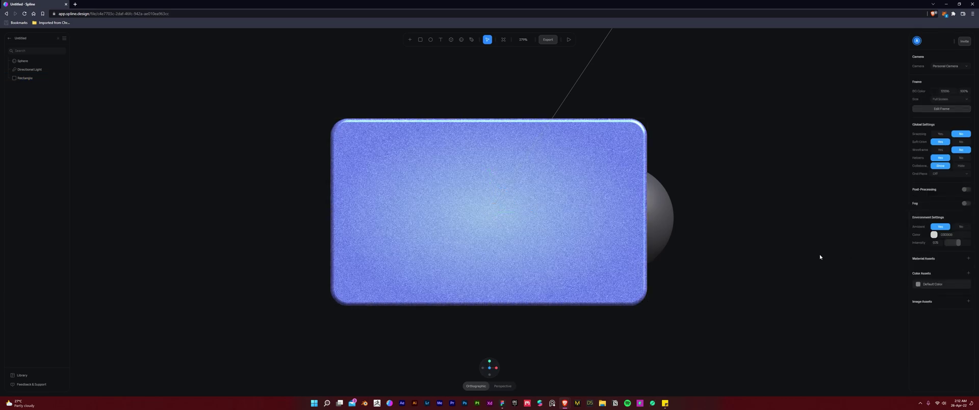
Adjust the noise layer's blend mode and lower its opacity for a subtle grain on the glass
click(962, 236)
click(963, 254)
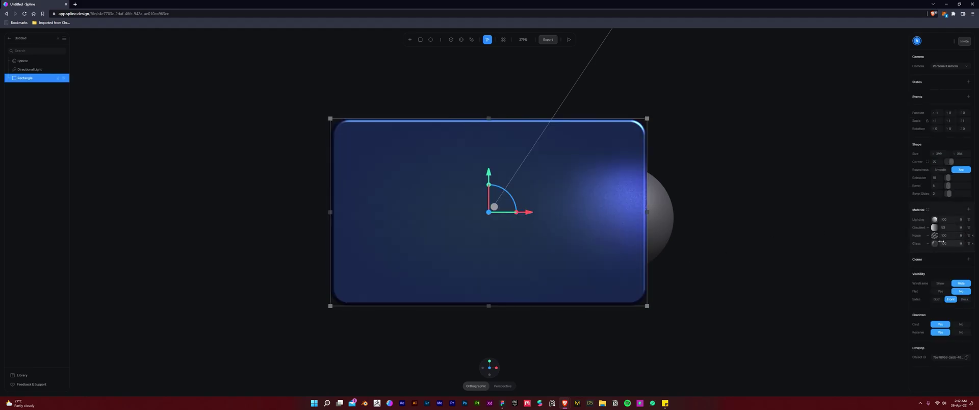
drag(921, 240, 921, 236)
click(961, 236)
click(967, 252)
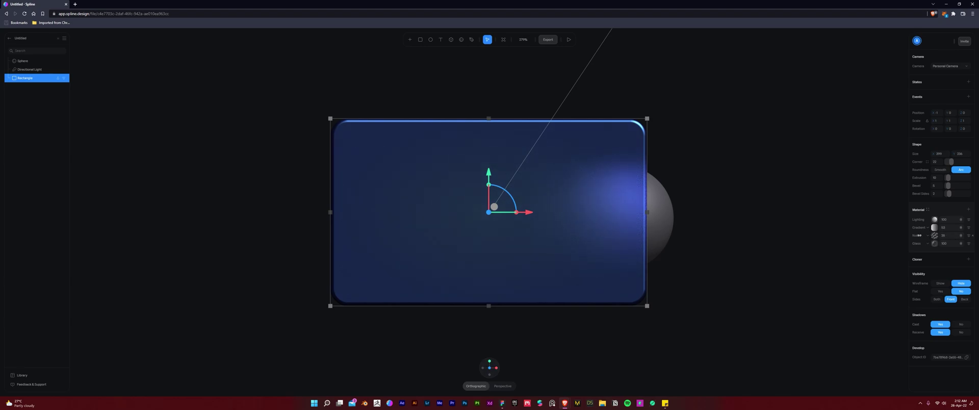
Shift the sphere further behind the card, check it from a tilted angle and return to the front view
mouse_move(649, 227)
mouse_down()
mouse_move(534, 219)
mouse_move(394, 226)
mouse_move(551, 231)
mouse_move(608, 214)
mouse_move(641, 224)
mouse_up()
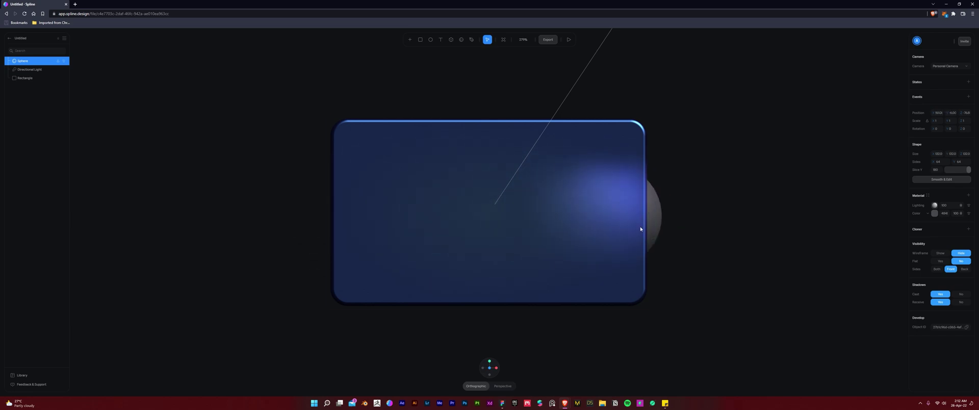
drag(707, 297, 734, 282)
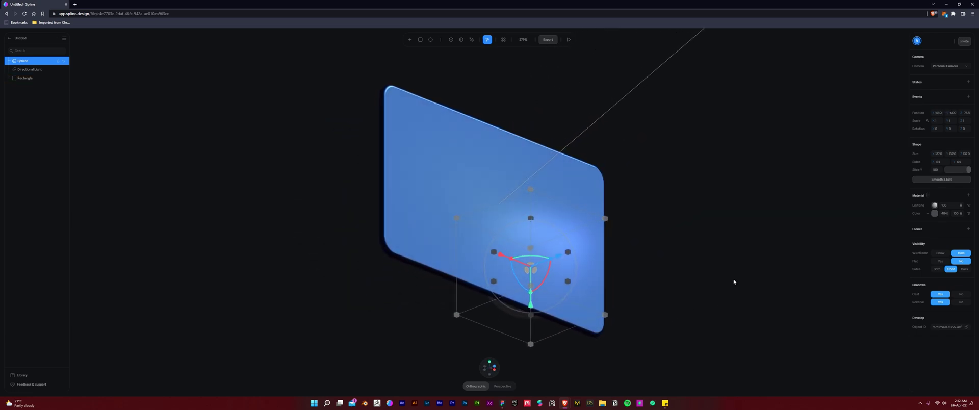
click(465, 368)
Add an Image layer below Lighting in the rectangle's material and load the white Visa logo PNG into it
click(475, 224)
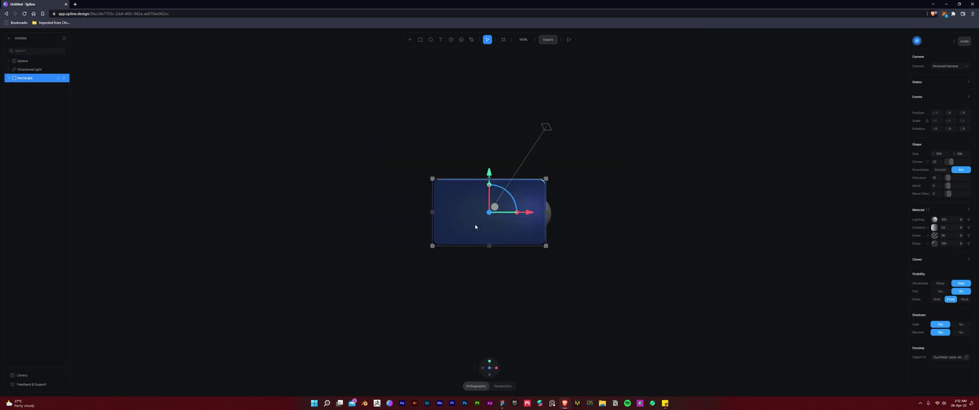
click(555, 262)
click(545, 249)
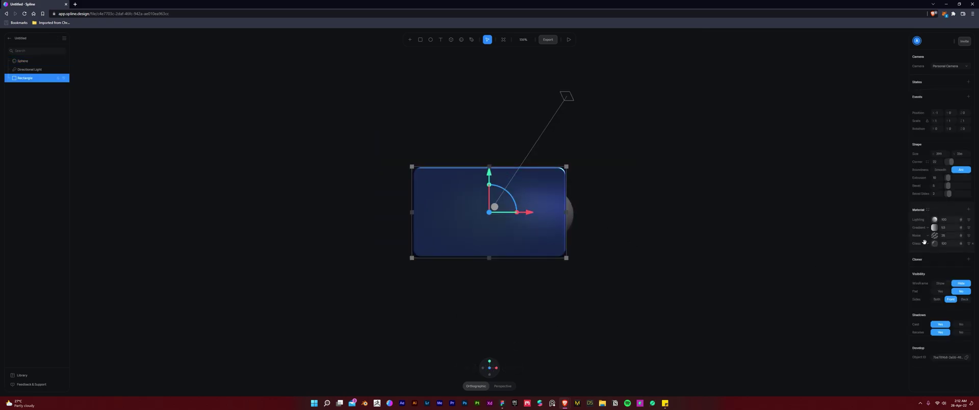
click(968, 210)
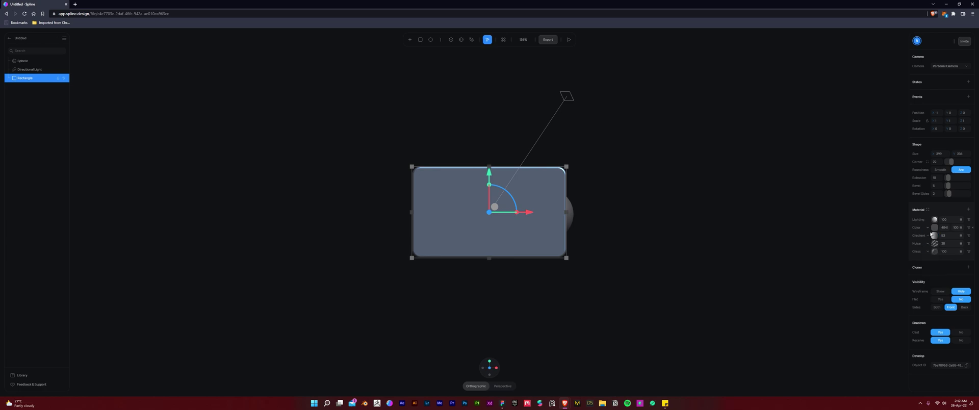
click(935, 229)
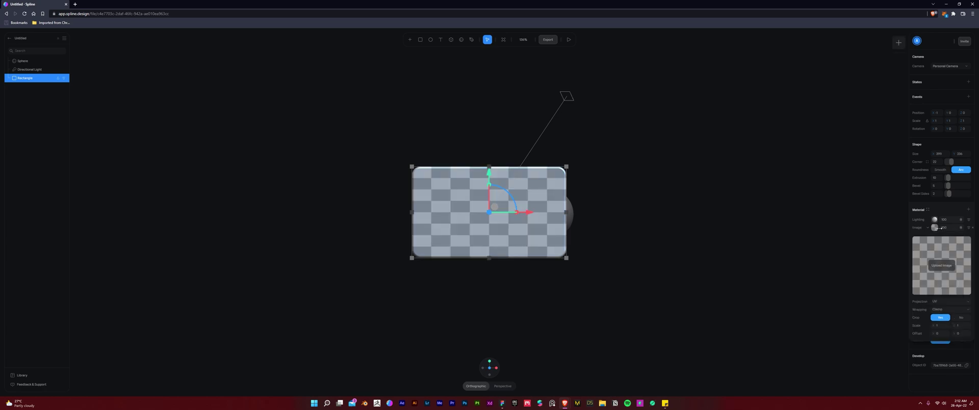
click(942, 266)
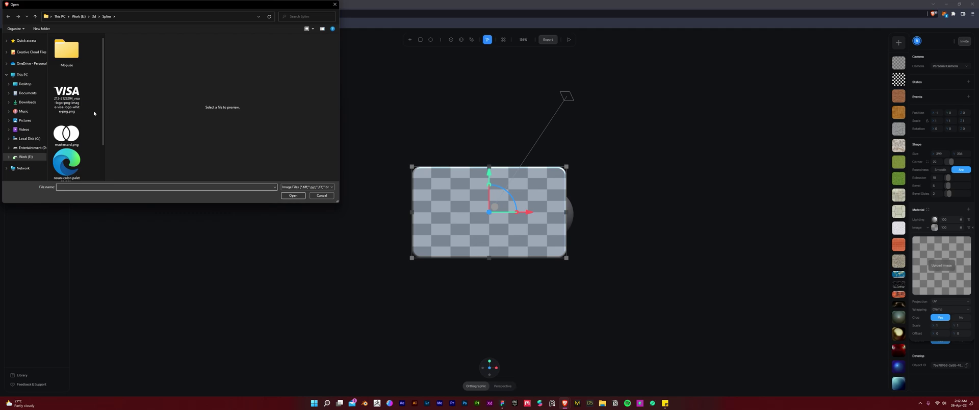
click(66, 98)
click(293, 195)
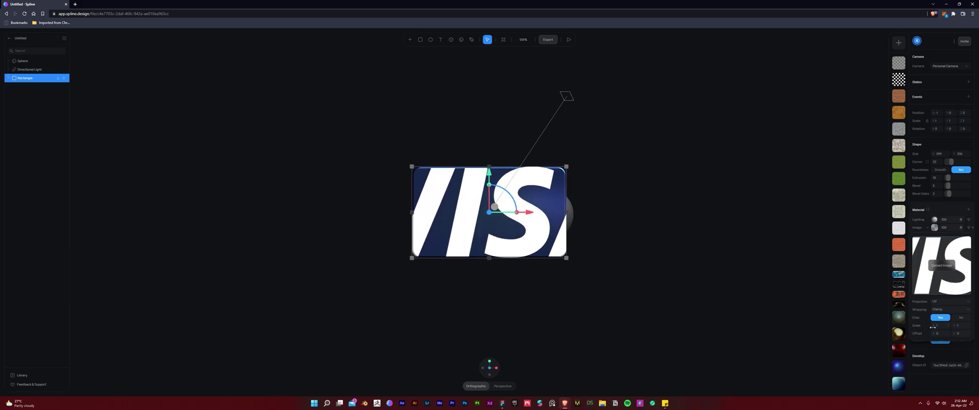
Scale down and offset the Visa logo into the card's upper-left corner and lower the image layer's opacity
drag(932, 327, 152, 334)
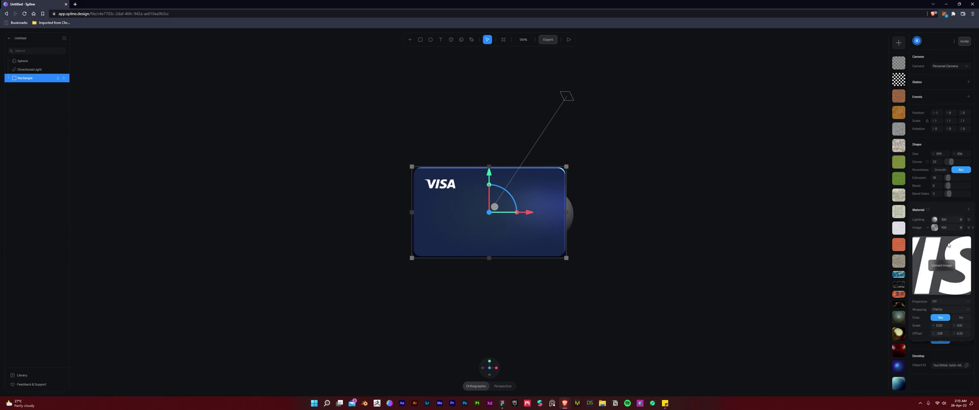
drag(940, 228, 920, 228)
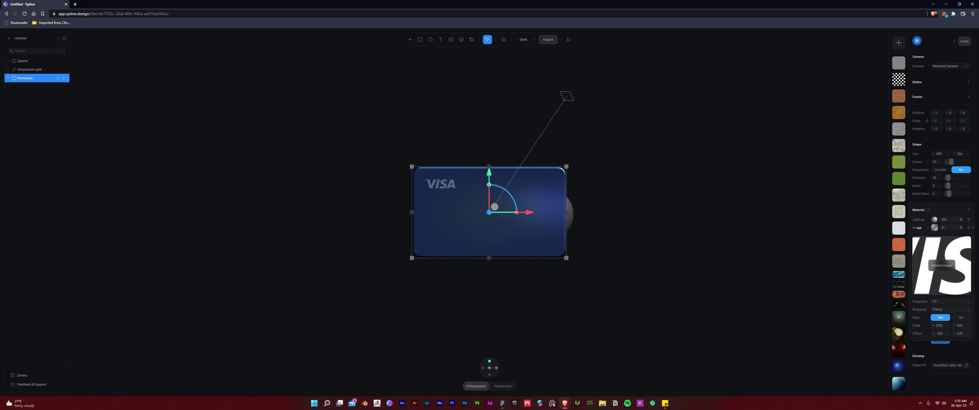
click(680, 284)
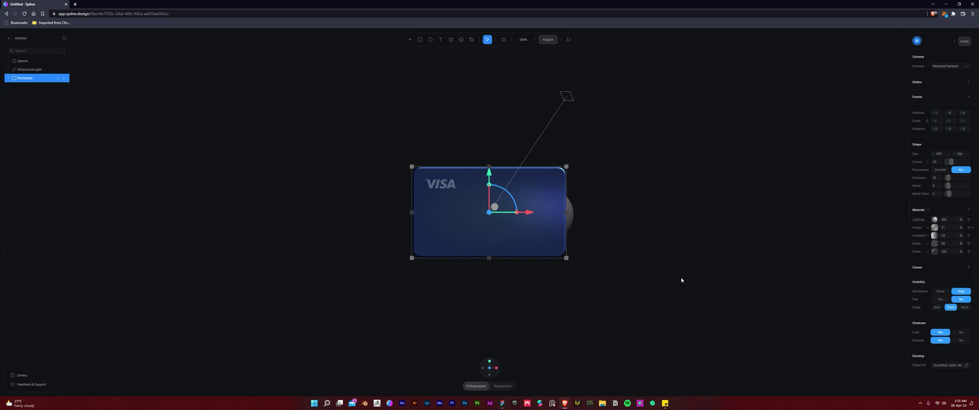
Inspect the card with its logo from a tilted angle and return to the front view
click(681, 278)
drag(592, 273, 581, 286)
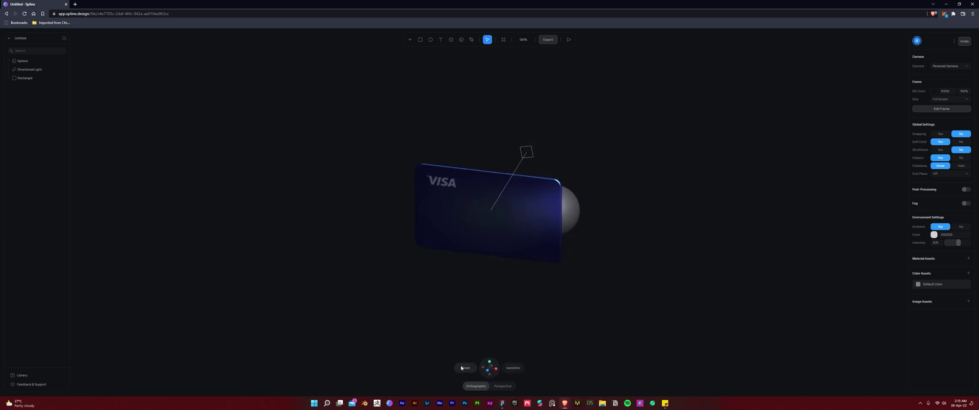
click(466, 367)
Move the directional light higher above the card
click(549, 124)
drag(550, 122, 550, 101)
click(498, 214)
Move the sphere completely behind the card's right half and deselect it
scroll(555, 250, up, 1)
click(589, 258)
drag(558, 213, 518, 225)
click(614, 246)
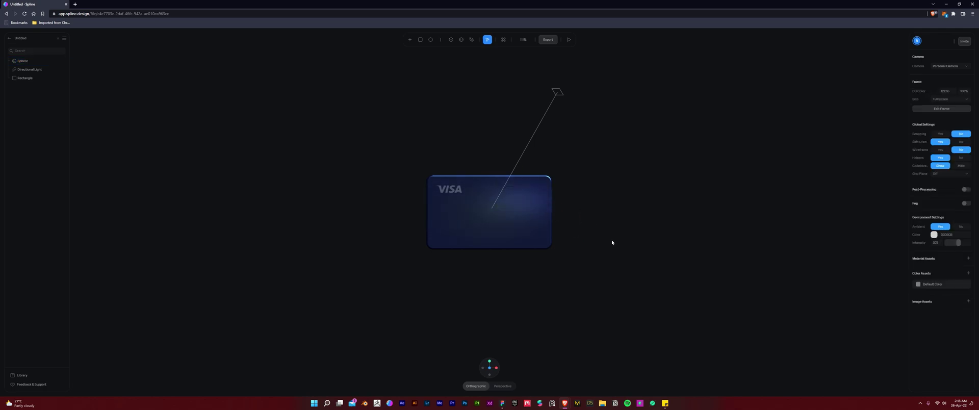
Add a small cube to the right of the card
click(453, 42)
click(618, 213)
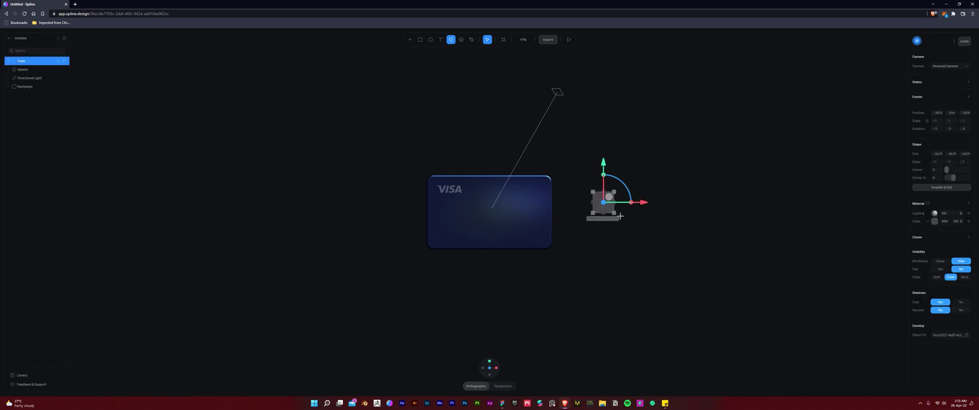
Enlarge the cube beside the card and convert it into a smooth, editable mesh
drag(630, 218, 657, 235)
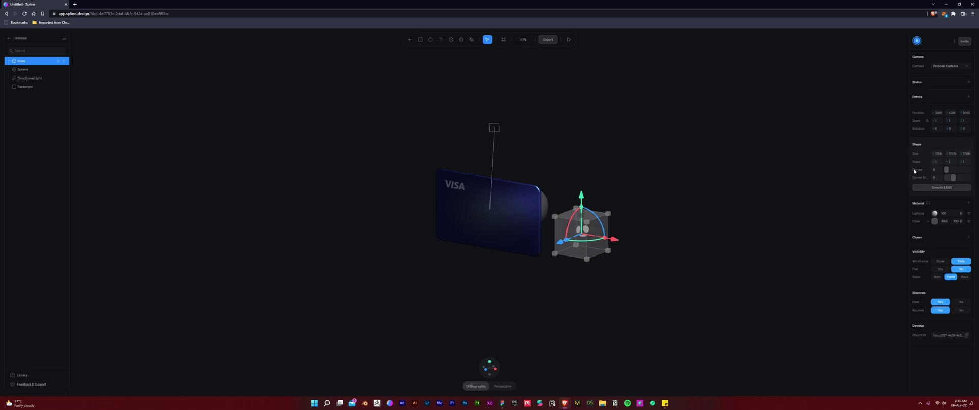
click(941, 187)
drag(746, 185, 702, 160)
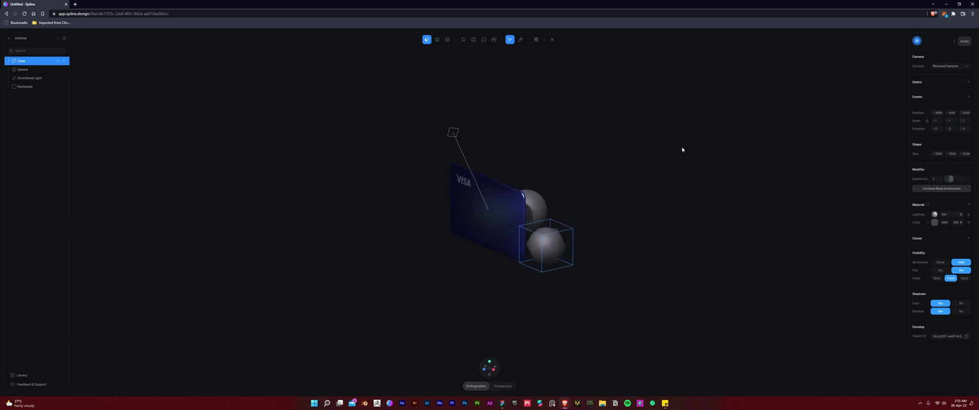
Add loop cuts across the smoothed cube's mesh and leave mesh editing
click(483, 40)
click(557, 263)
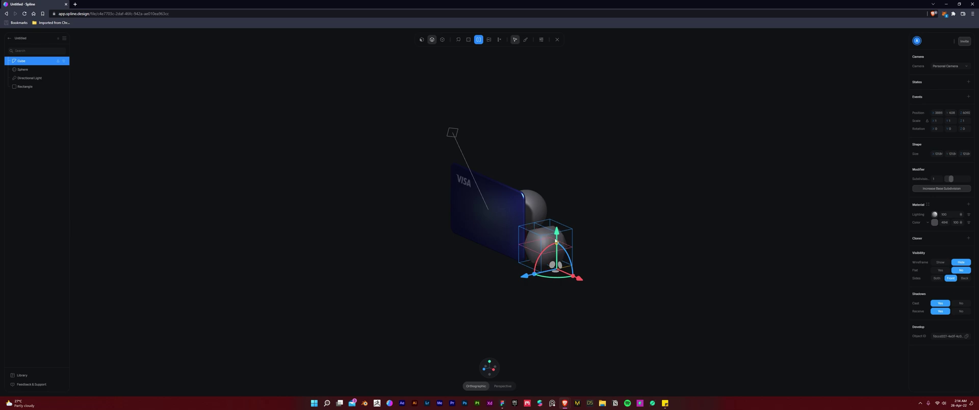
click(549, 237)
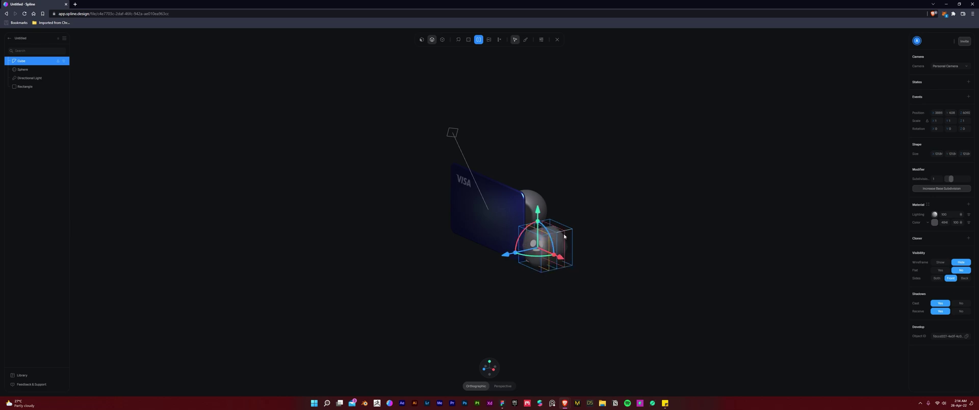
click(565, 236)
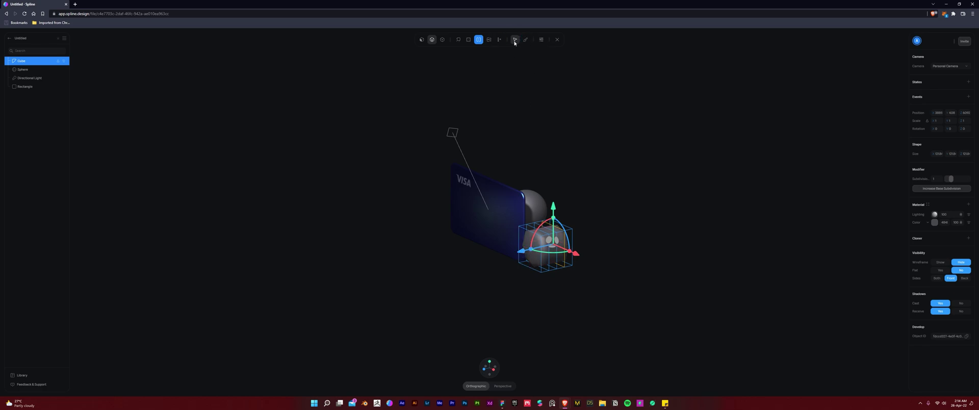
click(556, 39)
Flatten the smoothed cube along its depth to make a thin, coin-like shape
drag(523, 251, 541, 247)
click(627, 258)
alt+drag(628, 258, 642, 262)
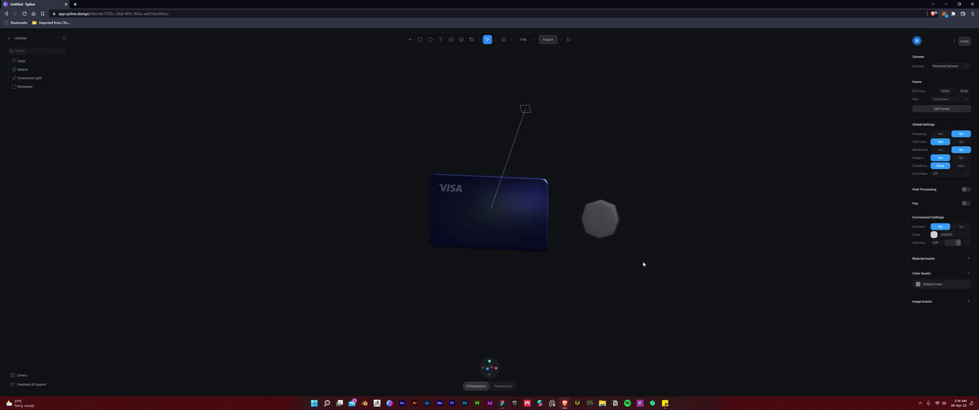
Raise the flattened shape's subdivisions to the maximum so it becomes a smooth disc
click(612, 224)
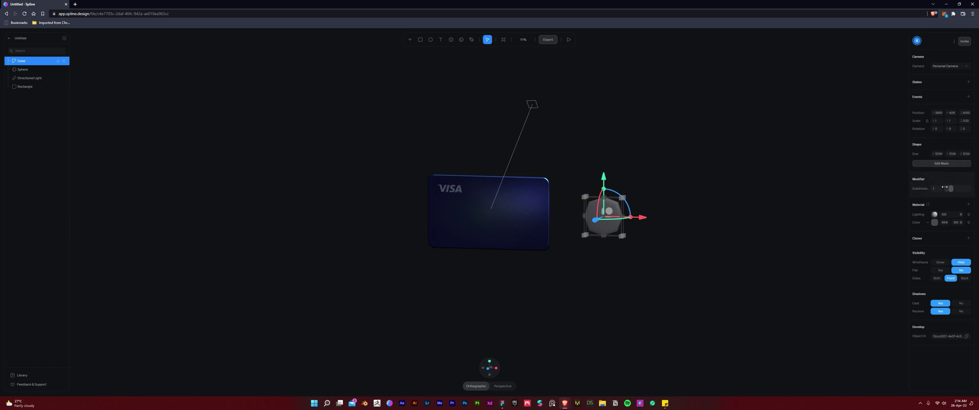
drag(950, 188, 965, 191)
alt+drag(770, 189, 616, 292)
click(714, 202)
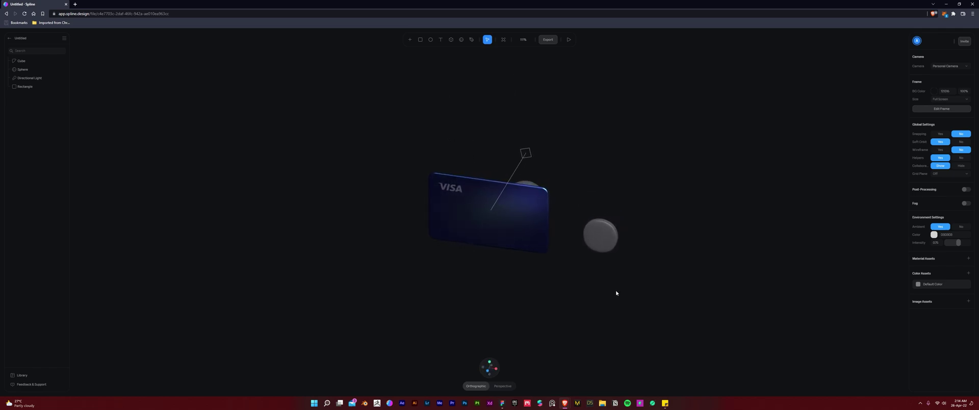
Edit the disc's mesh and extrude its front face to form a recessed centre with a raised rim
click(605, 230)
click(522, 41)
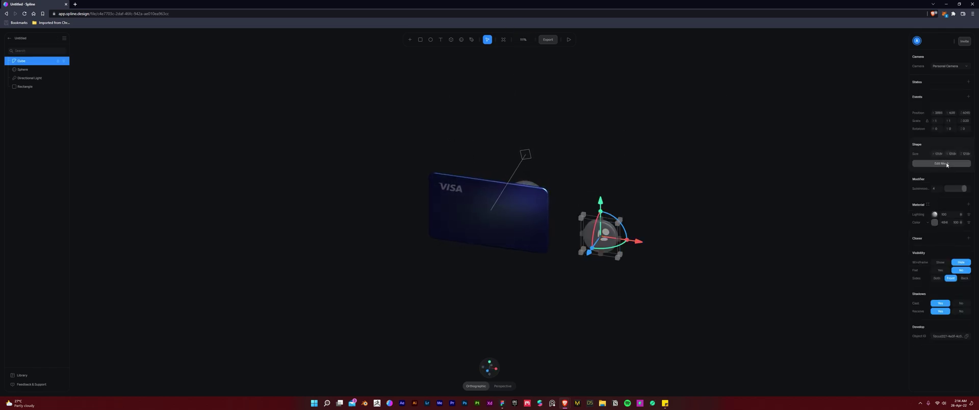
click(475, 40)
click(476, 44)
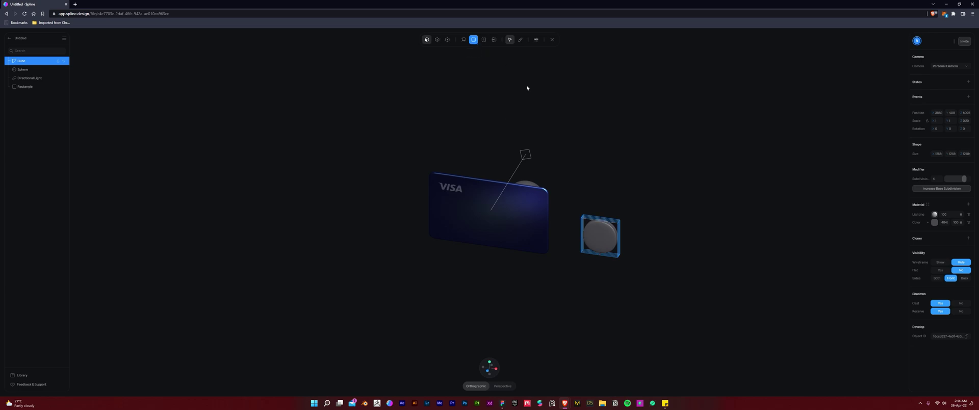
click(599, 240)
alt+drag(702, 230, 671, 230)
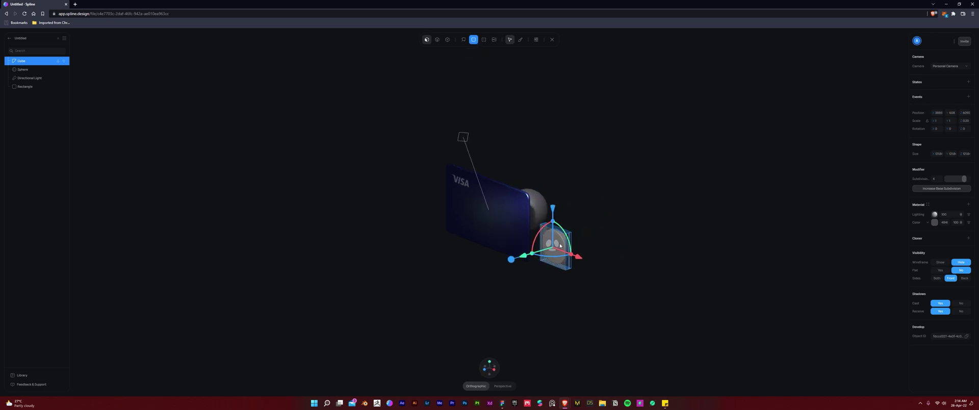
mouse_move(514, 263)
mouse_down()
mouse_move(556, 254)
mouse_move(510, 260)
mouse_up()
key(1)
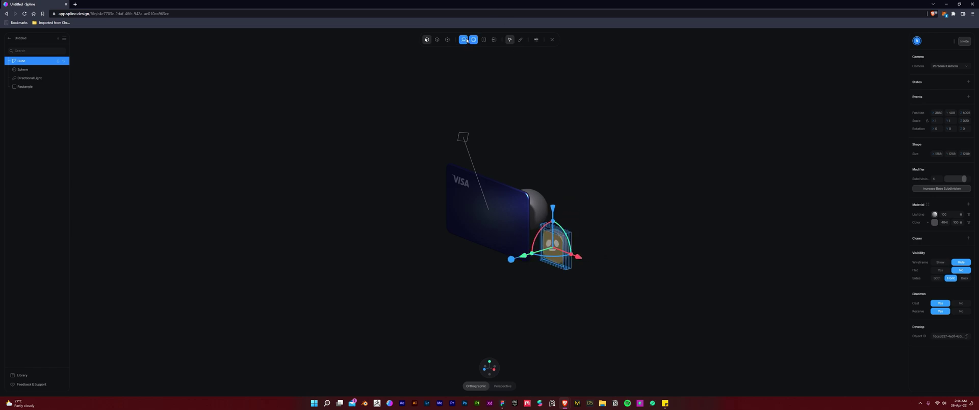
drag(511, 261, 658, 274)
key(Escape)
Scale the disc thinner along its depth and return to the front view
click(590, 77)
drag(590, 76, 539, 264)
click(538, 242)
drag(510, 230, 523, 231)
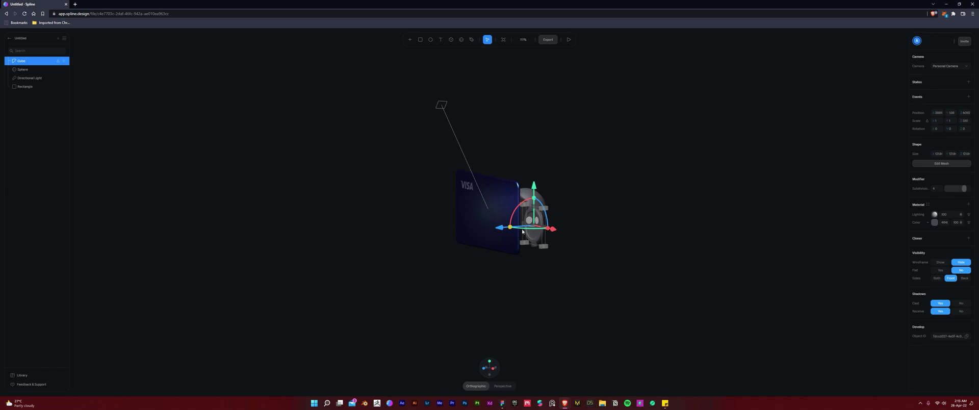
click(602, 229)
mouse_move(601, 229)
mouse_down()
mouse_move(582, 227)
mouse_move(642, 214)
mouse_move(612, 227)
mouse_move(586, 223)
mouse_up()
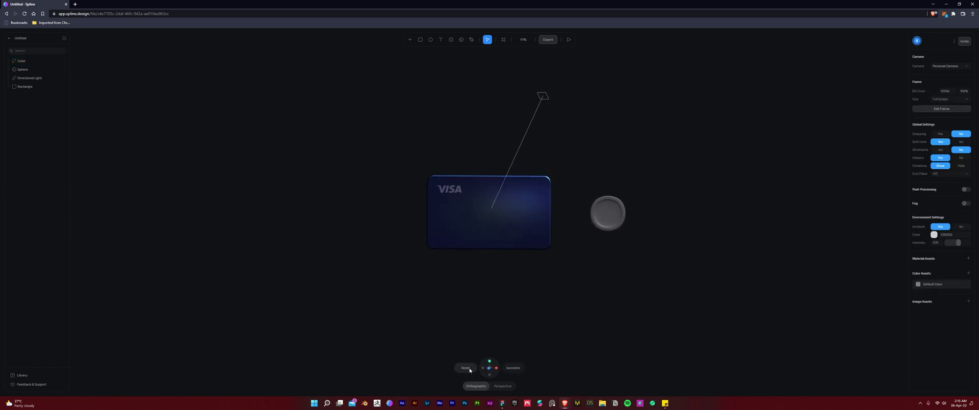
click(470, 368)
Set the colour in the disc's Phong lighting layer to a light blue-violet
click(583, 218)
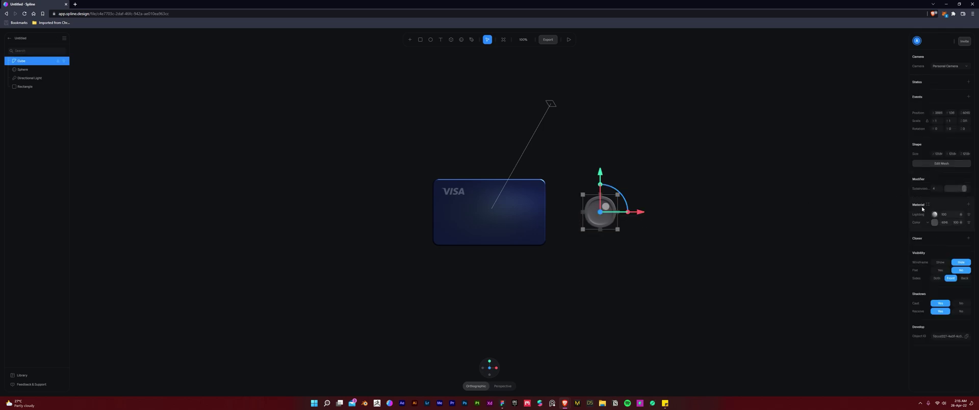
click(937, 213)
click(935, 235)
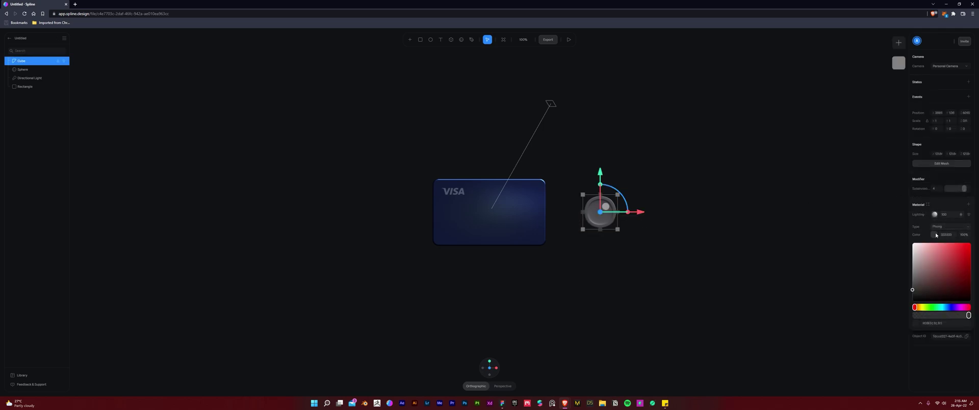
click(951, 307)
drag(956, 256, 934, 243)
click(932, 236)
mouse_move(687, 269)
mouse_down()
mouse_move(655, 272)
mouse_move(684, 264)
mouse_move(671, 264)
mouse_up()
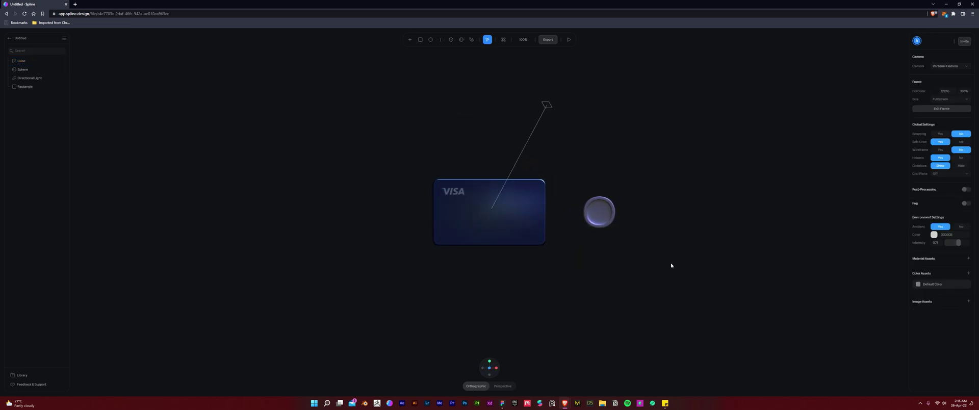
Move the disc beside the card's upper-left corner and turn it about its vertical axis
click(590, 220)
drag(606, 217, 412, 171)
click(652, 271)
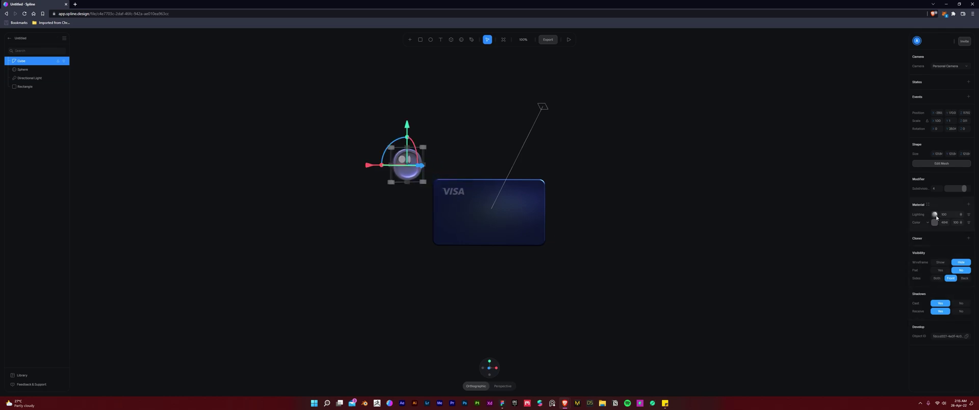
Try a muted purple base colour on the disc and check its lighting colour
click(935, 222)
drag(915, 281, 929, 244)
click(935, 215)
click(936, 236)
click(721, 251)
drag(721, 251, 703, 263)
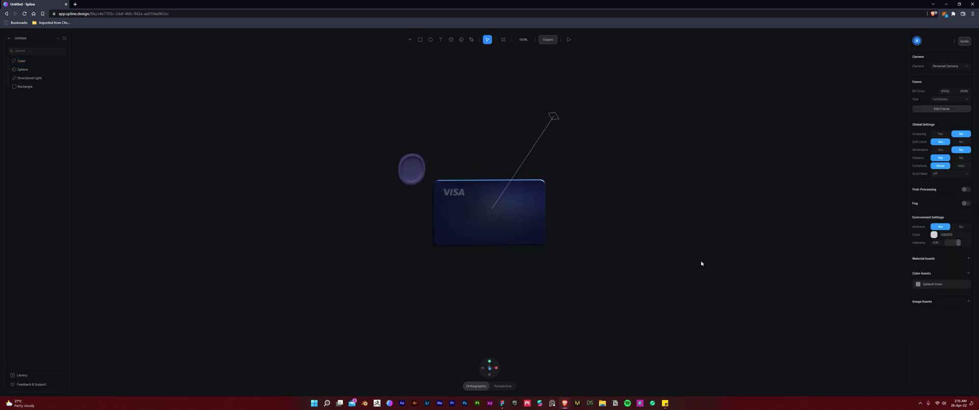
Darken the disc's base colour to a near-black grey and deselect it
click(414, 166)
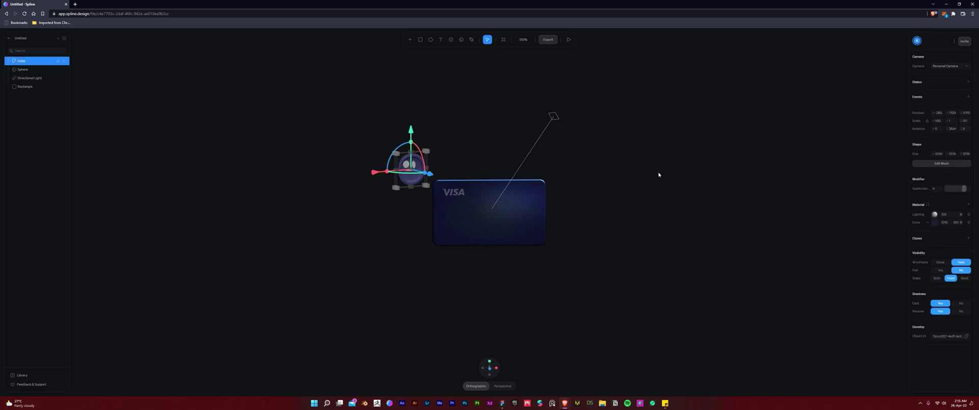
click(935, 223)
drag(915, 283, 908, 289)
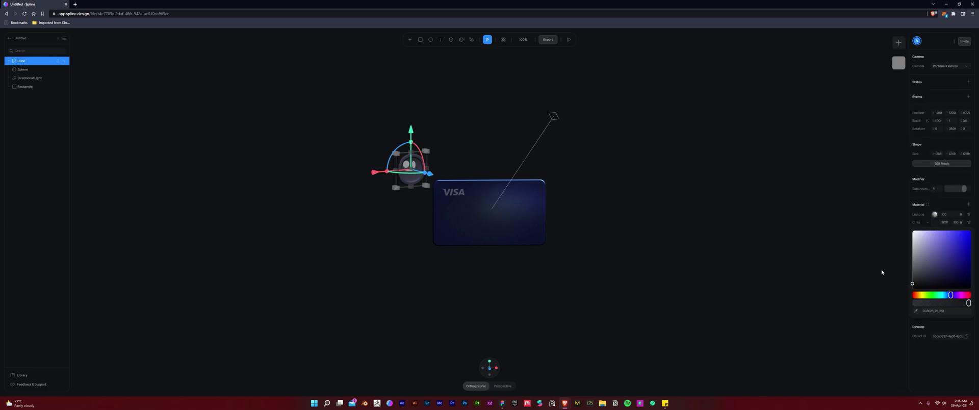
click(620, 227)
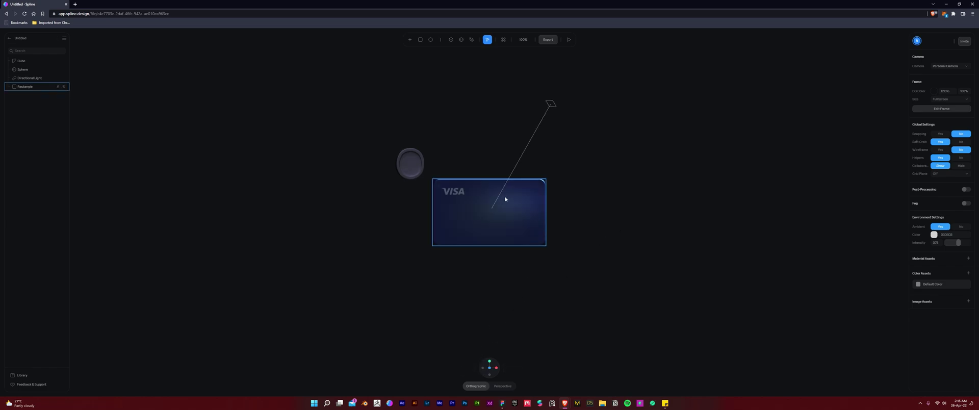
Try duplicating the card and placing the copy to its right, and undo the duplication
scroll(504, 195, up, 3)
click(558, 224)
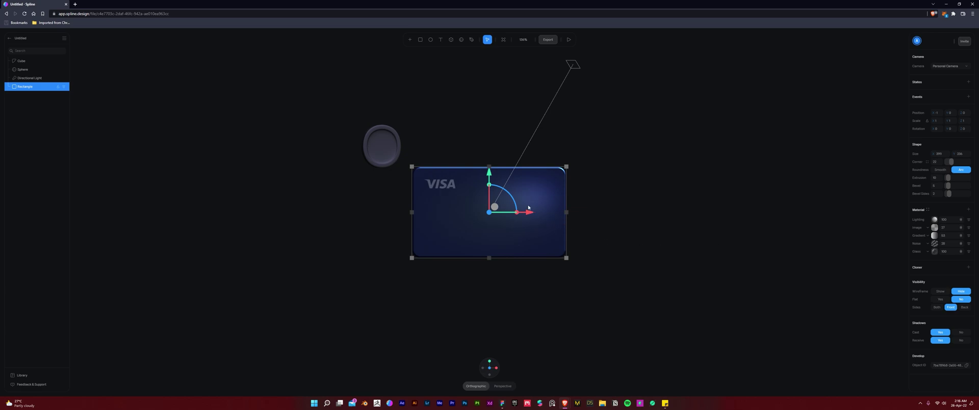
key(ctrl+d)
drag(548, 238, 721, 236)
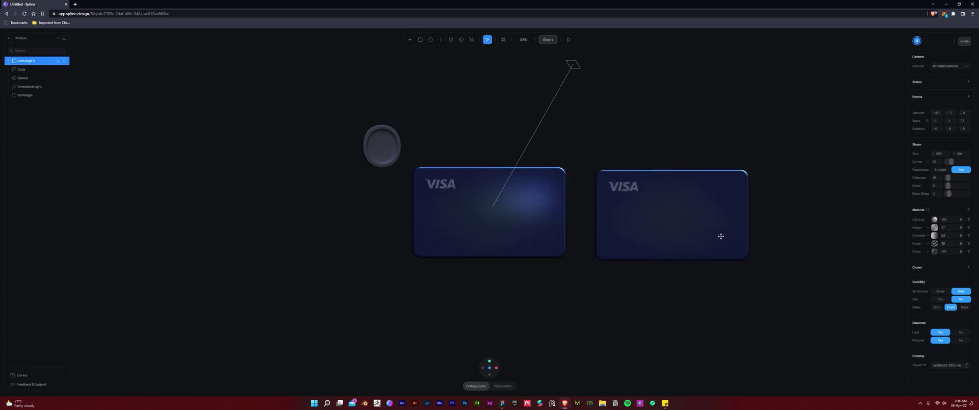
key(ctrl+z)
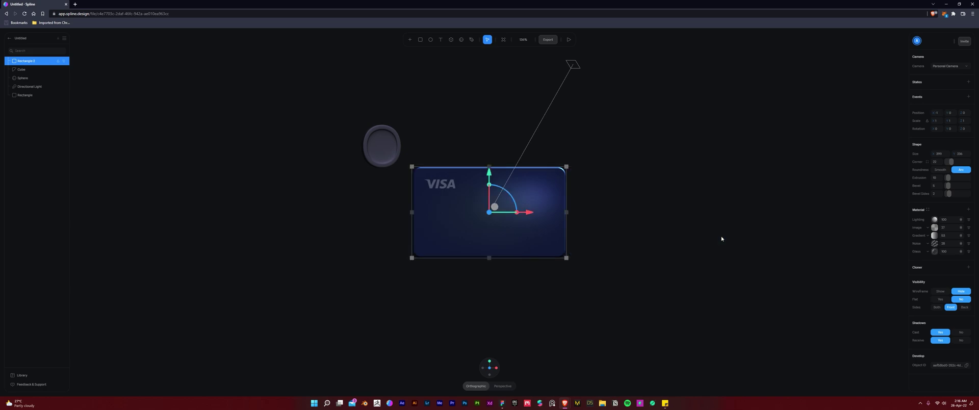
drag(490, 206, 491, 197)
key(ctrl+z)
key(ctrl+z)
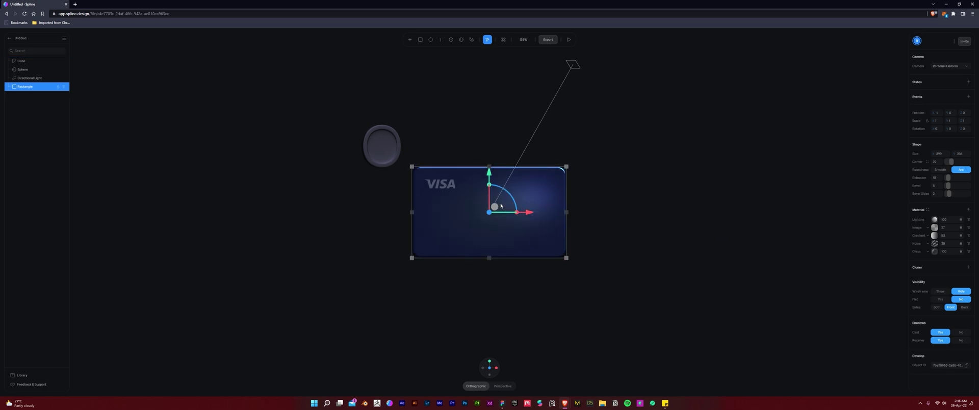
Rotate the card so it leans back and slants slightly sideways, and return to the front view
drag(491, 202, 492, 194)
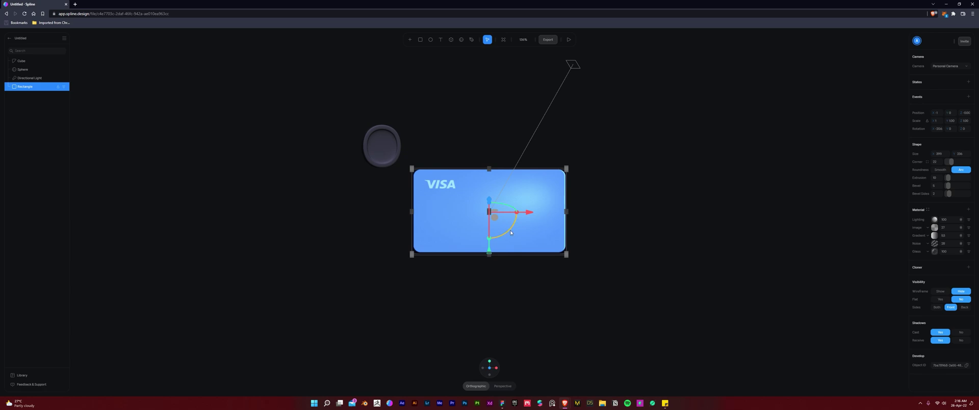
drag(513, 228, 507, 204)
key(ctrl+z)
click(622, 218)
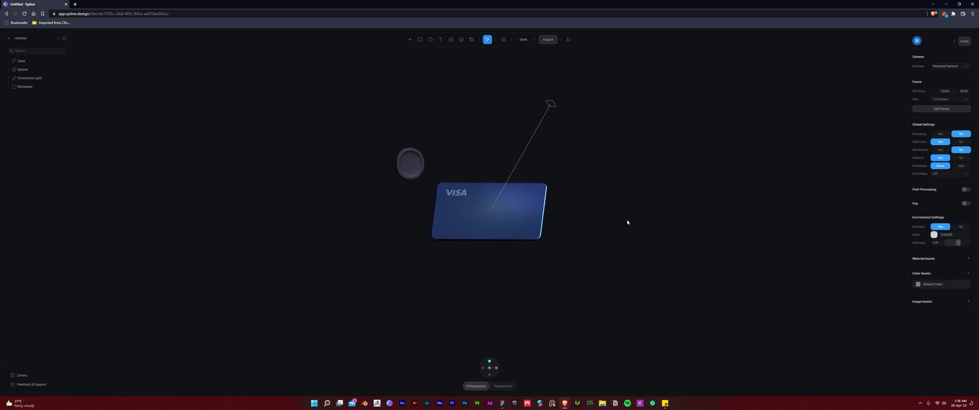
scroll(628, 221, down, 2)
mouse_move(627, 221)
alt+mouse_down()
mouse_move(613, 217)
mouse_move(640, 210)
alt+mouse_up()
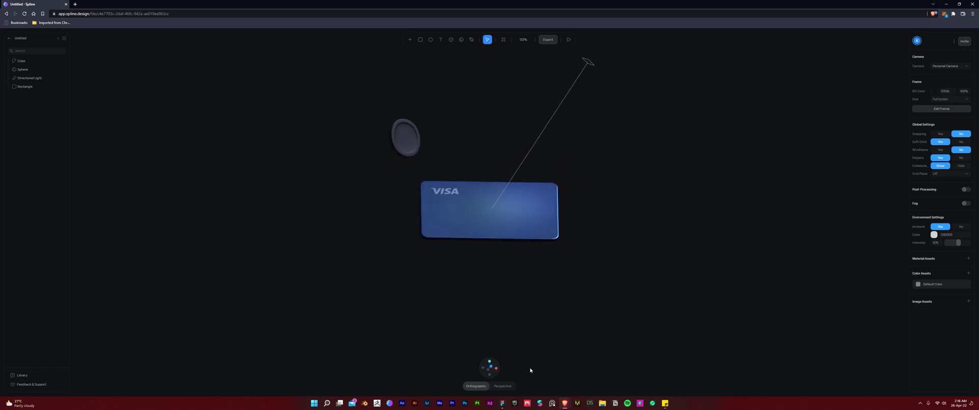
click(471, 367)
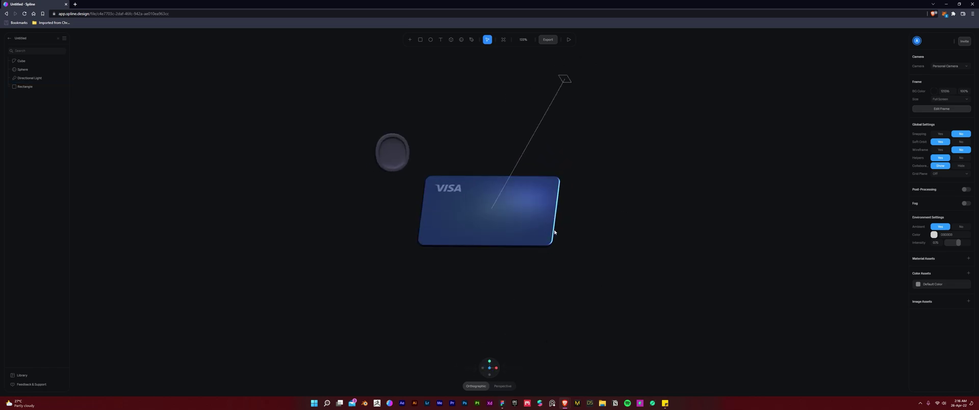
Fine-tune the tilted card's rotation slightly and deselect it
click(553, 231)
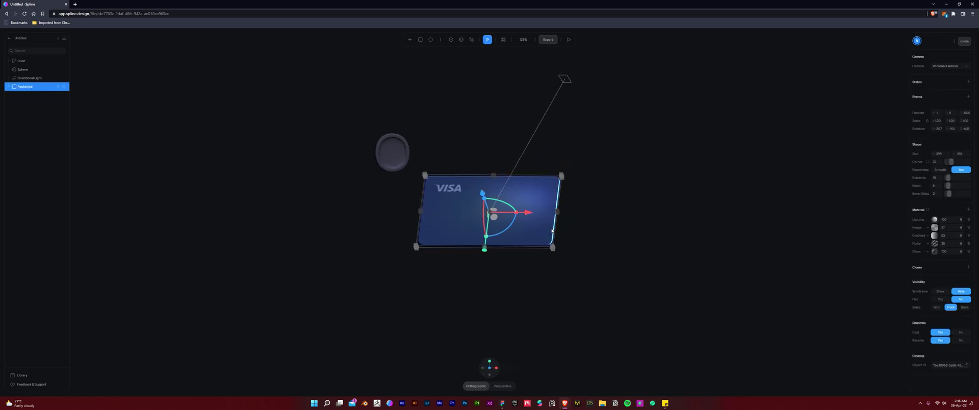
click(620, 243)
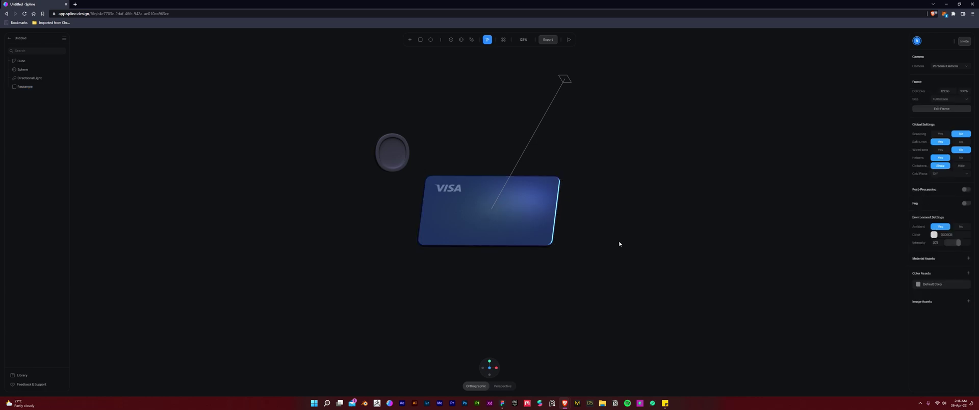
click(546, 222)
drag(484, 209, 484, 210)
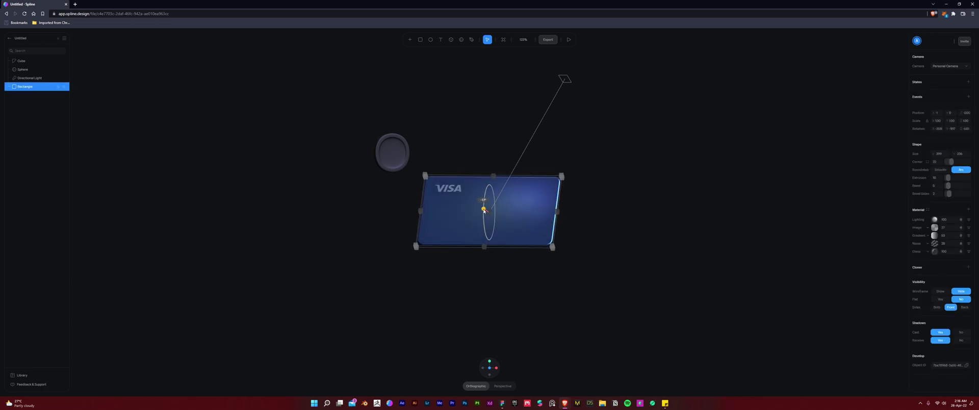
click(625, 239)
Duplicate the tilted card, placing the copy slightly below and behind the original at a different angle
click(554, 227)
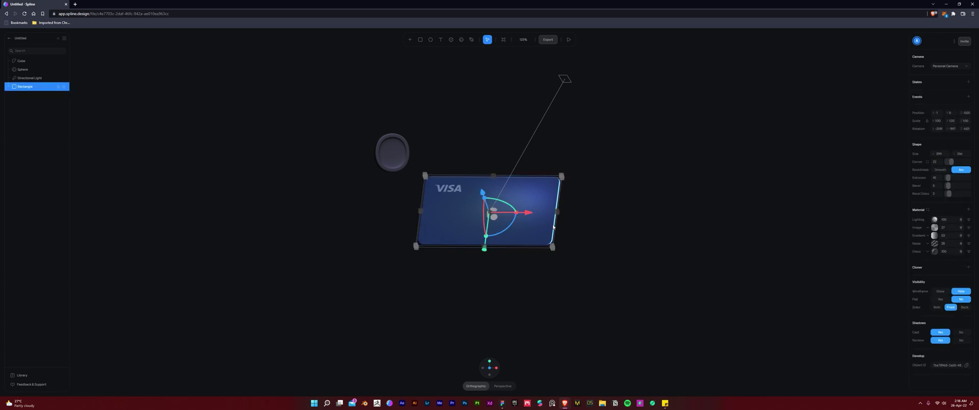
alt+drag(484, 193, 505, 217)
drag(504, 244, 505, 246)
click(644, 250)
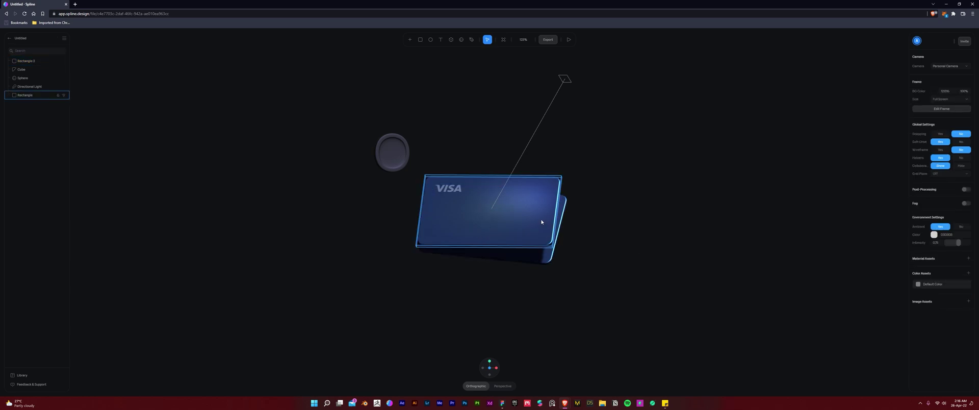
Select the rear card and darken its material's base colour to a deep navy
click(529, 197)
click(572, 205)
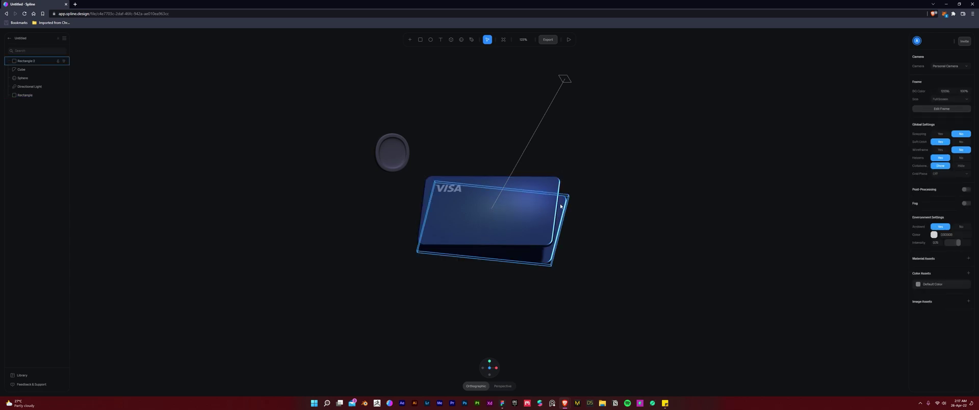
click(563, 204)
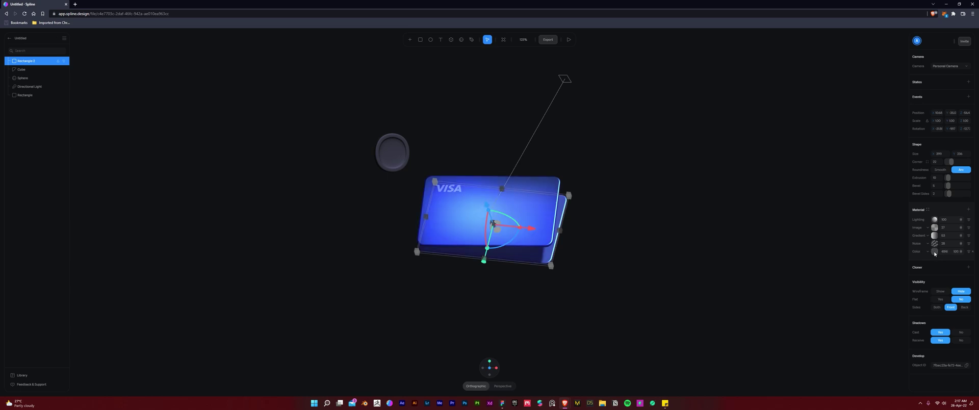
click(934, 251)
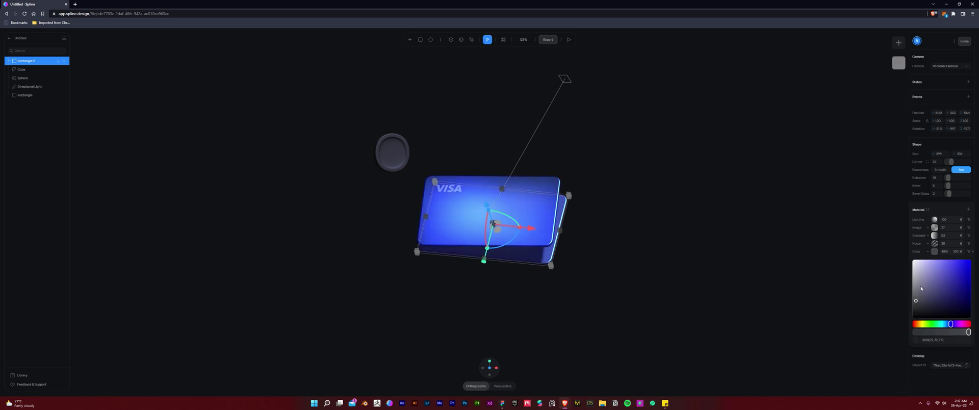
drag(920, 305, 929, 313)
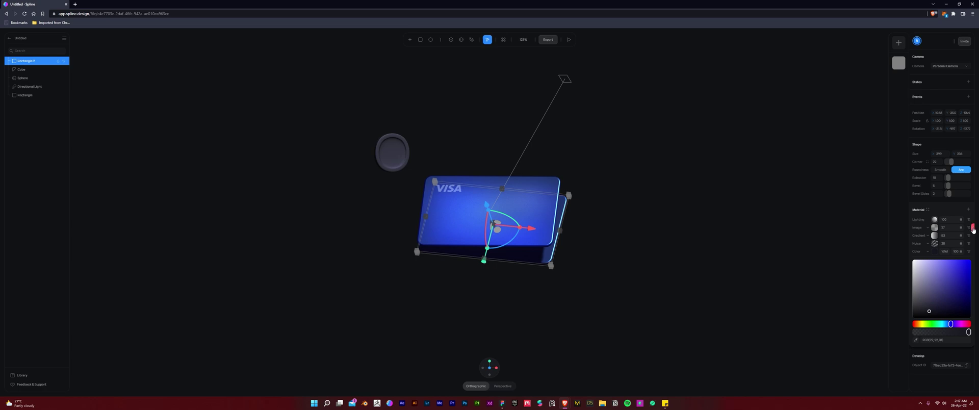
Remove the image, gradient and noise layers from the rear card's material
click(972, 229)
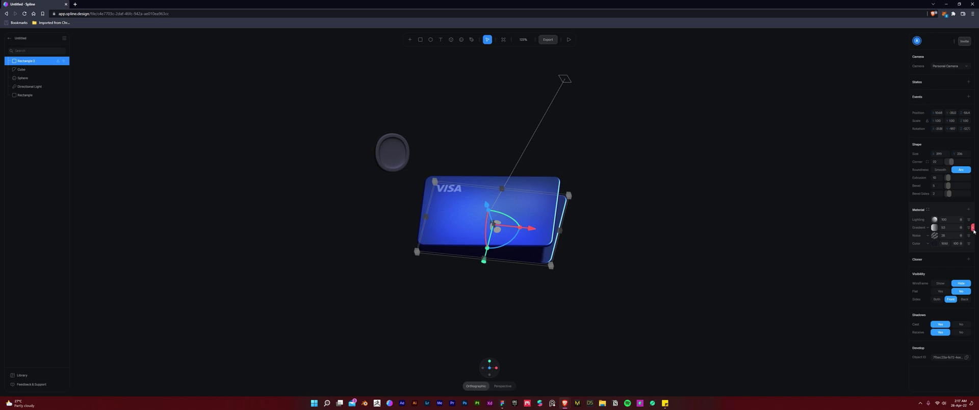
click(973, 227)
click(973, 227)
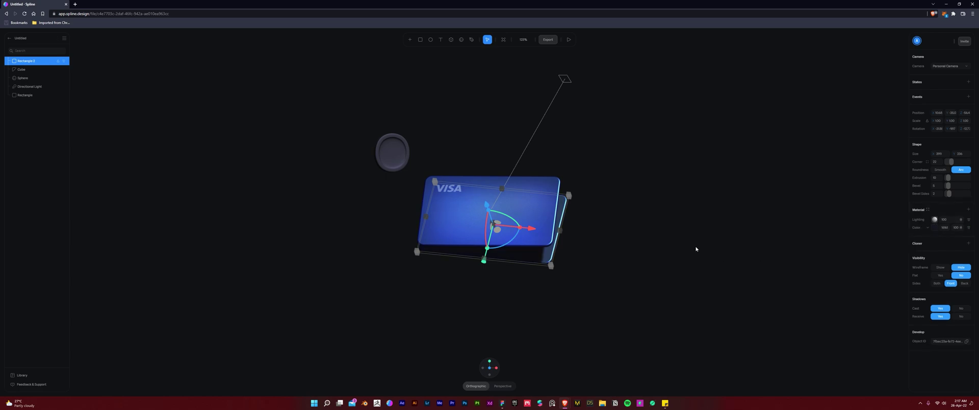
Darken the rear card's base colour slightly further to a near-black navy and deselect it
click(936, 229)
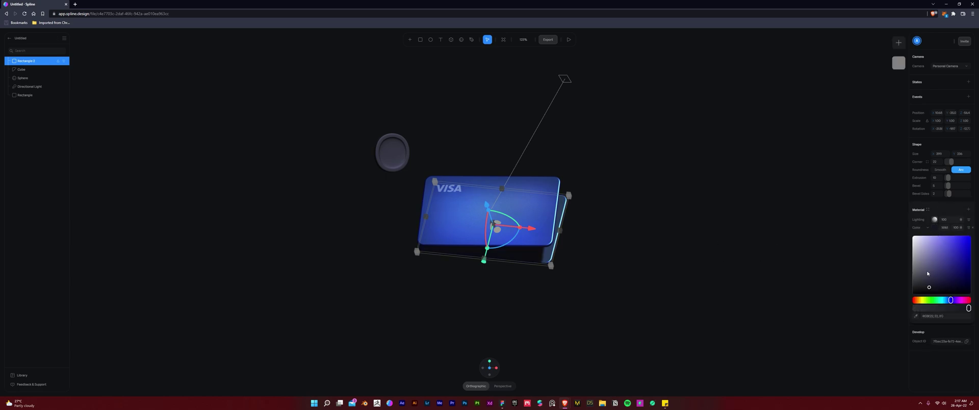
drag(929, 288, 928, 290)
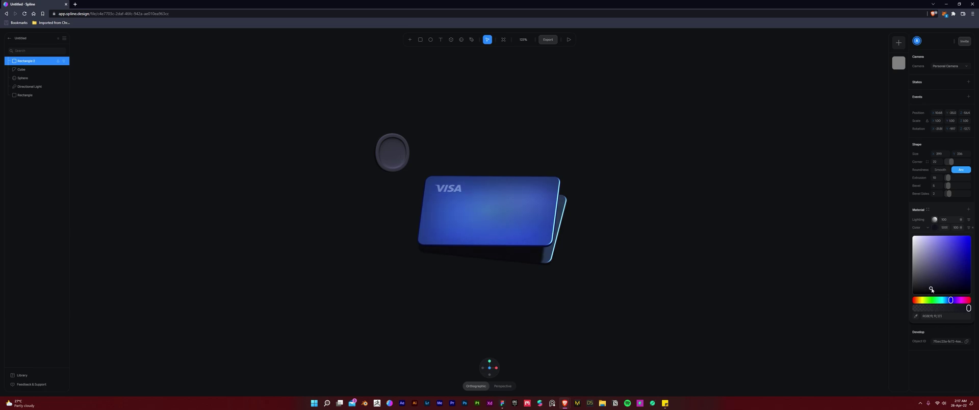
click(664, 264)
mouse_move(504, 279)
middle_down()
mouse_move(517, 284)
mouse_move(497, 284)
middle_up()
click(463, 368)
scroll(530, 252, up, 5)
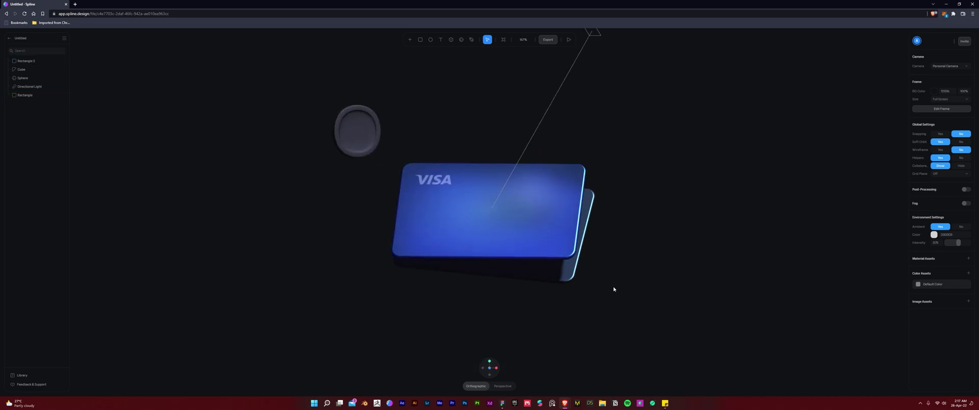
Duplicate the dark rear card, placing the copy lower behind it and rotating it slightly to fan out the stack
click(555, 272)
key(ctrl+d)
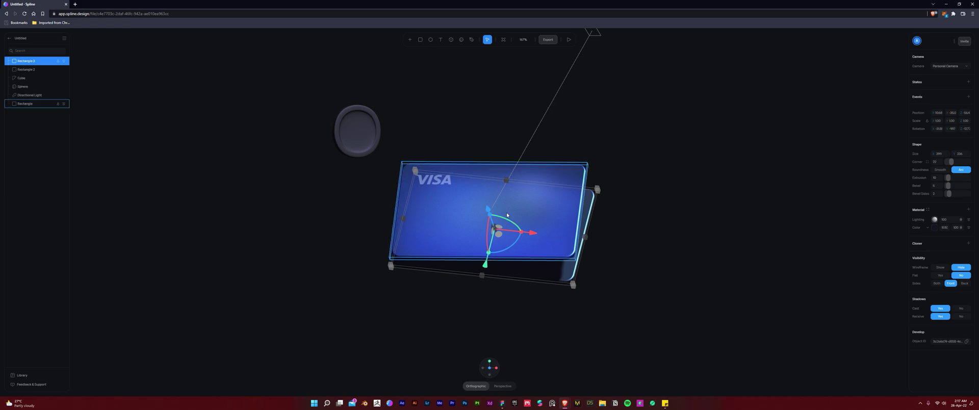
drag(487, 209, 494, 227)
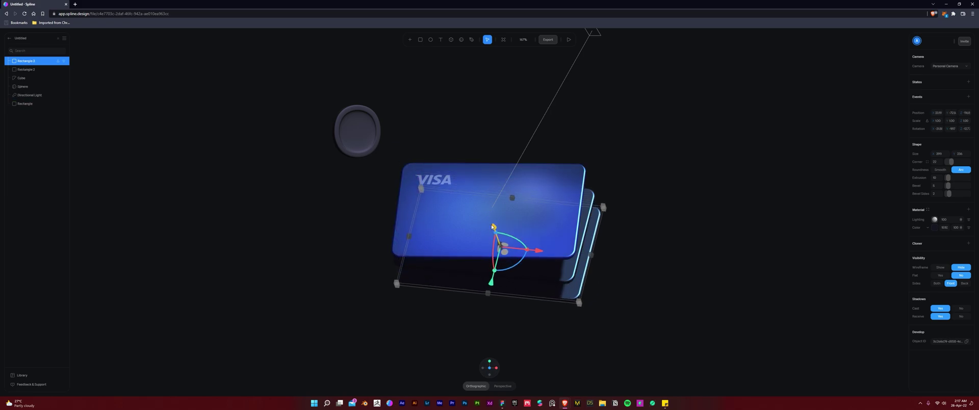
drag(515, 265, 513, 266)
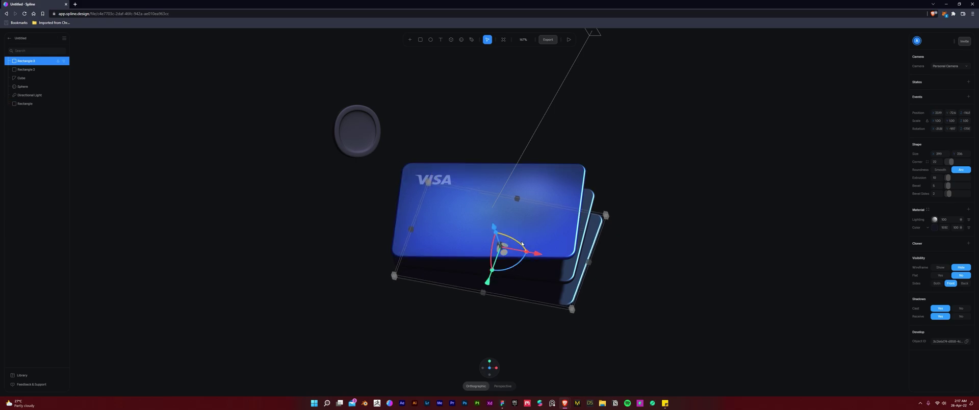
click(733, 245)
scroll(733, 246, down, 1)
scroll(732, 245, down, 2)
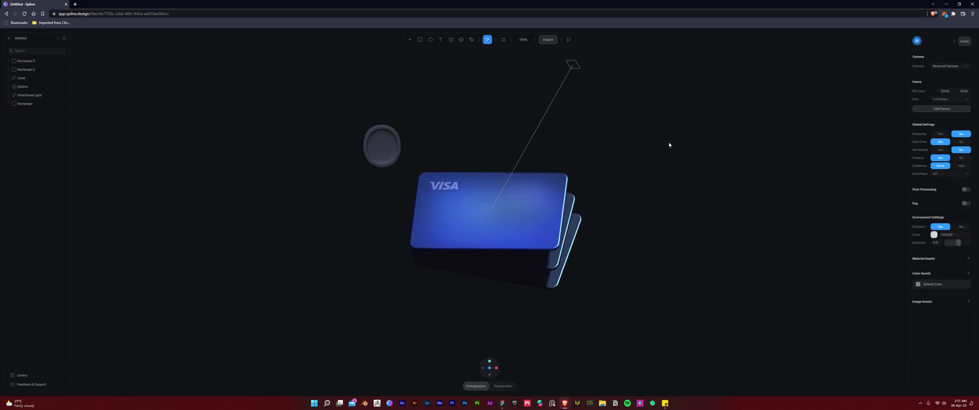
mouse_move(574, 65)
mouse_down()
mouse_move(677, 114)
mouse_move(619, 171)
mouse_move(491, 87)
mouse_move(564, 79)
mouse_move(528, 70)
mouse_move(577, 72)
mouse_up()
click(598, 101)
mouse_move(616, 138)
alt+mouse_down()
mouse_move(645, 135)
mouse_move(624, 139)
alt+mouse_up()
click(474, 369)
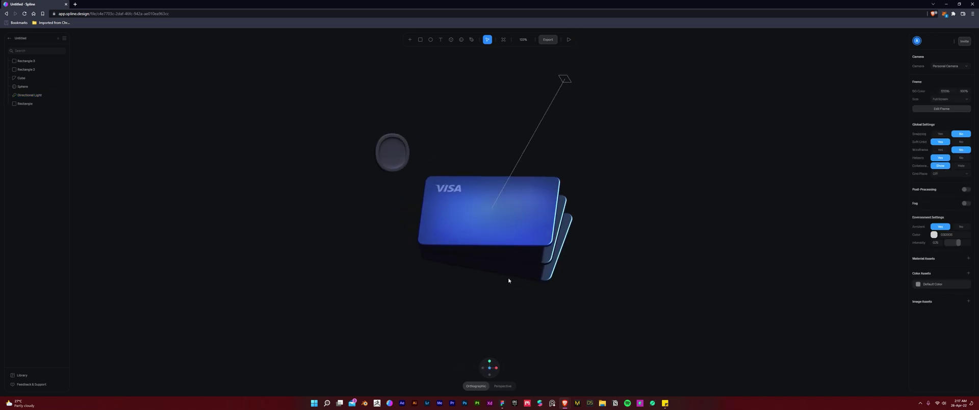
Move the coin to the upper-left corner of the Visa card and tilt it towards the card
drag(383, 145, 432, 143)
alt+drag(615, 213, 688, 222)
drag(485, 173, 448, 189)
click(719, 229)
alt+drag(720, 230, 632, 229)
drag(417, 188, 437, 171)
alt+drag(632, 230, 642, 240)
click(420, 159)
Try colouring the coin's material orange
click(935, 223)
click(918, 295)
drag(946, 250, 960, 232)
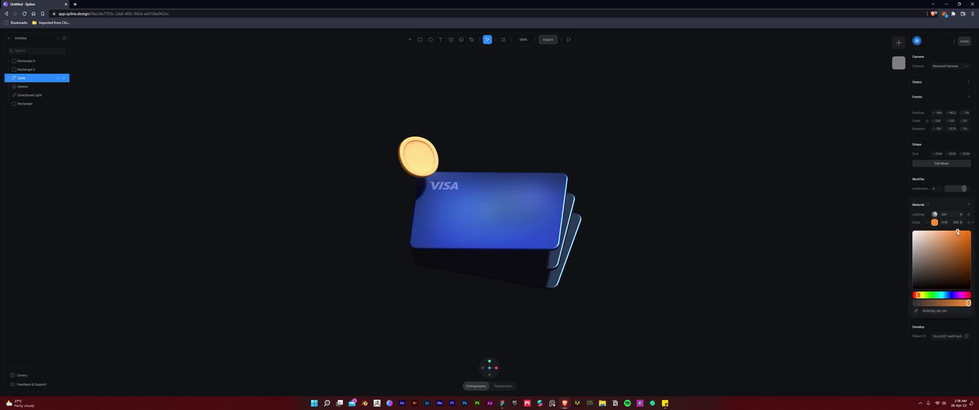
Try adding Fresnel and Rainbow layers to the coin's material, and remove the added layers
click(969, 205)
click(928, 215)
click(933, 230)
click(936, 216)
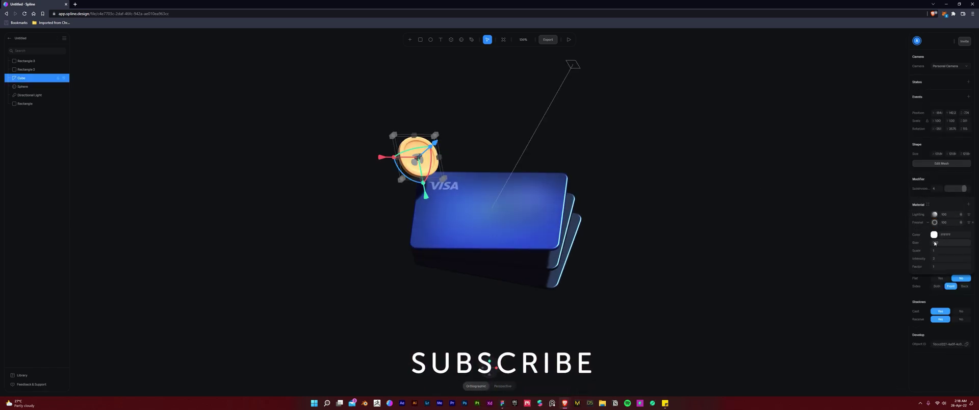
click(927, 222)
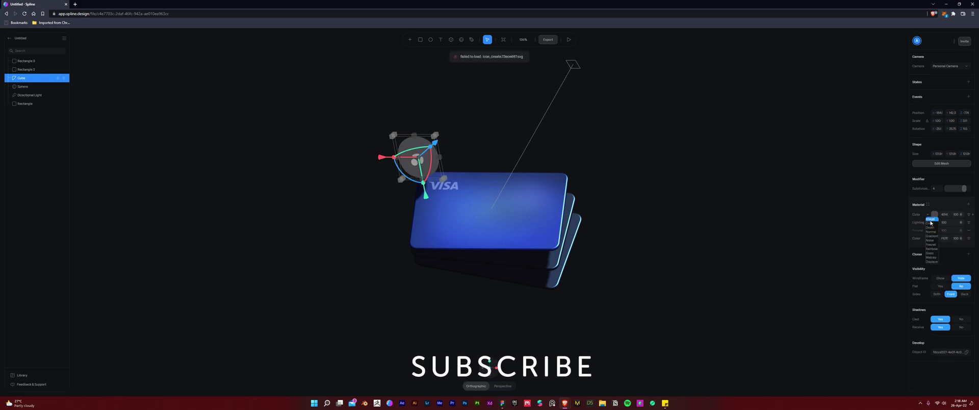
click(924, 235)
mouse_move(924, 234)
mouse_down()
mouse_move(913, 243)
mouse_move(946, 250)
mouse_up()
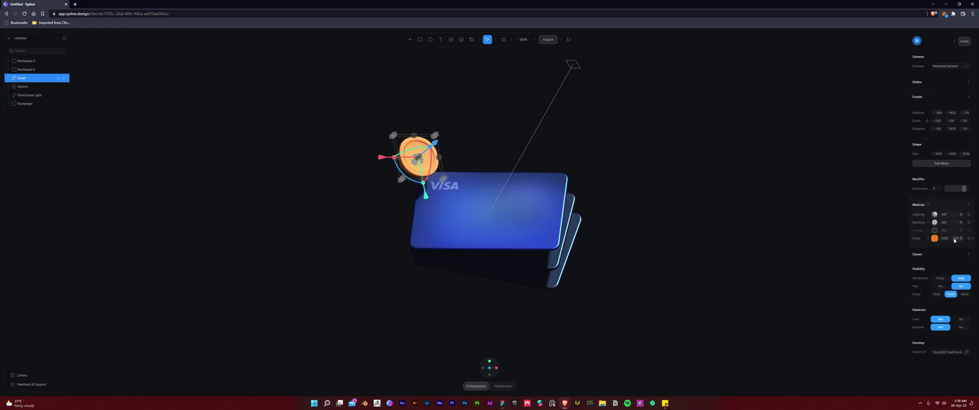
click(972, 223)
click(972, 224)
Duplicate the coin beside the cards' left edge and move the directional light closer to the cards
alt+drag(433, 154, 413, 187)
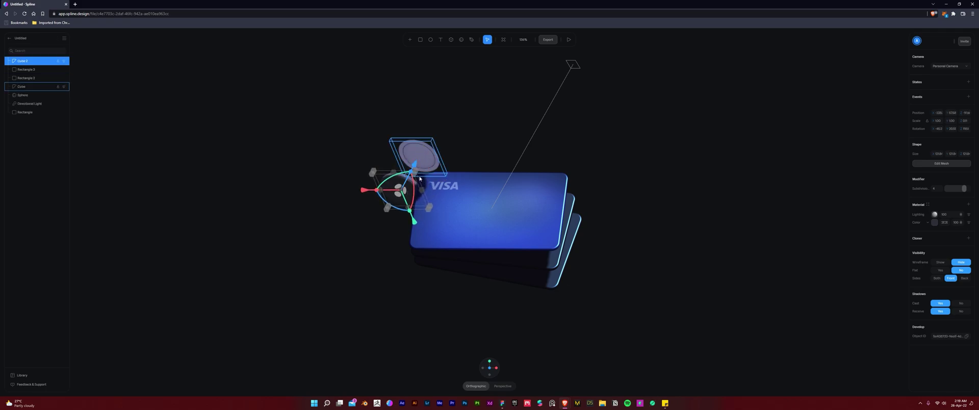
drag(573, 64, 534, 108)
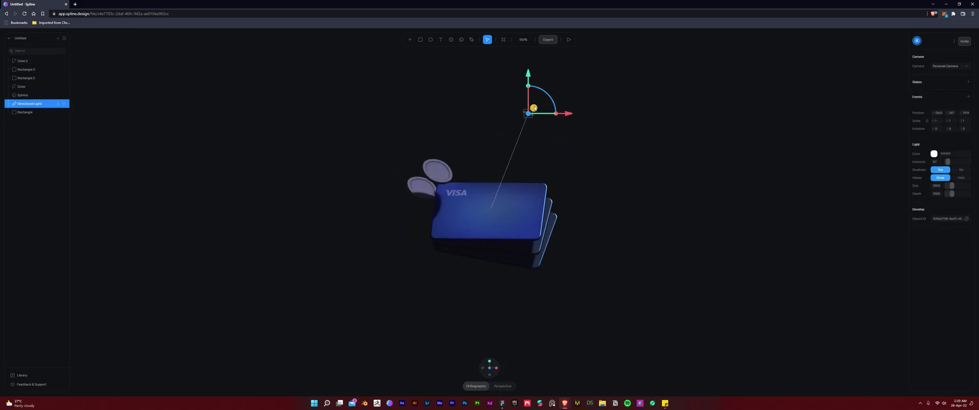
click(484, 224)
click(424, 204)
click(510, 163)
drag(510, 275, 423, 253)
Duplicate the lower coin to create a third coin
click(433, 173)
click(423, 221)
key(ctrl+d)
Reposition the directional light closer above the cards and adjust its intensity
drag(557, 118, 653, 170)
drag(935, 161, 937, 162)
drag(652, 169, 542, 129)
click(502, 141)
Arrange the coin copies along the cards' left side, one upright behind the edge and one lying flat below
drag(425, 199, 453, 231)
mouse_move(431, 273)
mouse_down()
mouse_move(427, 194)
mouse_move(423, 263)
mouse_up()
click(437, 230)
mouse_move(421, 221)
mouse_down()
mouse_move(441, 241)
mouse_move(423, 242)
mouse_move(424, 224)
mouse_up()
Delete the sphere from the scene
click(515, 224)
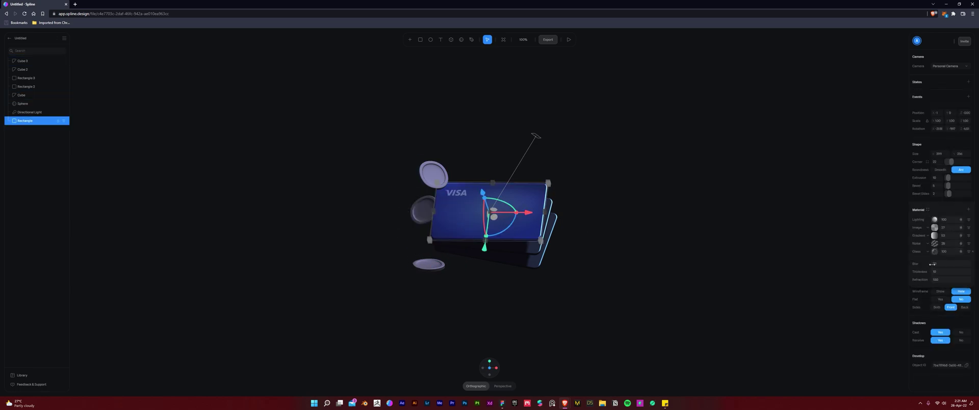
click(518, 212)
key(Delete)
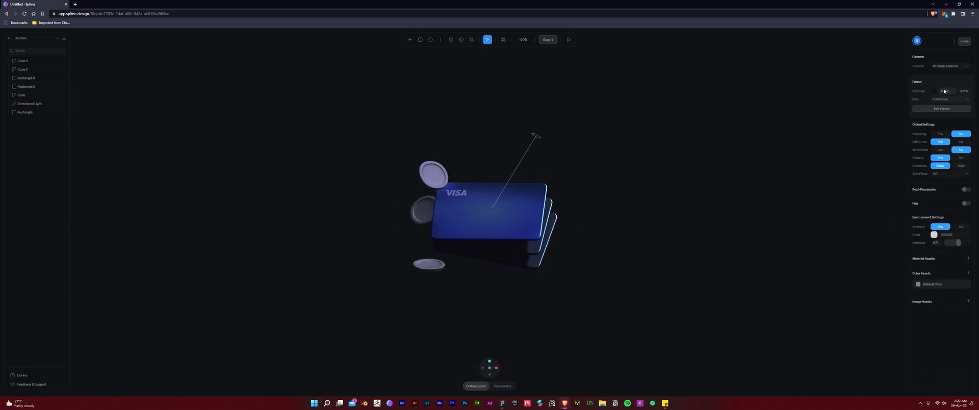
Change the scene's background colour to a vivid crimson red
click(935, 91)
drag(949, 164, 965, 164)
drag(962, 105, 963, 104)
Tilt all three cards together slightly around their horizontal axis
click(533, 237)
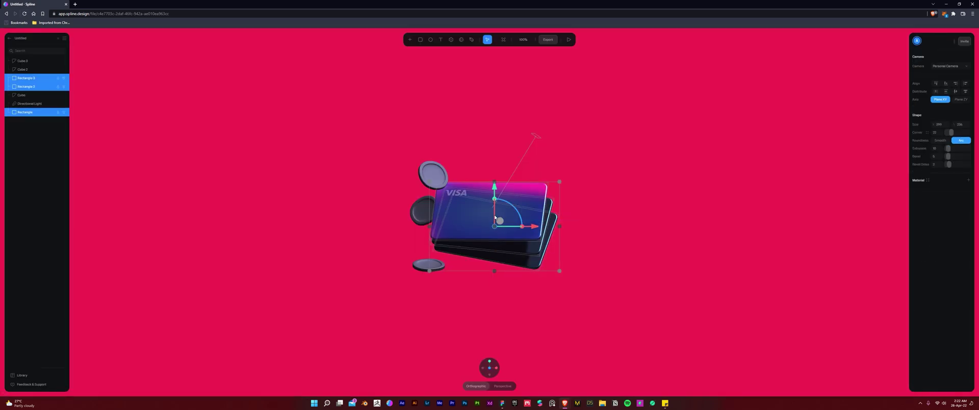
click(495, 217)
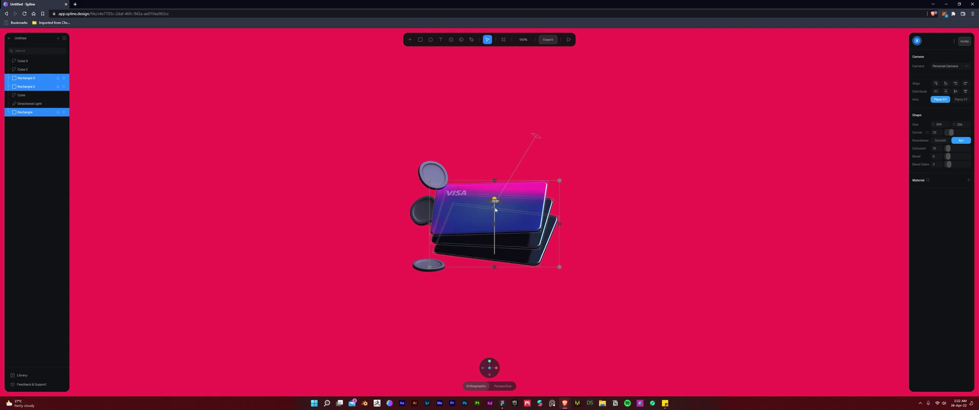
Save the middle card's material as a reusable asset named Plastic and share it with the lowest card
click(928, 210)
double_click(888, 63)
text(pur)
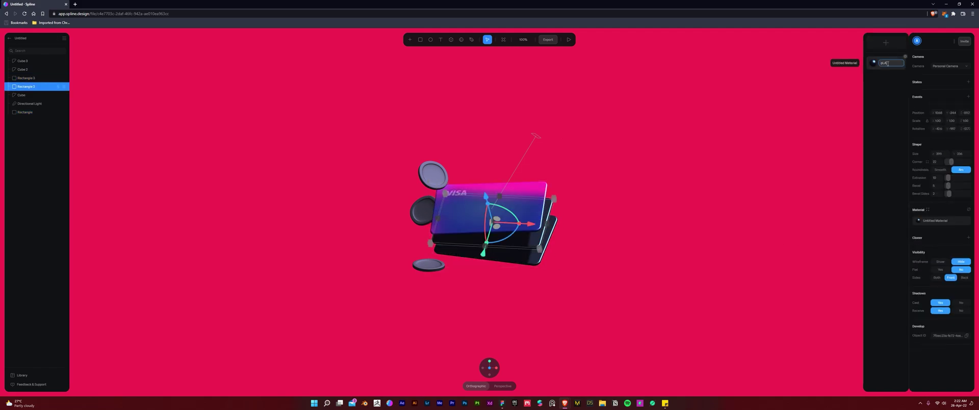
key(Return)
double_click(888, 63)
text(Plastic)
click(663, 204)
click(535, 252)
click(658, 212)
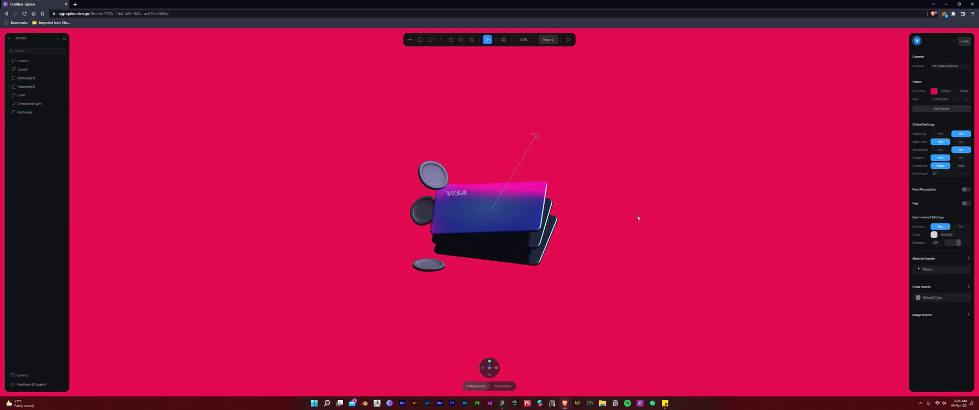
Edit the Plastic material's colour to a slightly lighter navy blue
click(533, 237)
click(920, 221)
click(872, 300)
drag(874, 271, 868, 279)
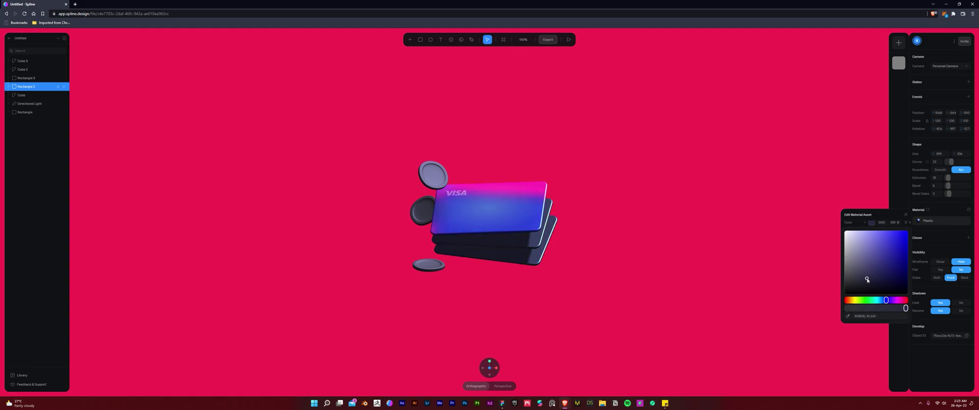
click(714, 234)
Check the Visa card's noise layer and adjust the colour settings of its lighting layer
click(515, 217)
click(936, 244)
click(714, 229)
scroll(490, 209, up, 5)
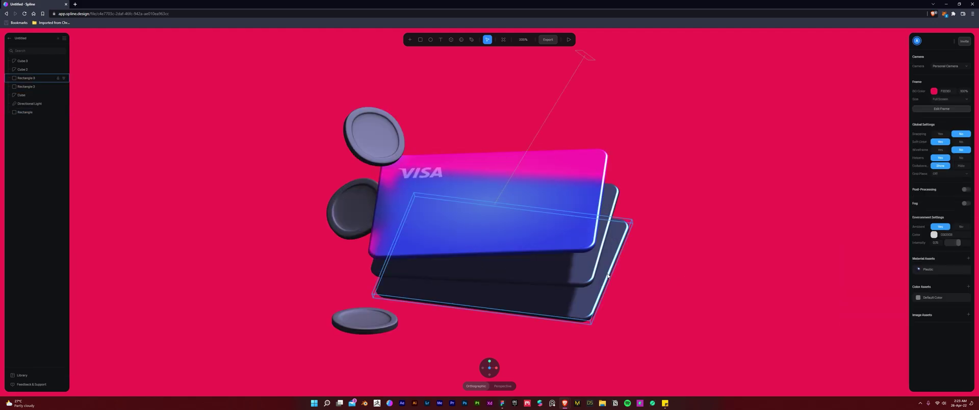
scroll(490, 209, down, 1)
click(510, 217)
click(935, 220)
click(934, 240)
click(965, 254)
drag(951, 313, 928, 313)
click(703, 370)
click(703, 248)
scroll(612, 249, down, 3)
click(510, 211)
click(681, 244)
scroll(682, 244, down, 2)
scroll(682, 245, down, 1)
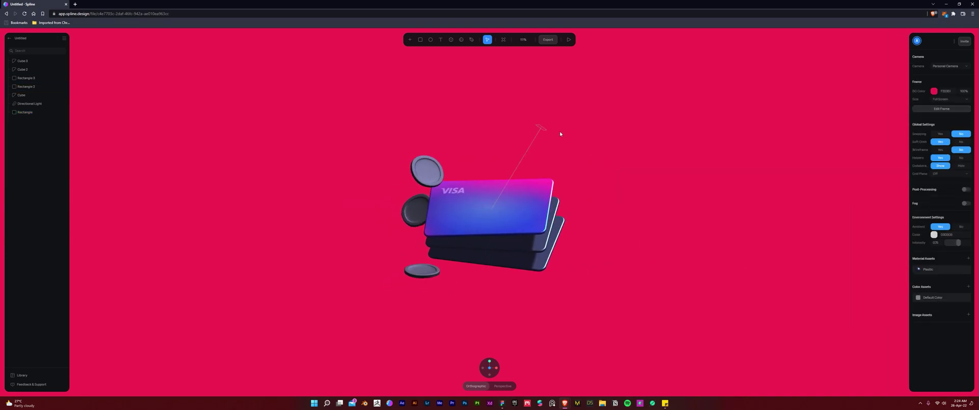
click(541, 126)
click(610, 158)
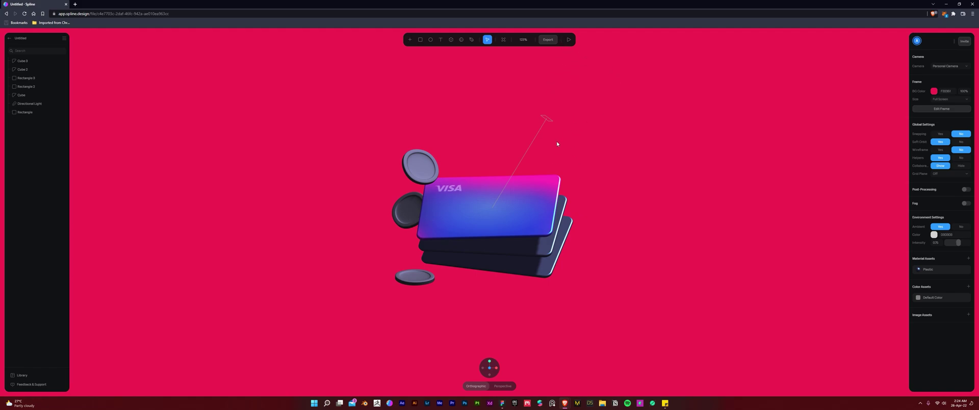
Open the public URL export settings and disable orbit, pan, zoom and soft orbit
click(543, 39)
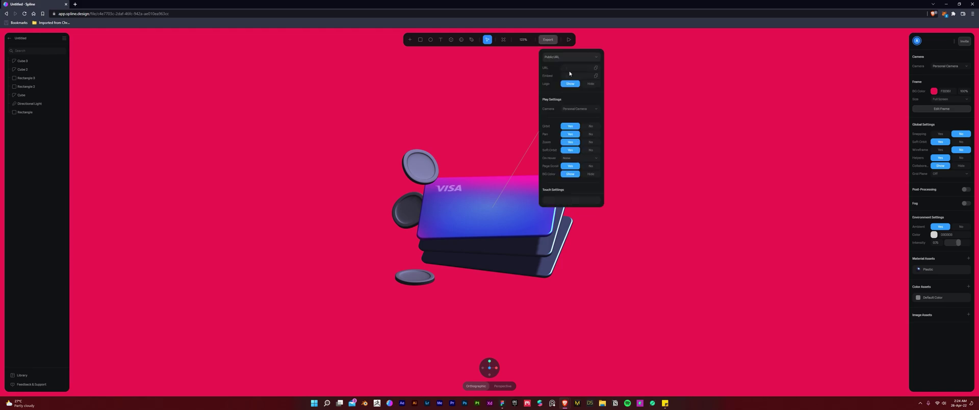
click(591, 126)
click(590, 134)
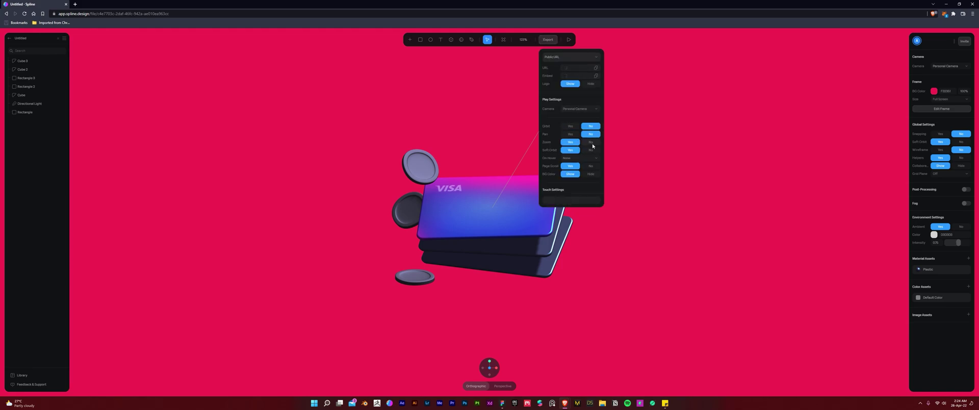
click(590, 142)
click(592, 151)
Choose Orbit Camera as the mouse-driven behaviour in the play settings and disable page scrolling
click(570, 159)
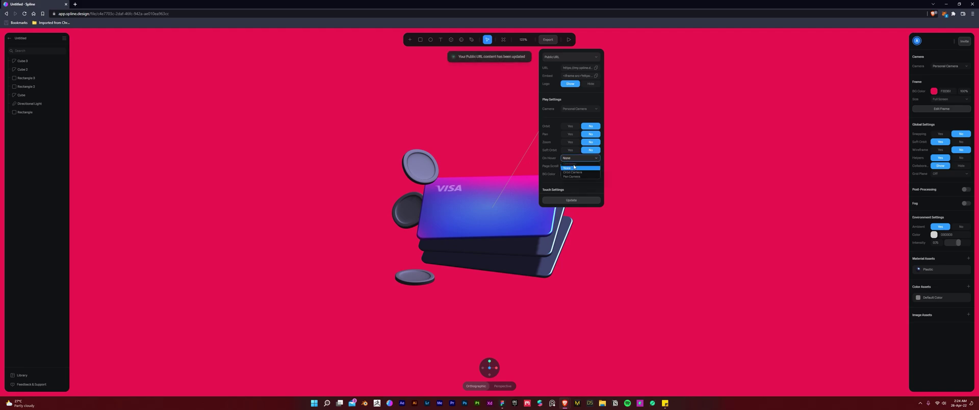
click(572, 172)
click(565, 166)
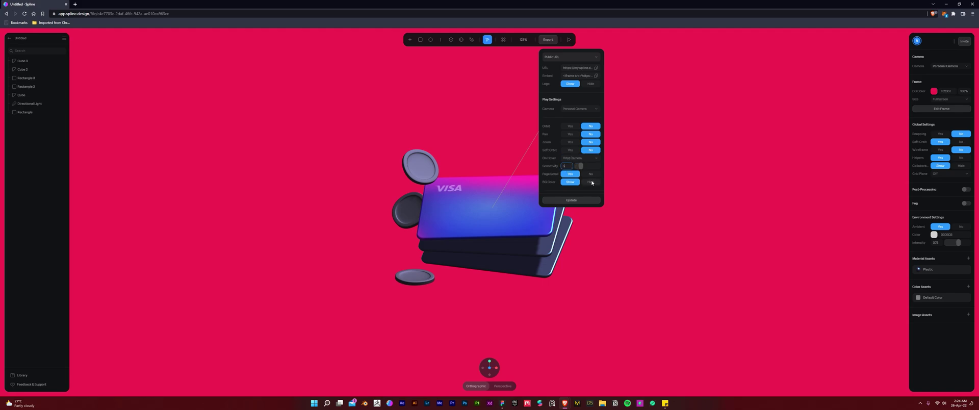
click(591, 175)
scroll(591, 191, down, 3)
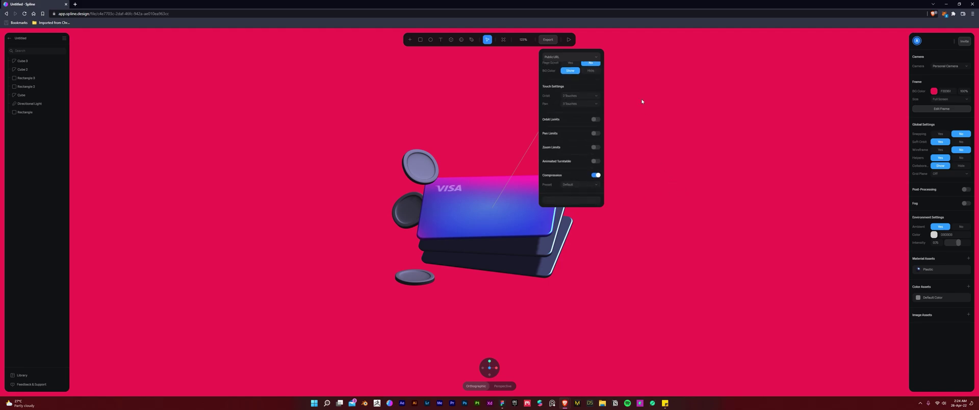
Preview the scene in play mode, return to editing and inspect the Visa card's settings
click(569, 41)
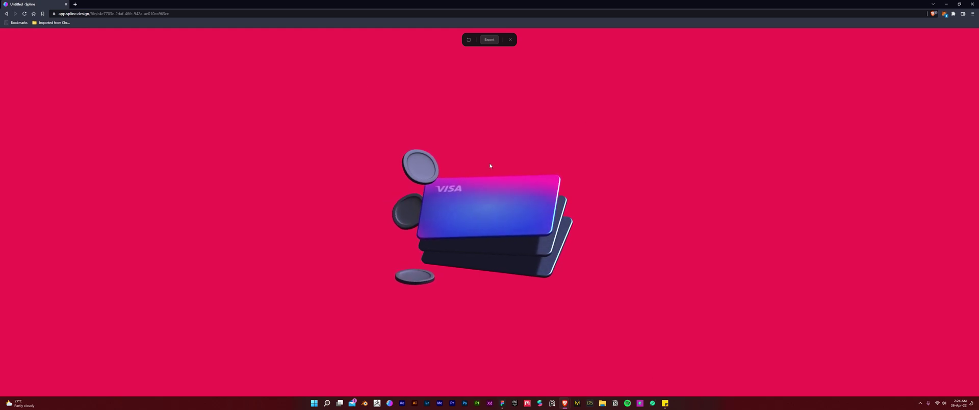
click(510, 40)
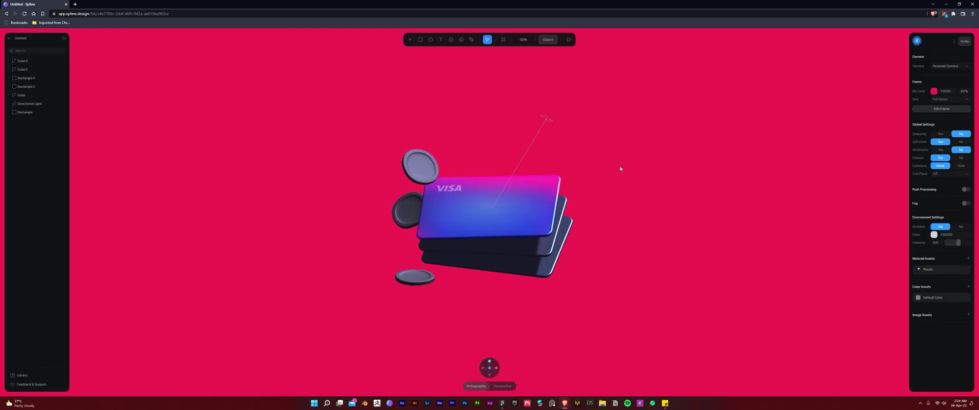
click(520, 209)
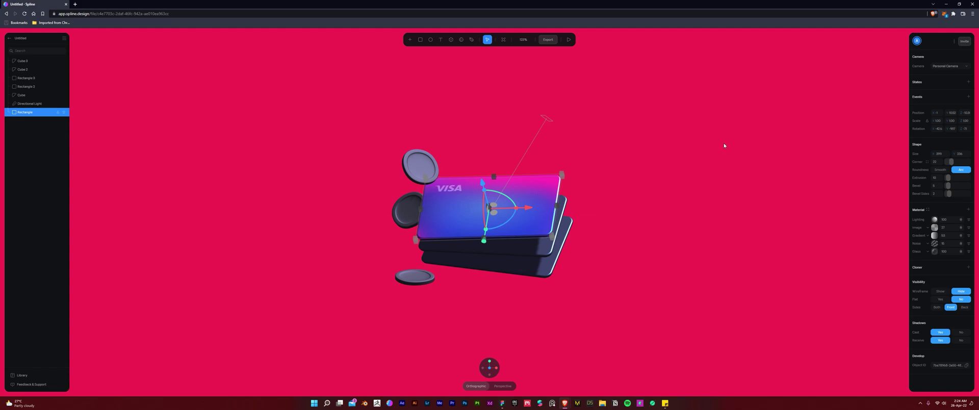
click(677, 172)
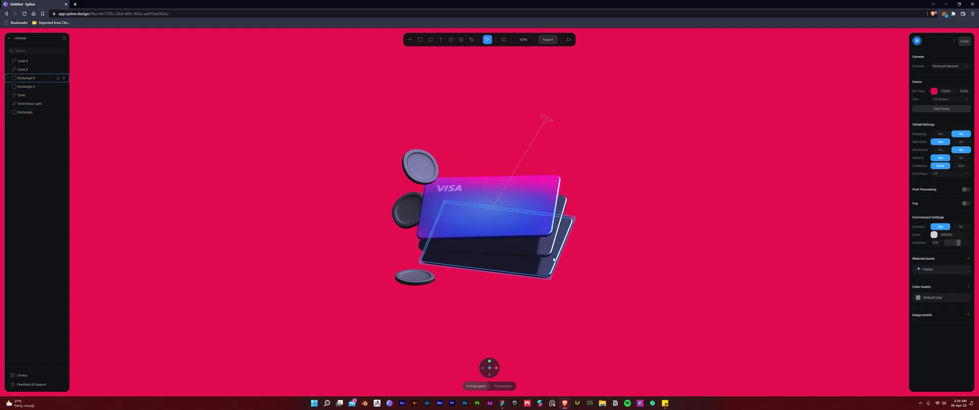
Add a new state to the Visa card and rotate the card slightly in that state
click(530, 204)
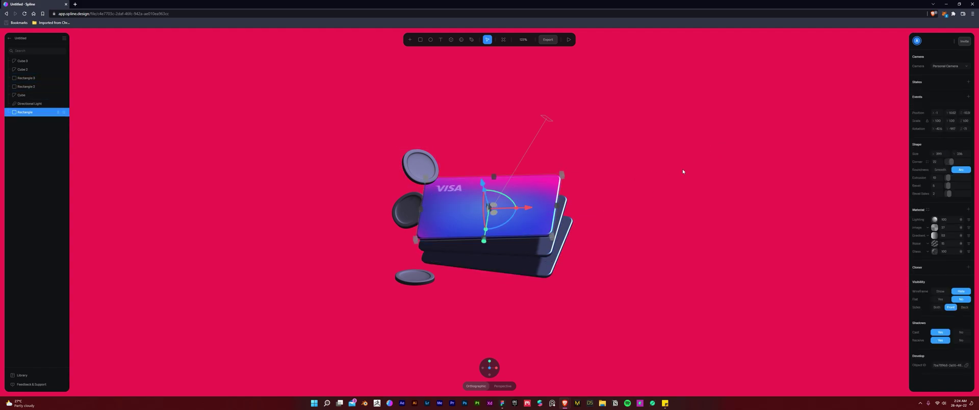
click(968, 82)
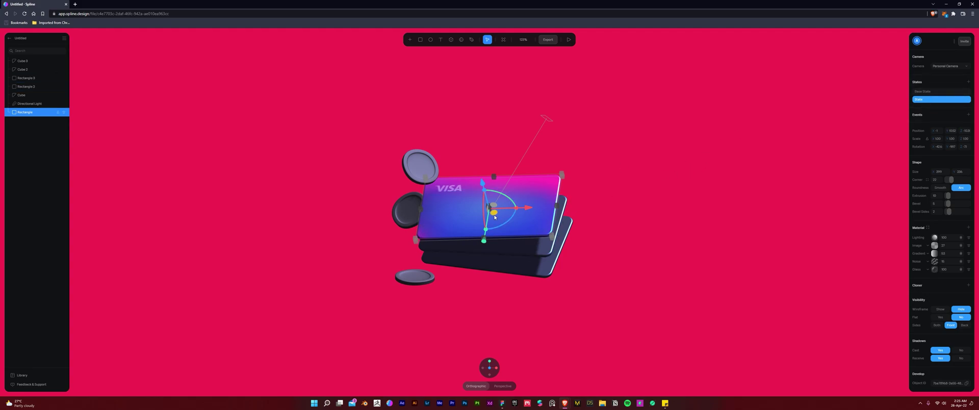
drag(505, 209, 492, 219)
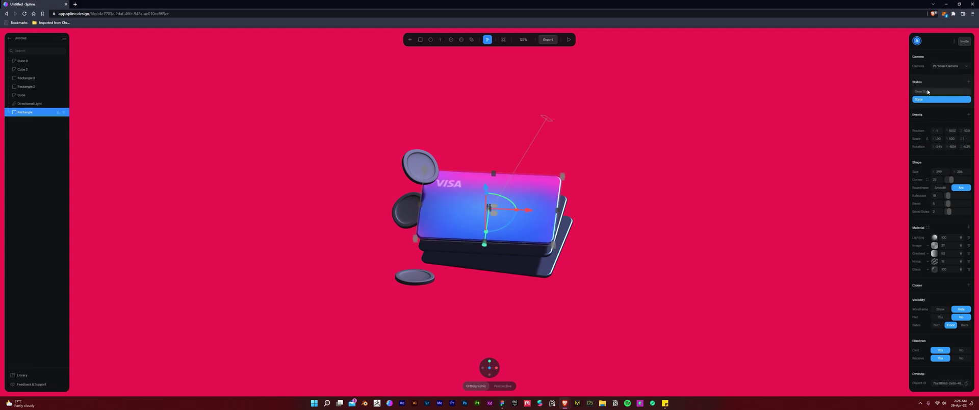
click(487, 201)
drag(487, 202, 494, 226)
Add a state to the dark cards behind the Visa card and rotate them so they fan out further
click(543, 268)
key(ctrl+z)
click(968, 82)
mouse_move(515, 263)
mouse_down()
mouse_move(507, 269)
mouse_move(524, 250)
mouse_up()
click(624, 280)
click(544, 273)
click(603, 161)
Add a Mouse Hover event to the Visa card that triggers its new state
click(539, 216)
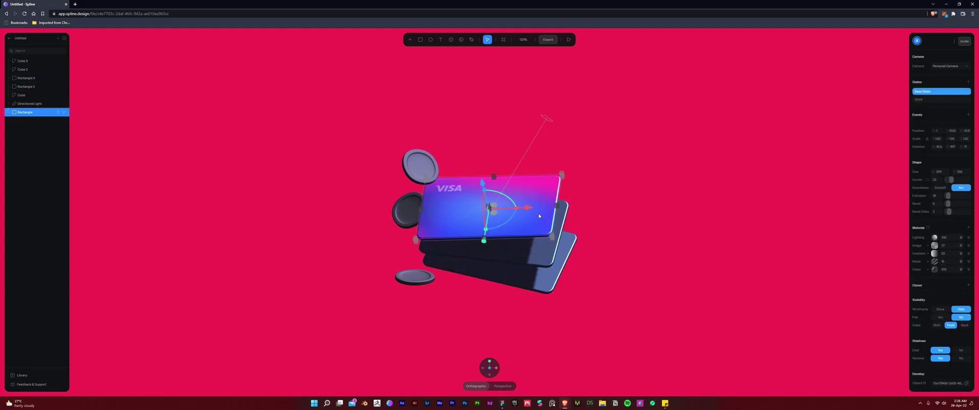
click(968, 115)
click(952, 125)
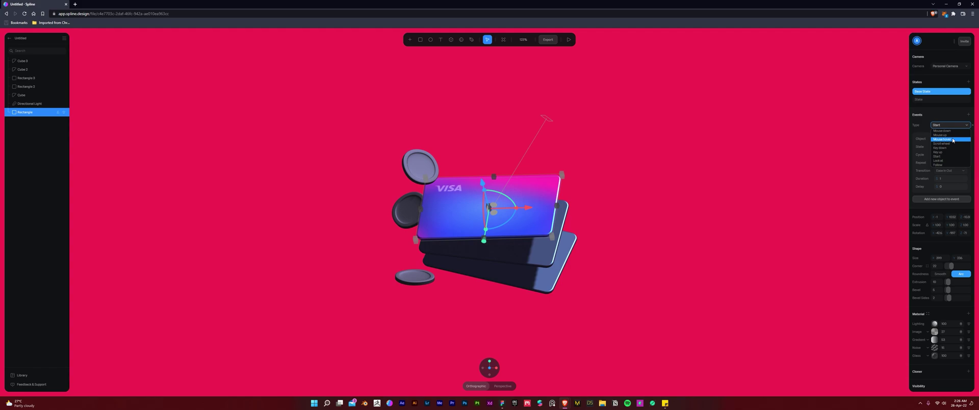
click(955, 139)
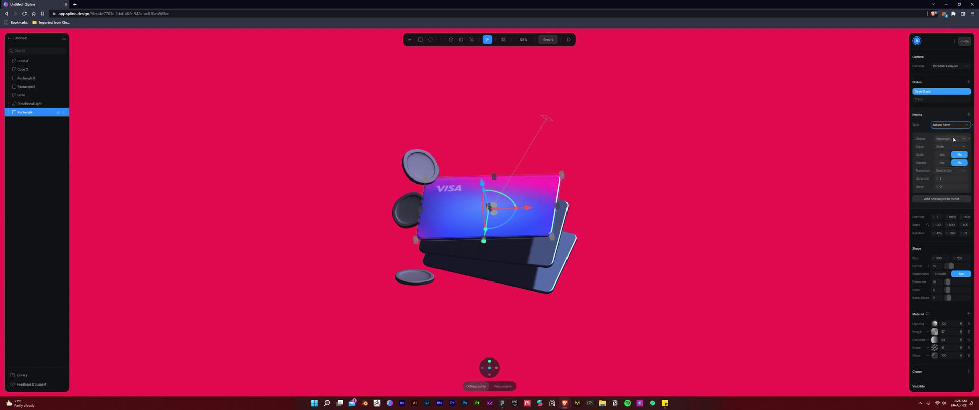
Add a Mouse Hover event to the middle dark card for its rotated state
click(544, 248)
click(969, 82)
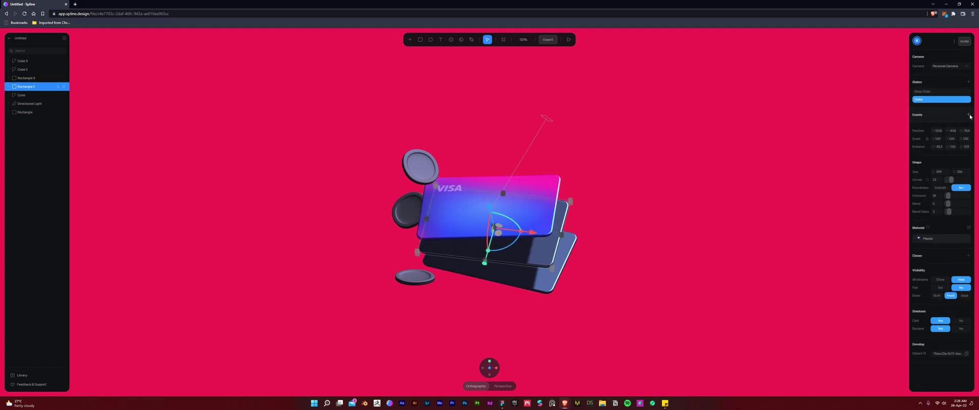
click(968, 114)
click(951, 125)
click(950, 139)
Add a Mouse Hover event to the lowest dark card for its rotated state
click(588, 274)
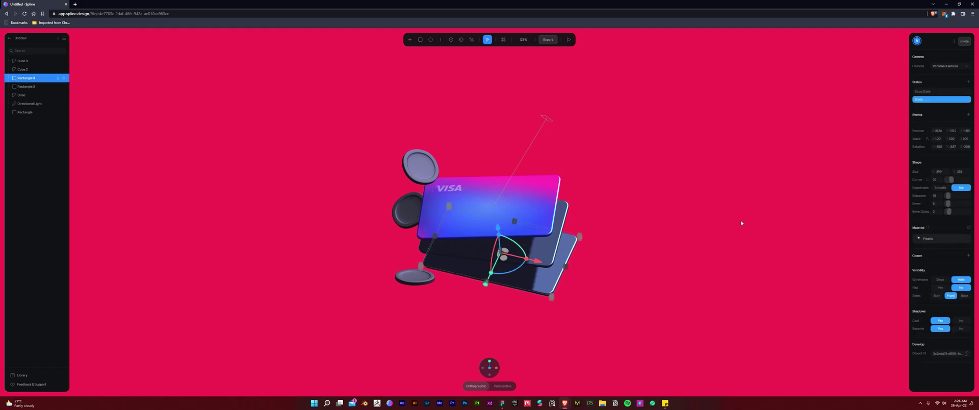
click(969, 115)
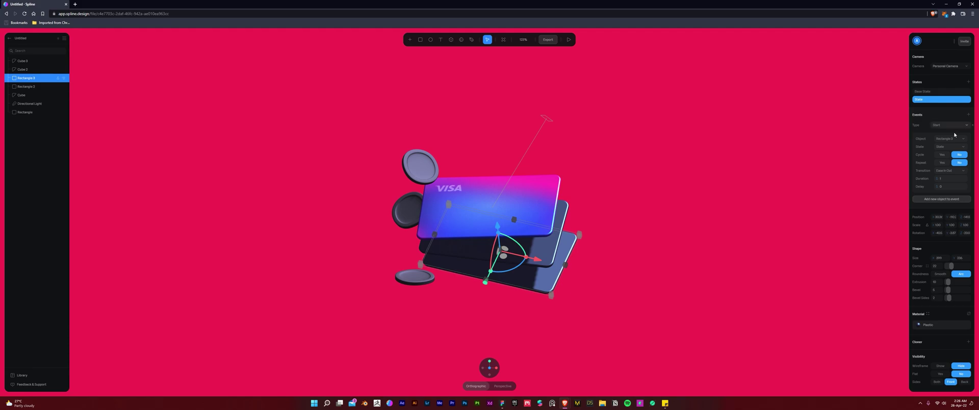
click(947, 125)
click(948, 139)
click(808, 156)
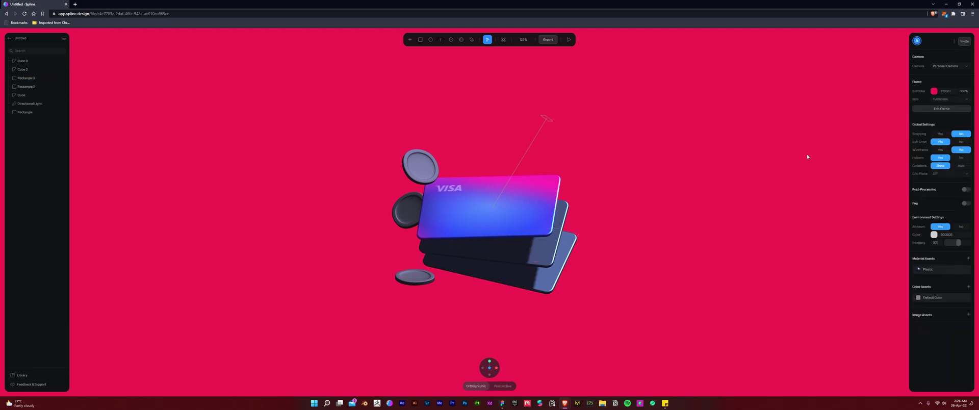
Save the scene and preview the cards' hover animations in play mode
key(ctrl+s)
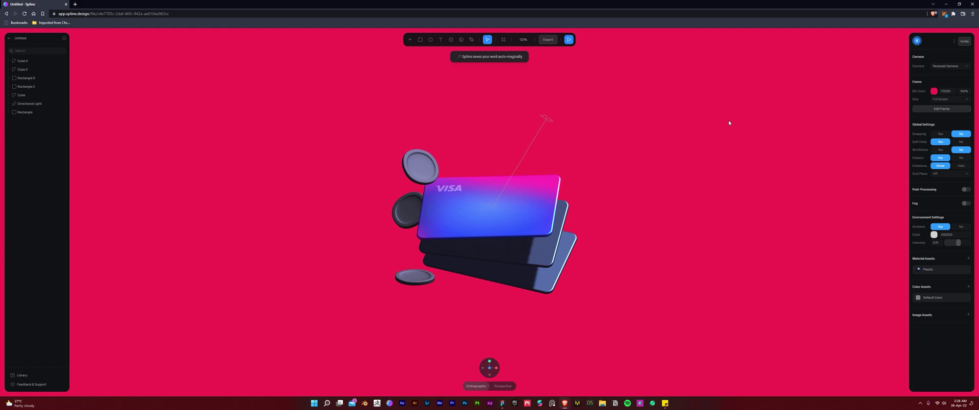
key(shift+space)
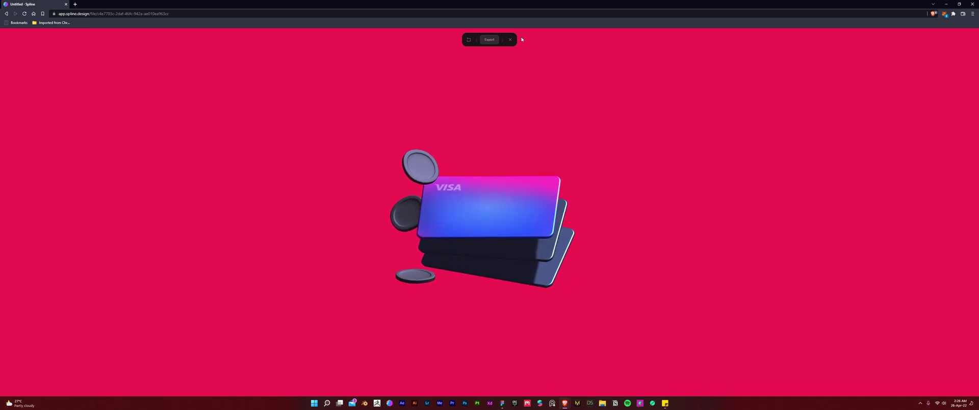
click(510, 39)
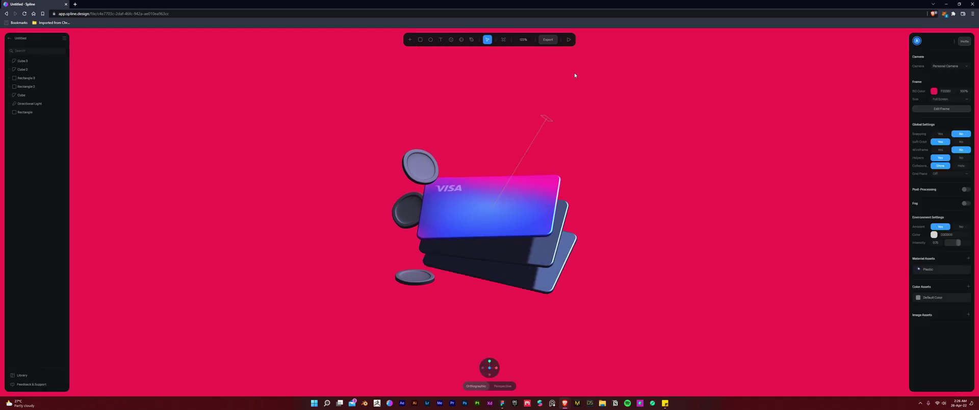
Adjust the middle dark card's pose and preview the hover animations again
click(544, 248)
drag(485, 266, 493, 277)
click(552, 279)
click(569, 40)
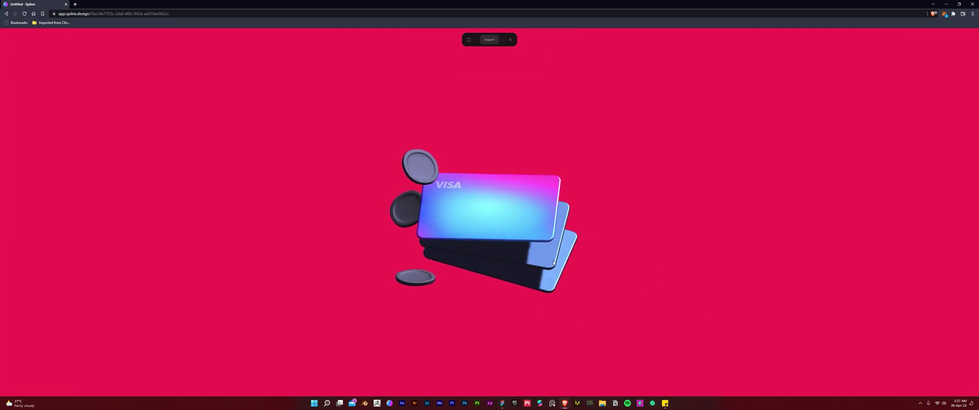
click(510, 39)
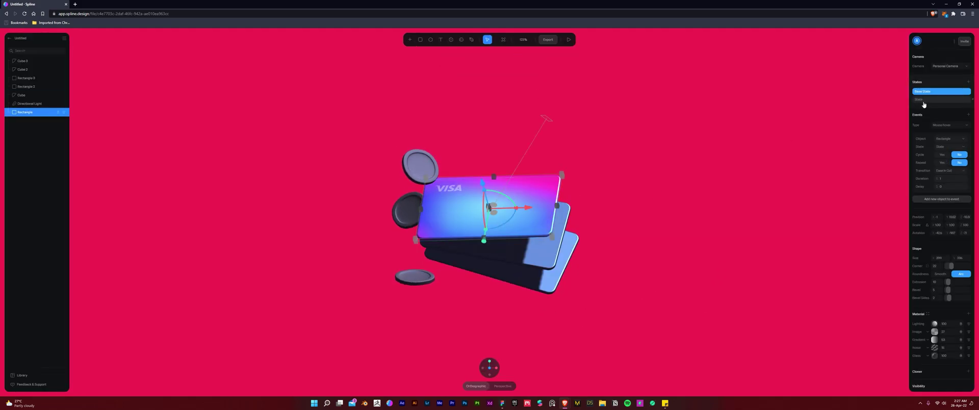
Add a state to the top coin, rotate the coin in it and return to the base state
click(419, 166)
click(955, 99)
drag(433, 168, 426, 194)
click(932, 92)
Add a state to the middle coin, rotate the coin in it and return to the base state
click(407, 210)
click(969, 82)
drag(431, 226, 408, 198)
click(933, 92)
Add a state to the lowest coin, turn its face towards the viewer and return to the base state
click(414, 277)
click(969, 82)
drag(422, 292, 418, 278)
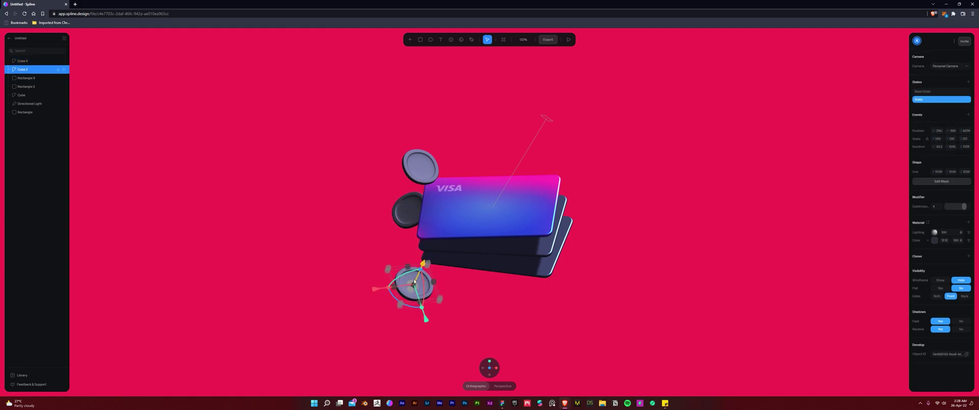
click(932, 92)
Add an event to the top coin and preview the coin animations in play mode
click(420, 166)
click(968, 115)
click(616, 153)
click(568, 40)
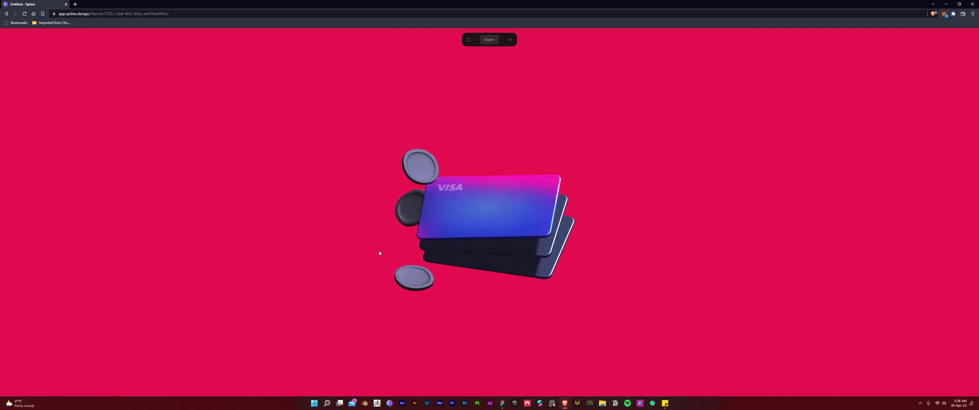
click(510, 39)
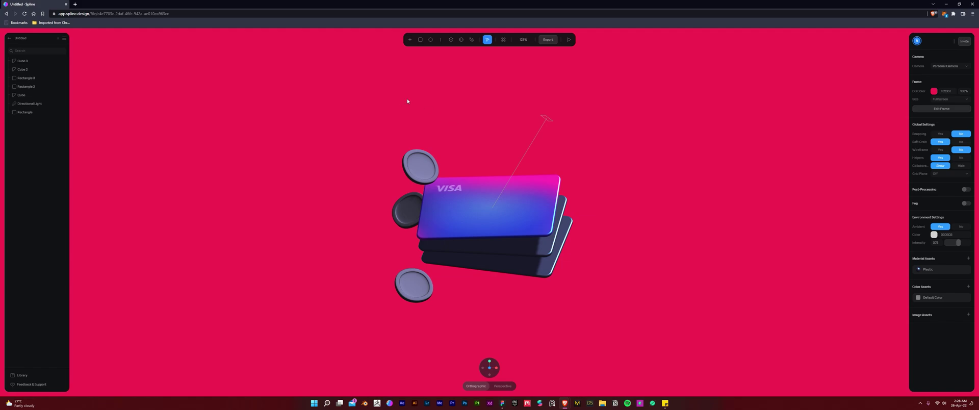
Copy the embed code from the public URL export settings
click(547, 39)
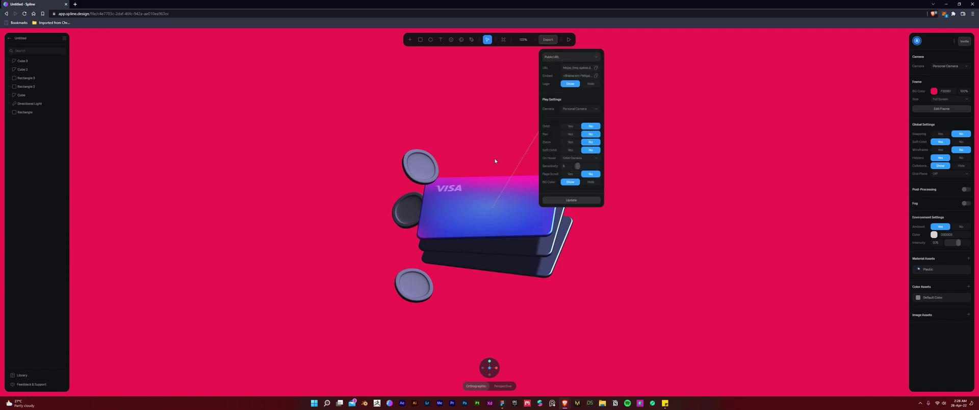
click(596, 76)
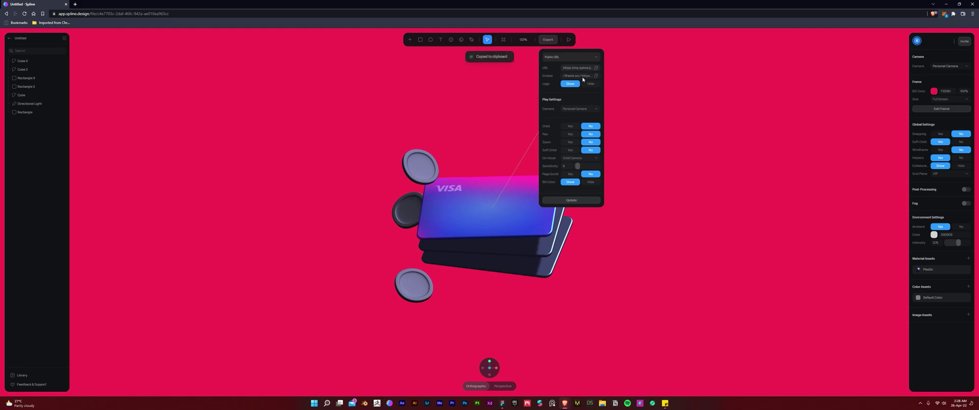
click(522, 82)
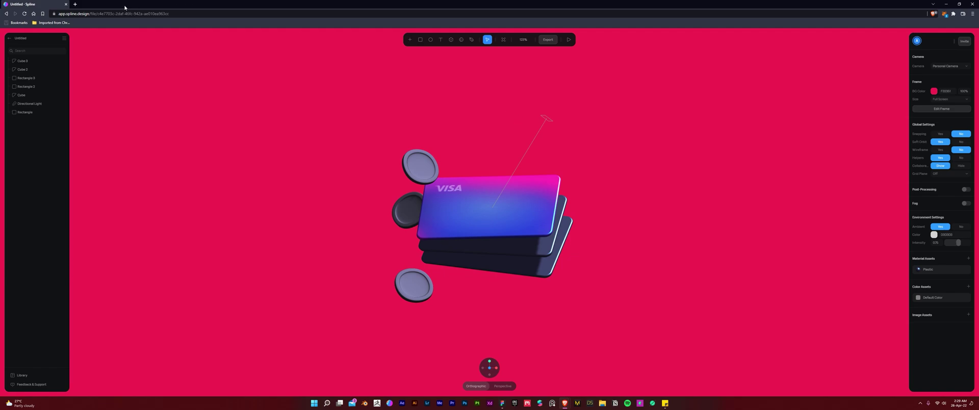
Search the web for spline in a new tab, open the Spline website and orbit its interactive 3D scene
click(75, 4)
text(spline)
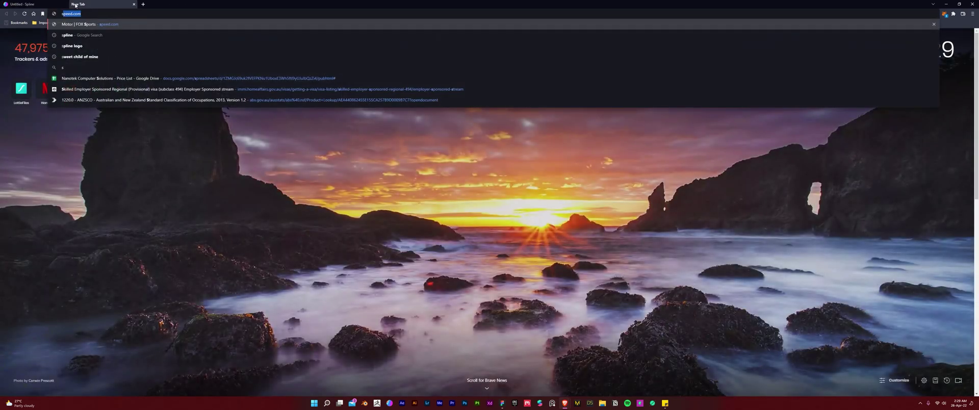
key(Return)
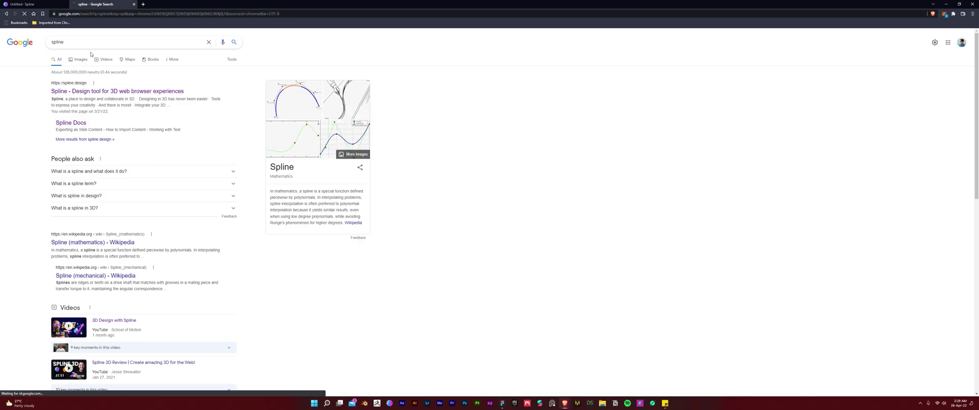
click(85, 92)
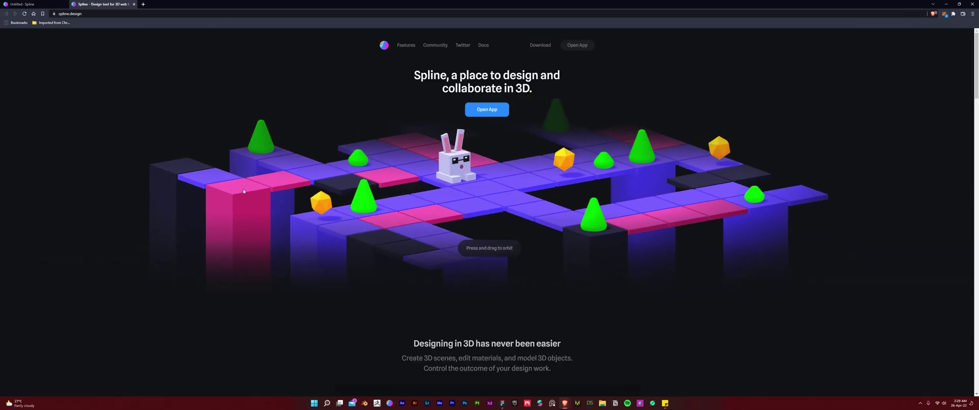
drag(530, 194, 483, 193)
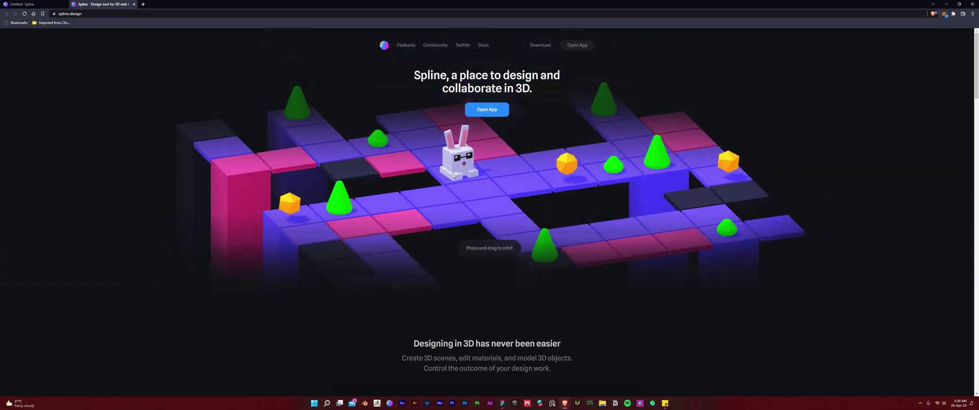
Return to the card scene, add a Point Light, place it above the coins and Visa card and lower its intensity
click(31, 5)
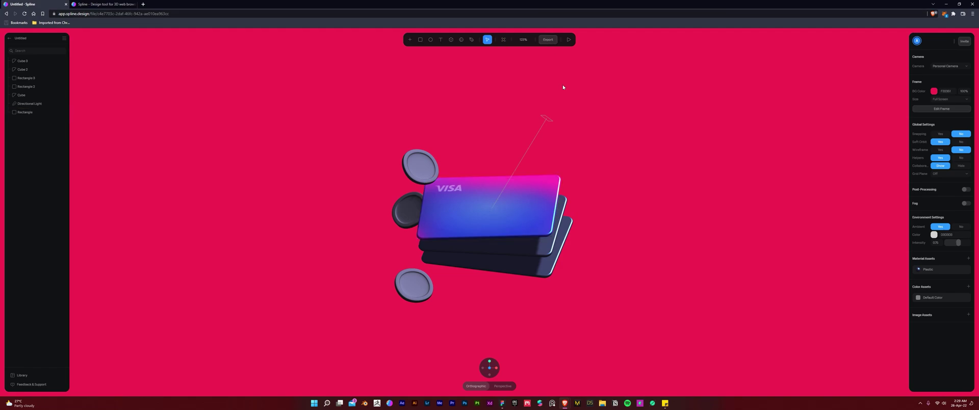
click(411, 40)
scroll(423, 103, down, 5)
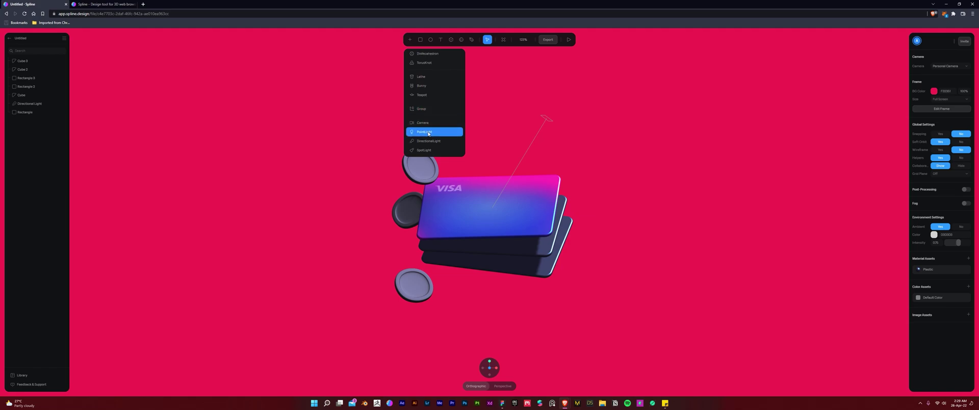
click(440, 131)
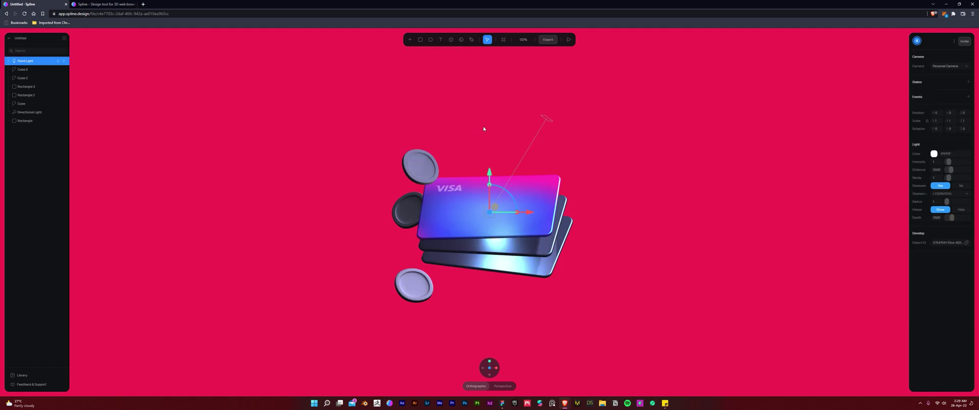
drag(492, 164, 492, 100)
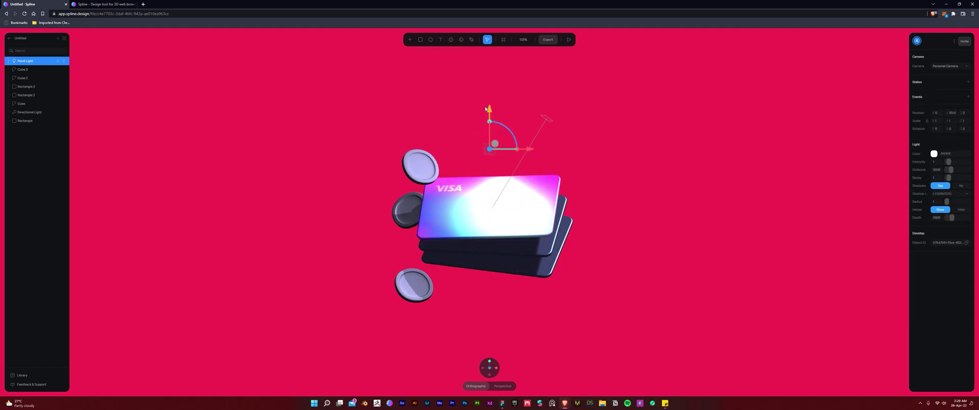
drag(530, 145, 457, 135)
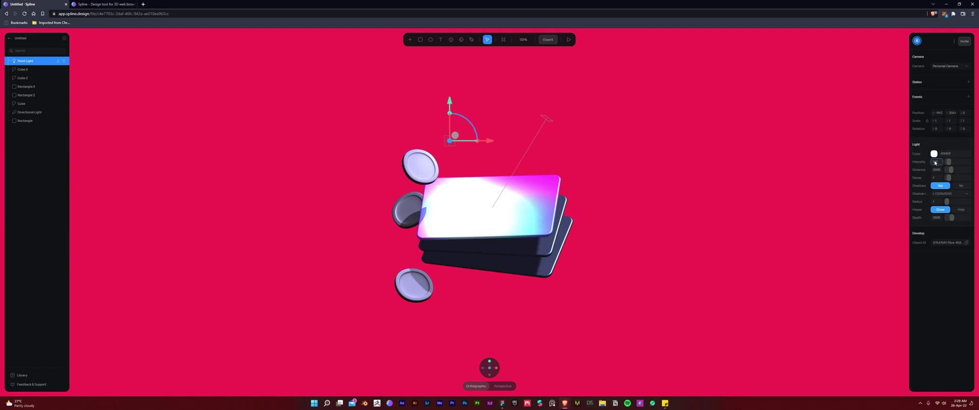
key(Return)
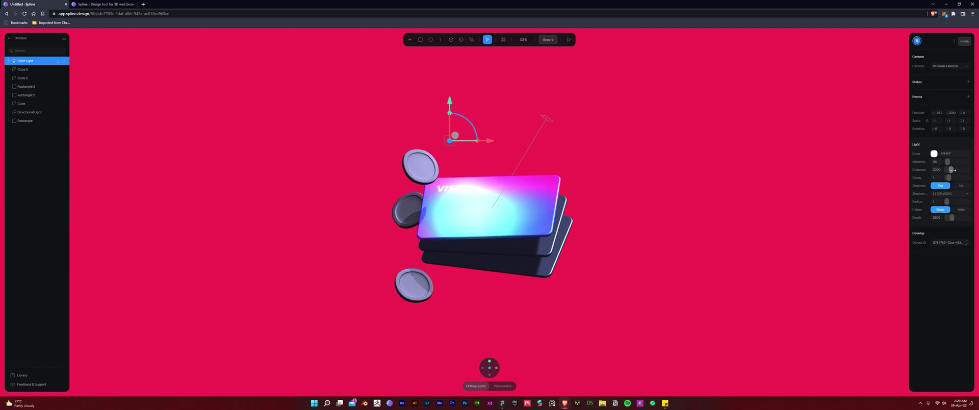
Set the Point Light's Decay to 10, nudge it toward the upper-left of the coins and lower its Distance
drag(950, 177, 974, 181)
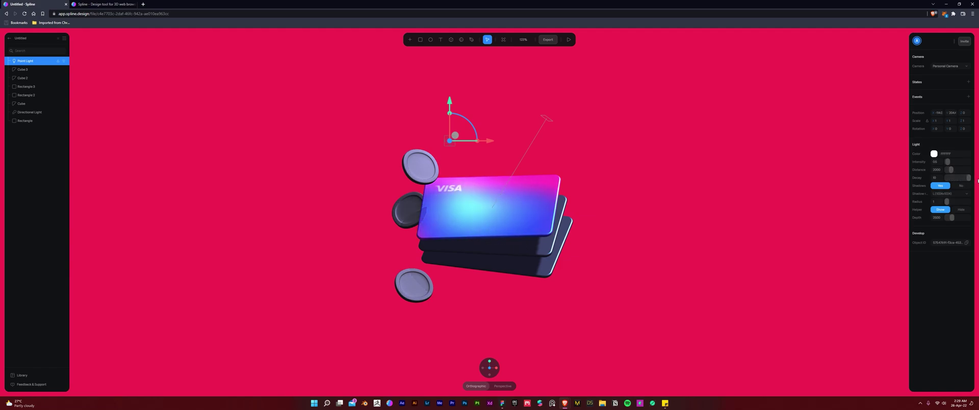
drag(456, 139, 442, 134)
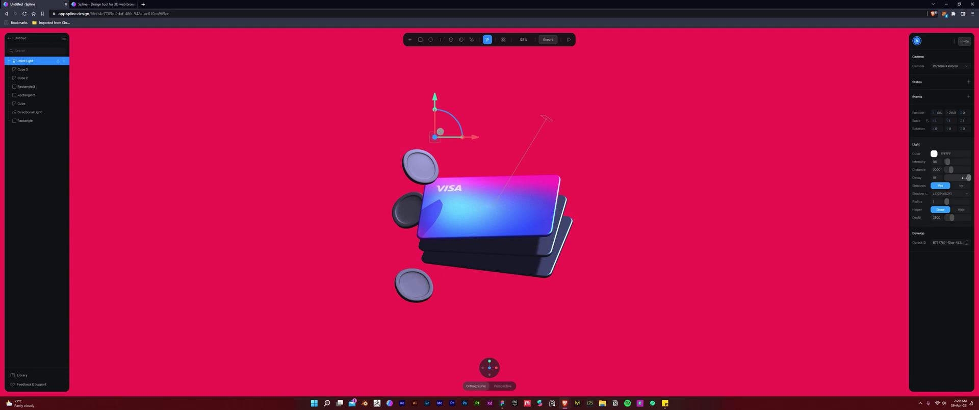
drag(952, 169, 951, 170)
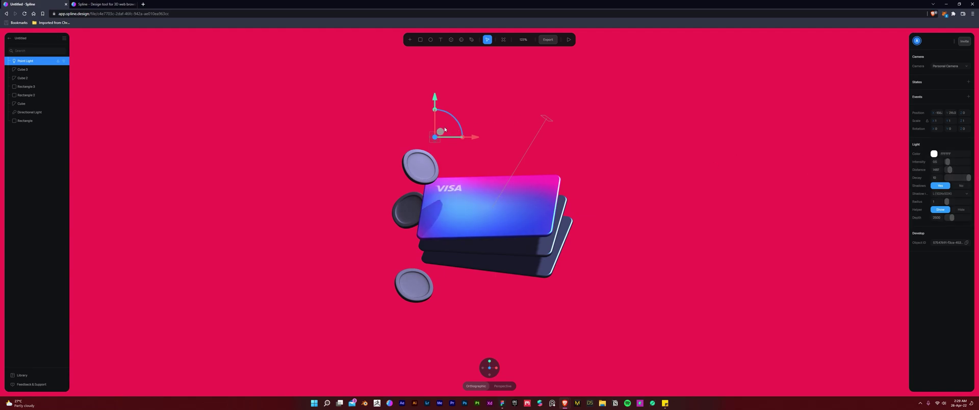
Fine-tune the Point Light's Distance and reposition it just above the Visa card beside the top coin
drag(442, 132, 463, 160)
drag(950, 171, 949, 171)
drag(465, 167, 456, 147)
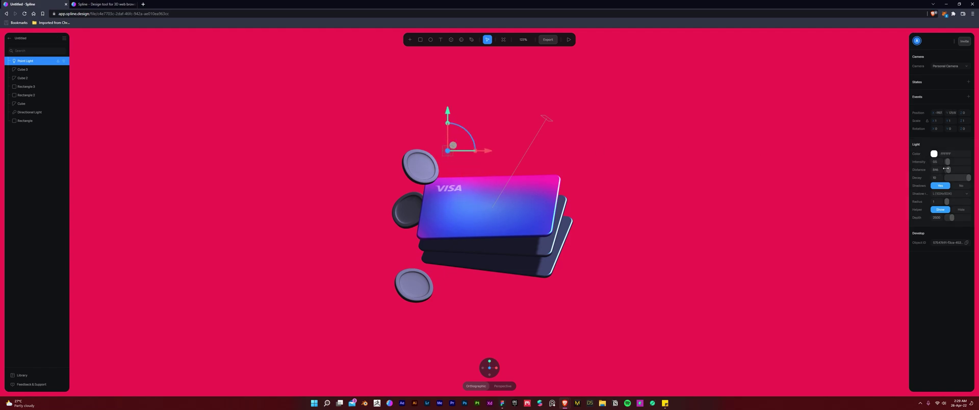
drag(947, 169, 950, 170)
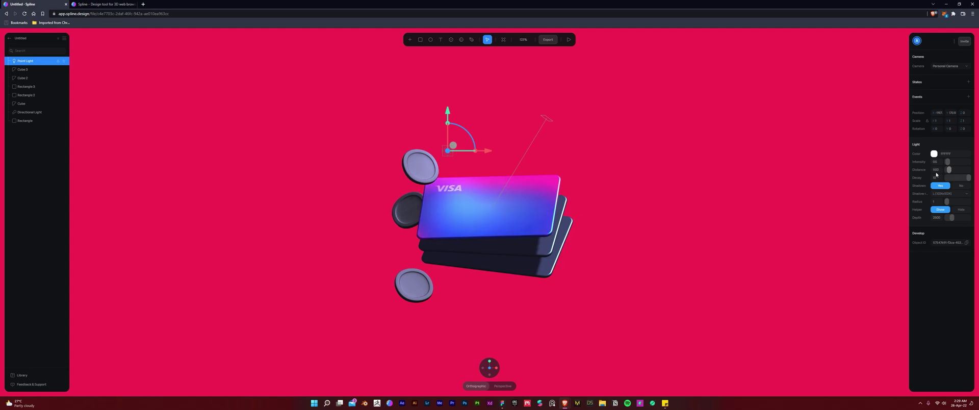
Turn off the Point Light's shadows and place it above the Visa card's upper-left corner
drag(455, 147, 480, 172)
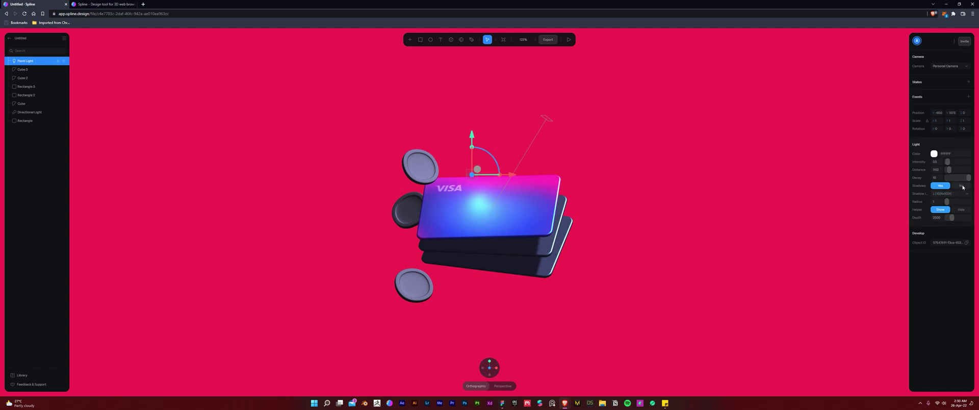
key(ctrl+z)
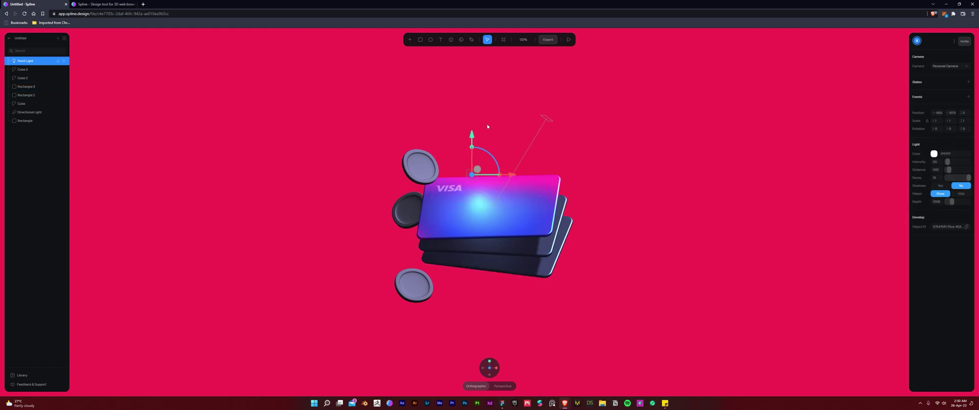
drag(476, 174, 450, 142)
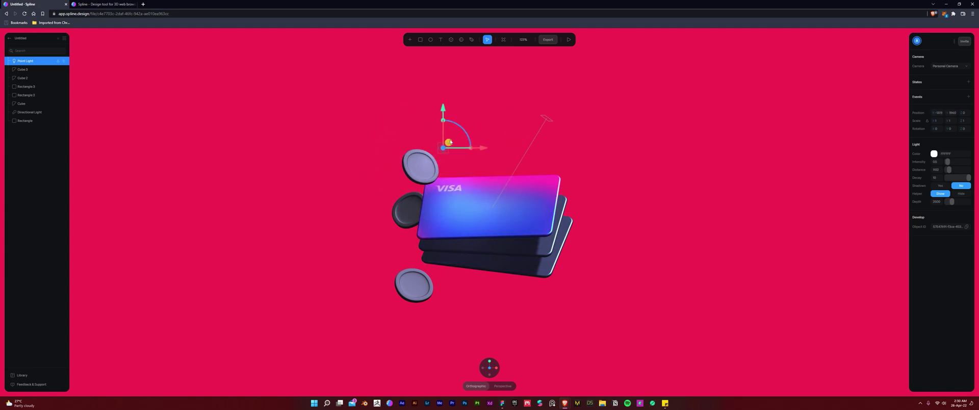
Add a Mouse Hover event to the Point Light and preview the scene in play mode
click(969, 96)
click(956, 109)
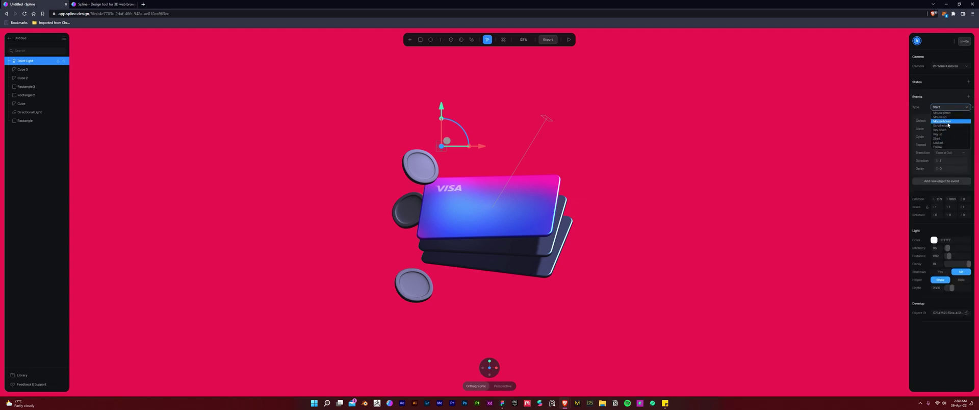
click(948, 121)
click(688, 151)
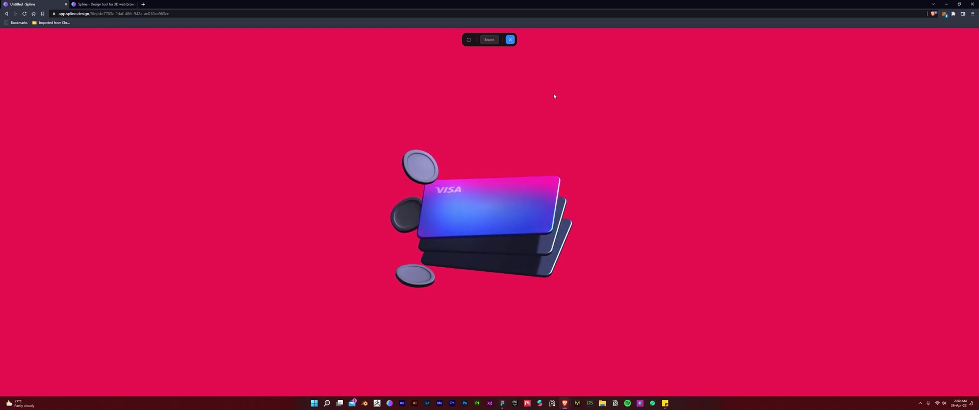
key(Escape)
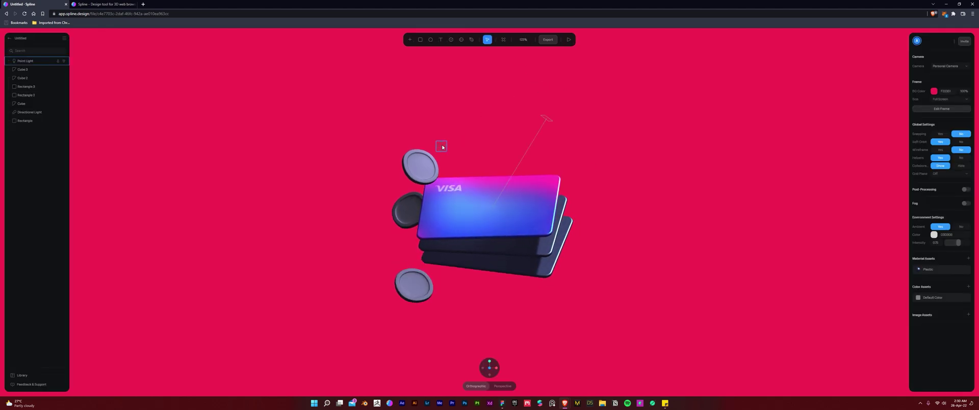
Change the Point Light's event type to Follow and test it in play mode
click(442, 146)
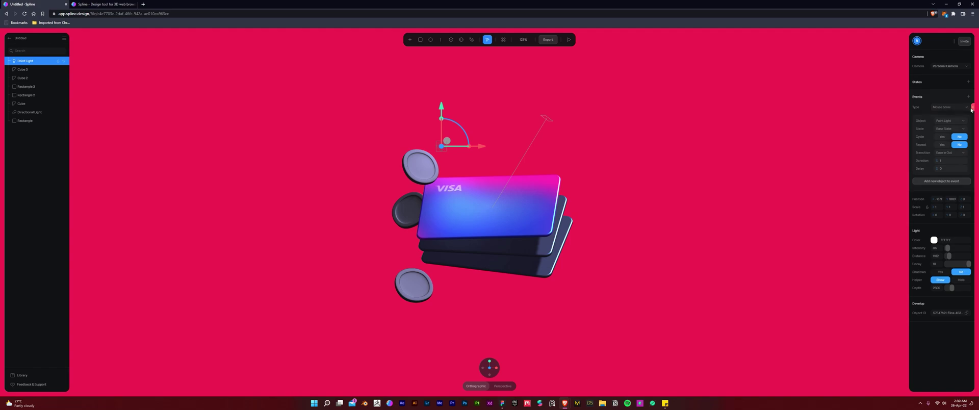
click(956, 108)
click(942, 147)
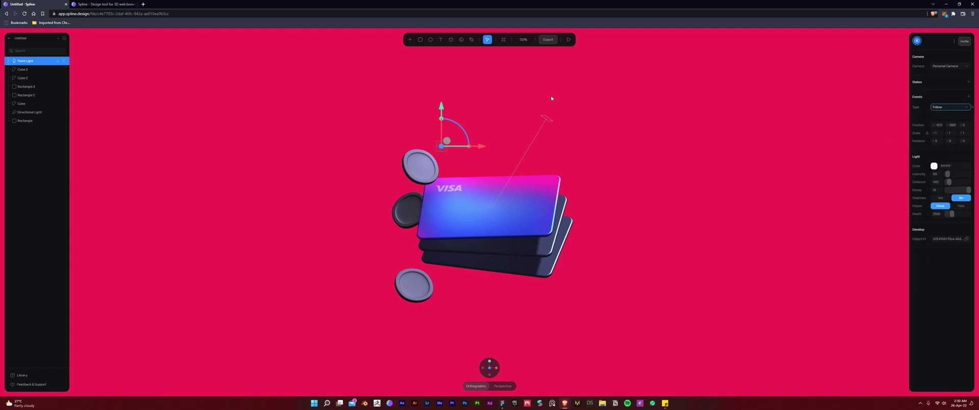
key(Escape)
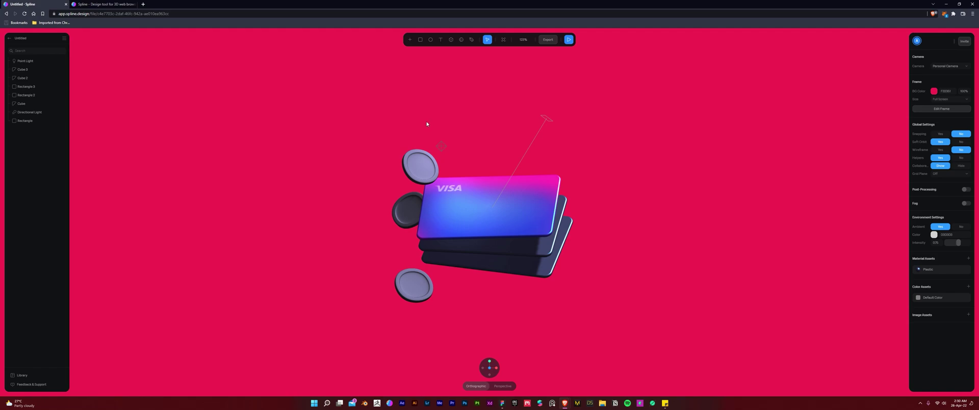
key(p)
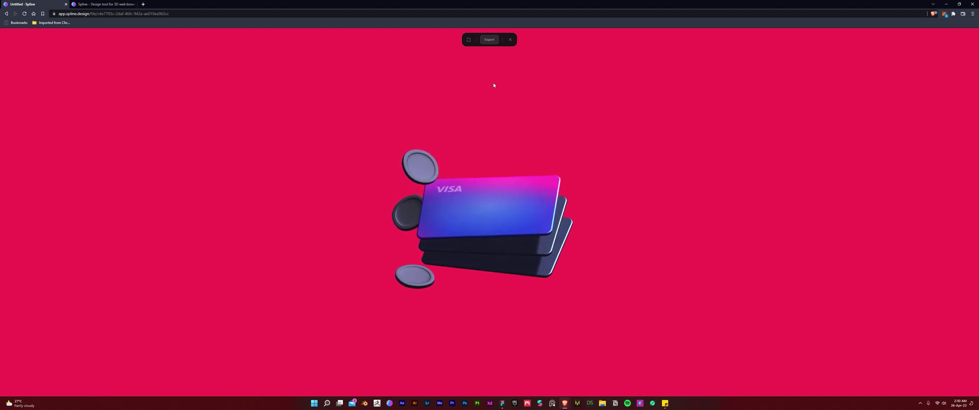
key(Escape)
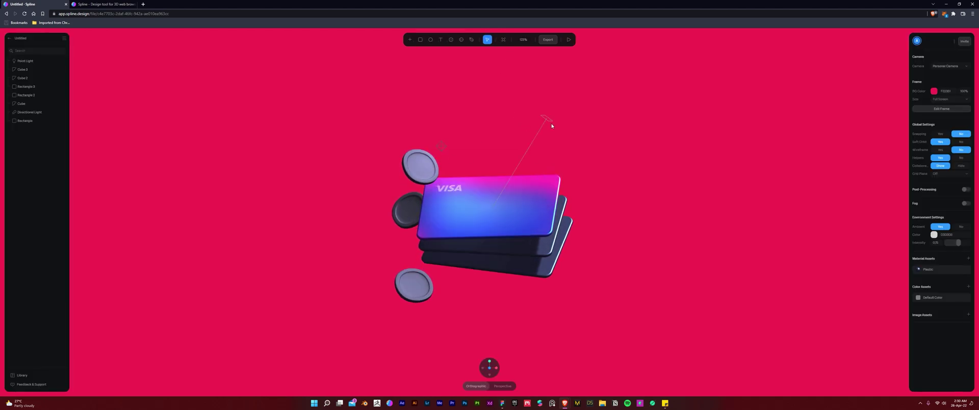
Move the Point Light onto the Visa card's upper edge, reduce its Distance and preview the lighting
drag(441, 147, 473, 183)
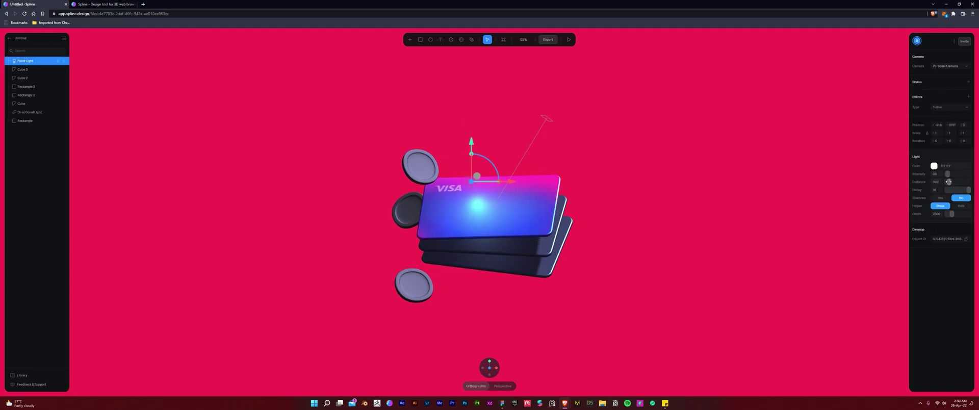
drag(948, 182, 948, 182)
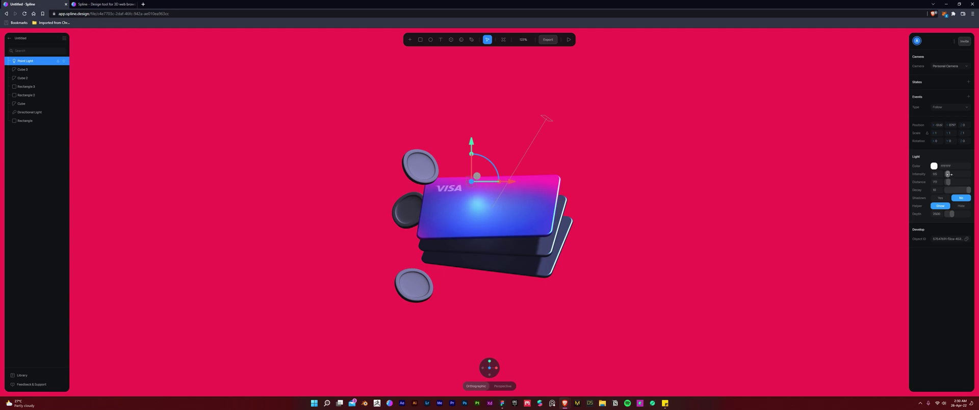
drag(951, 174, 951, 174)
key(shift+space)
click(653, 147)
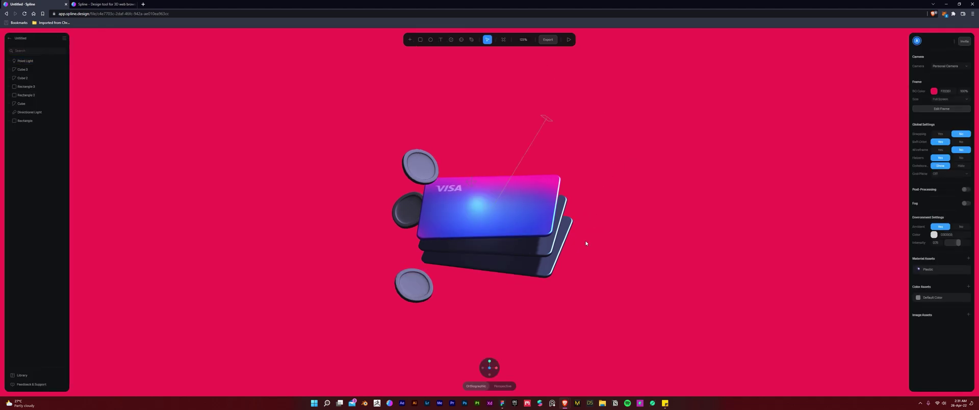
Switch each of the three cards to its Base State and move the Directional Light farther up and away from them
click(494, 231)
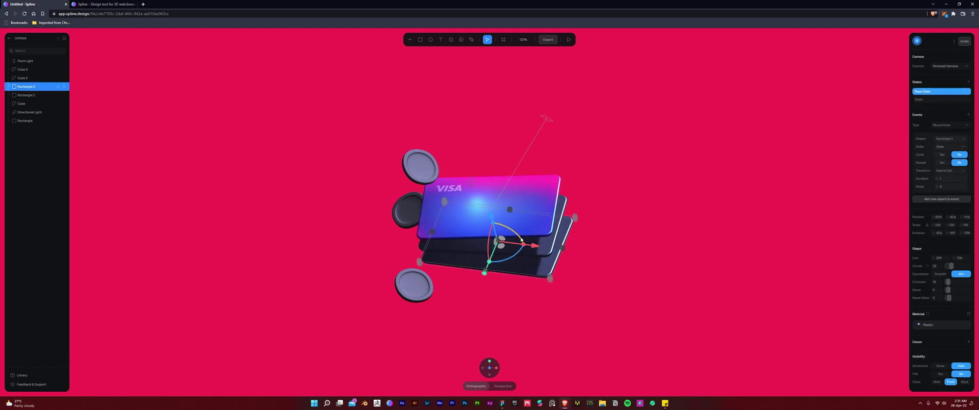
click(959, 91)
click(544, 247)
click(961, 92)
click(510, 220)
click(962, 92)
click(663, 204)
drag(547, 118, 580, 94)
click(870, 104)
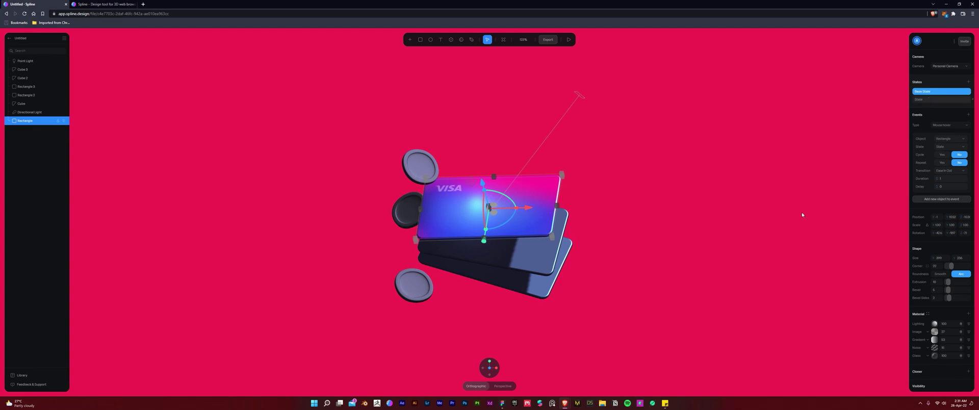
Rotate the back card in its hover State and adjust the shared Plastic material, checking the animation in play mode
click(539, 283)
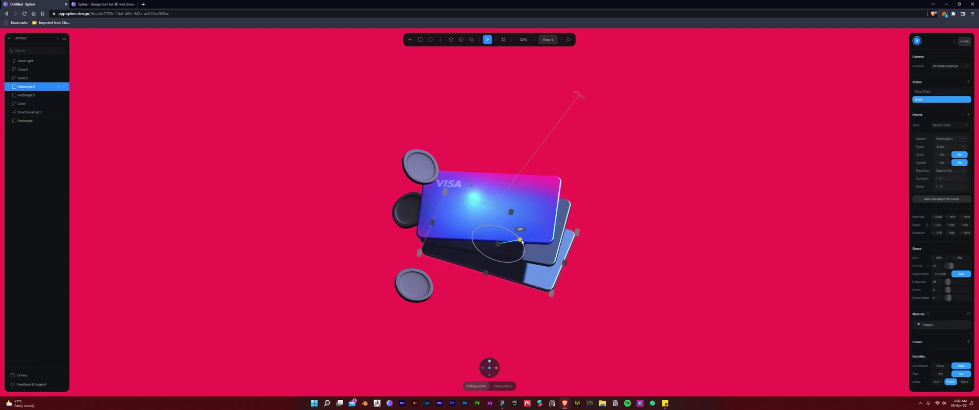
click(561, 239)
click(929, 324)
click(871, 290)
click(873, 335)
click(563, 202)
click(568, 40)
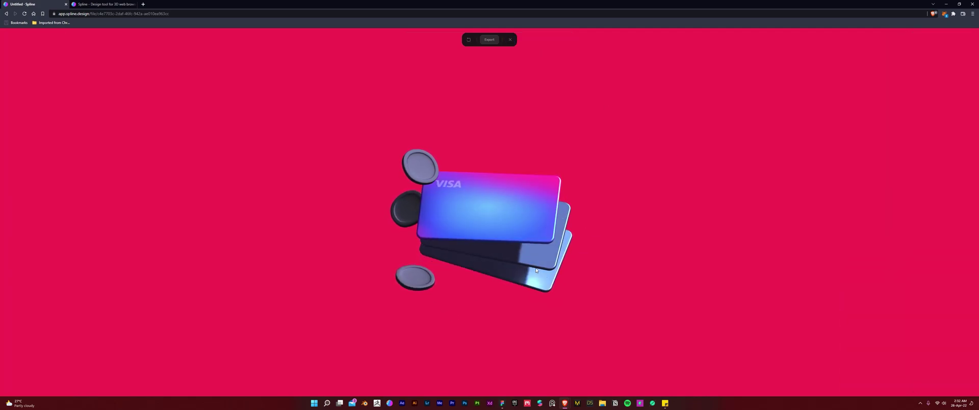
click(510, 39)
Rotate the front Visa card slightly and move the Point Light back up beside the top coin
click(524, 258)
click(630, 270)
click(510, 219)
drag(509, 186, 510, 203)
click(649, 219)
click(536, 255)
drag(472, 182, 448, 157)
Adjust the cards' Base State rotation and position so the two back cards stack closer behind the Visa card
click(553, 273)
click(942, 91)
click(515, 217)
drag(510, 190, 513, 192)
click(622, 239)
click(545, 250)
mouse_move(520, 246)
mouse_down()
mouse_move(523, 217)
mouse_move(532, 241)
mouse_up()
drag(542, 268, 547, 254)
drag(524, 223, 526, 228)
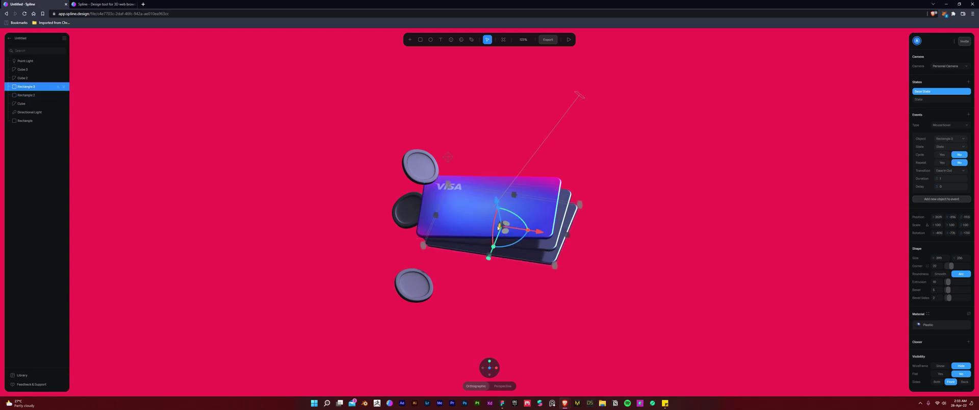
click(609, 250)
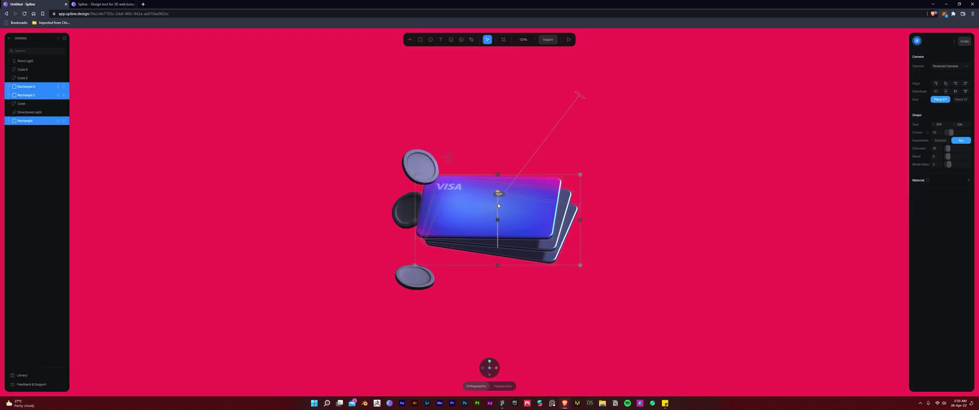
Rotate the three cards together slightly and move the top coin closer to the Visa card's upper-left corner
drag(499, 210, 499, 206)
click(664, 233)
mouse_move(421, 166)
mouse_down()
mouse_move(427, 126)
mouse_move(427, 159)
mouse_up()
Change the back cards' Plastic material to a dark bluish color and preview the hover animation
click(547, 247)
click(929, 324)
drag(885, 335, 861, 346)
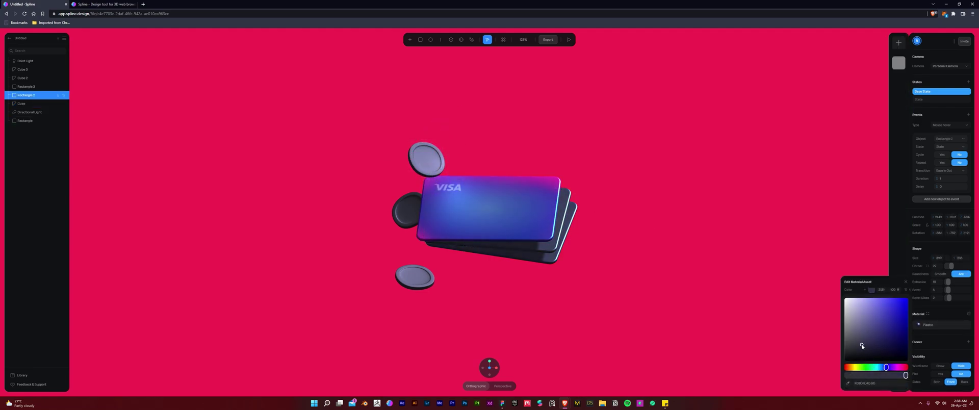
click(668, 229)
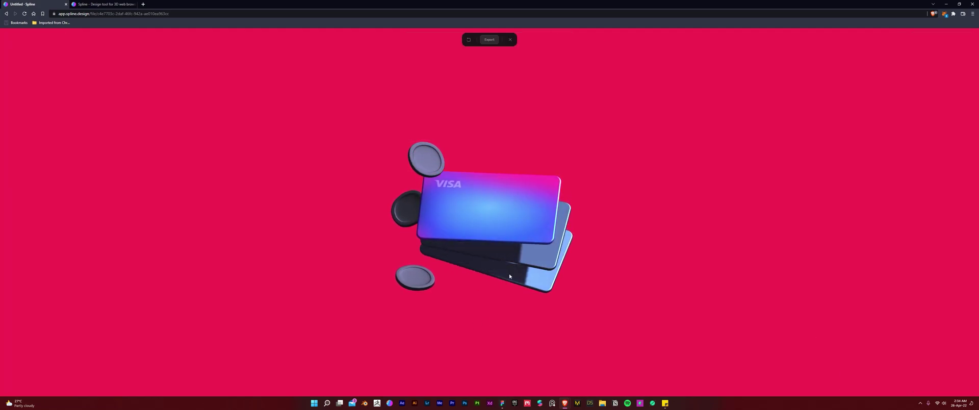
click(510, 40)
Rotate the Visa card in its hover State, return it to Base State and preview the animation
click(520, 206)
click(918, 99)
drag(508, 195, 505, 200)
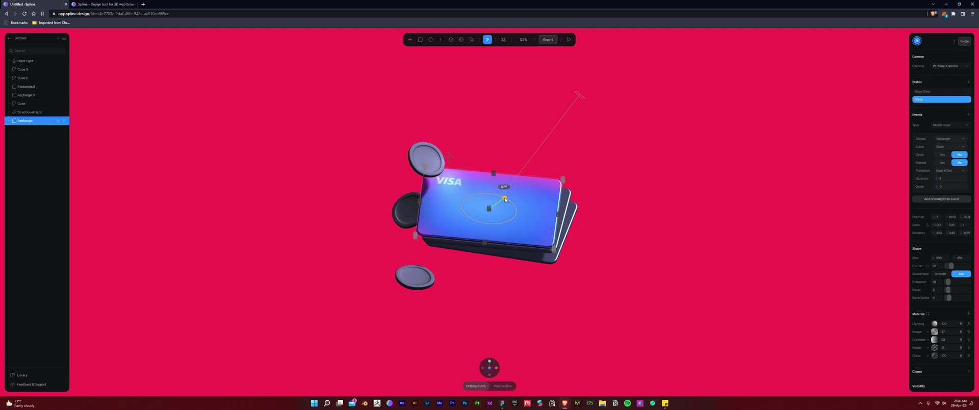
click(923, 91)
click(569, 39)
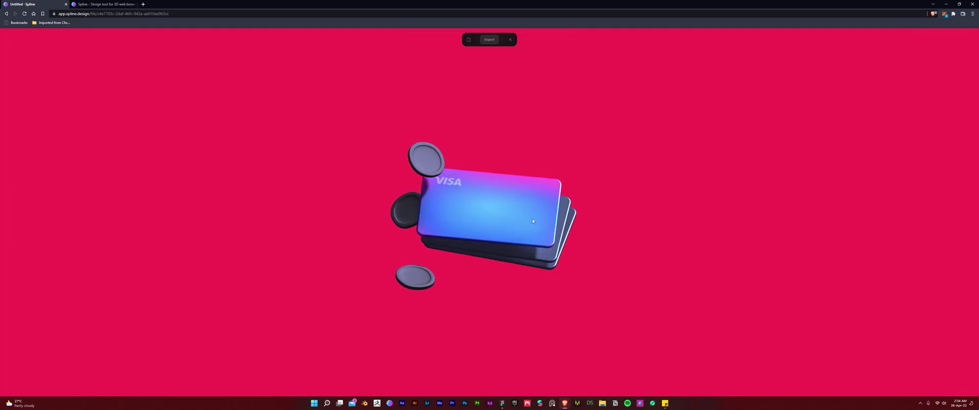
click(511, 39)
Open the middle card's Plastic material and change its lighting color to light blue
click(416, 276)
middle_drag(418, 279, 575, 227)
click(575, 228)
scroll(621, 222, up, 3)
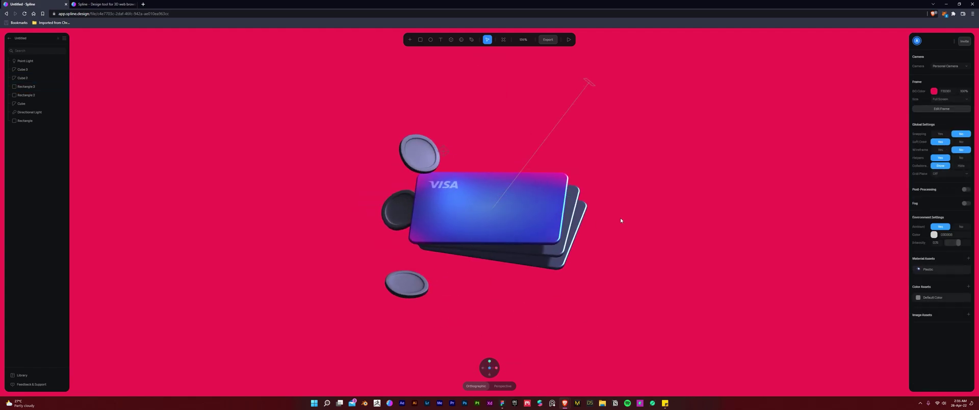
click(568, 217)
click(920, 327)
click(901, 355)
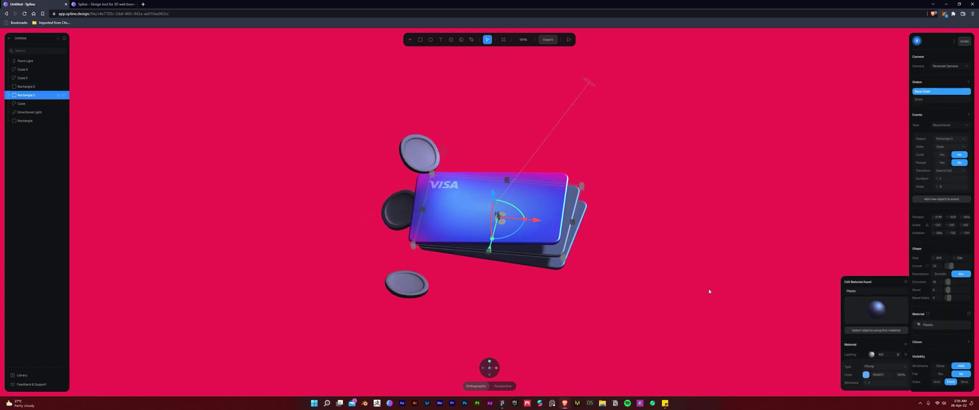
click(736, 316)
Rotate the rearmost card in its Base State so it fans out farther below the others
click(518, 213)
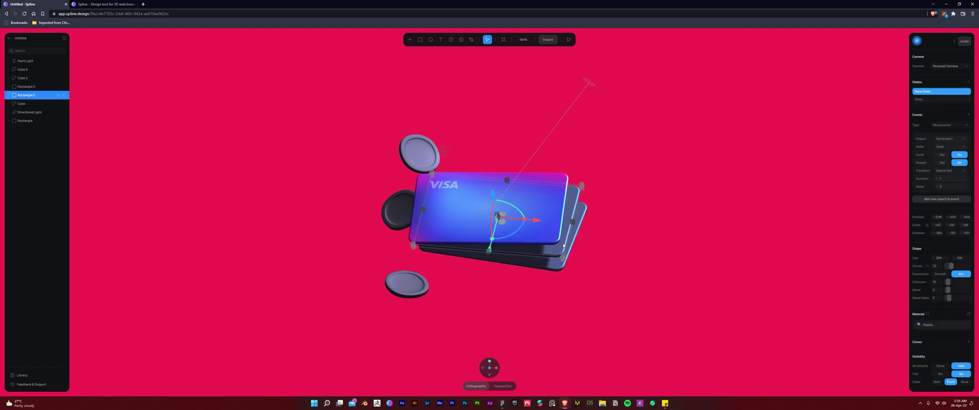
click(650, 254)
drag(518, 214, 527, 240)
click(575, 242)
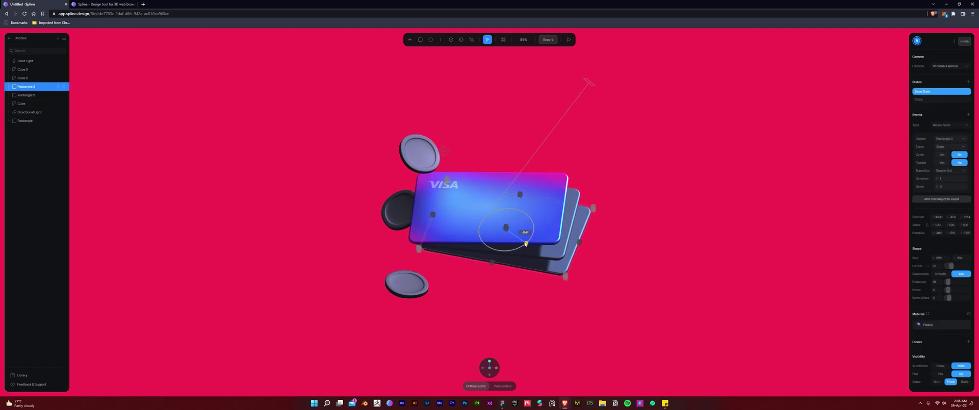
click(739, 257)
Fine-tune the color of the back cards' Plastic material in the color picker
scroll(739, 258, down, 3)
scroll(739, 257, up, 3)
click(555, 223)
click(919, 325)
click(872, 359)
drag(866, 339, 869, 341)
Select the Directional Light and move it closer to the cards
click(30, 112)
drag(600, 109, 575, 104)
click(638, 187)
scroll(638, 186, down, 2)
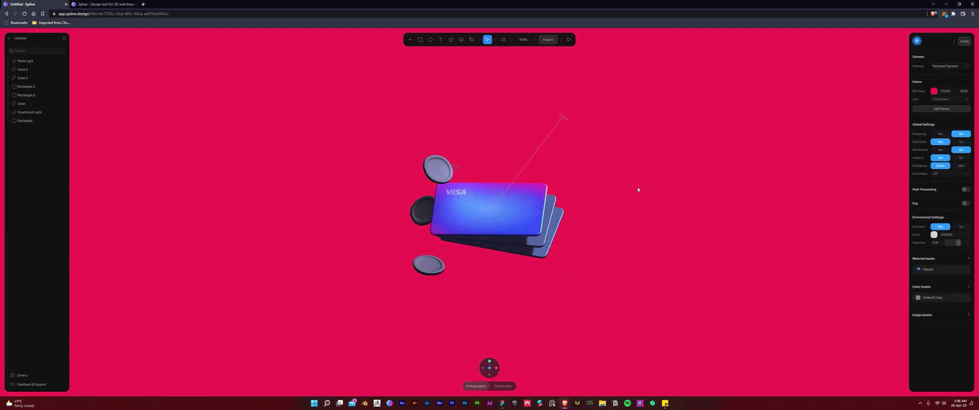
Select the cards and switch them from Base State to their hover State to show the fanned-out arrangement
click(544, 247)
shift+click(544, 253)
click(544, 253)
click(695, 225)
scroll(696, 225, down, 4)
scroll(696, 225, up, 3)
click(539, 219)
click(578, 221)
scroll(578, 220, up, 5)
click(618, 229)
click(663, 232)
click(584, 217)
click(937, 99)
scroll(658, 242, down, 4)
click(734, 190)
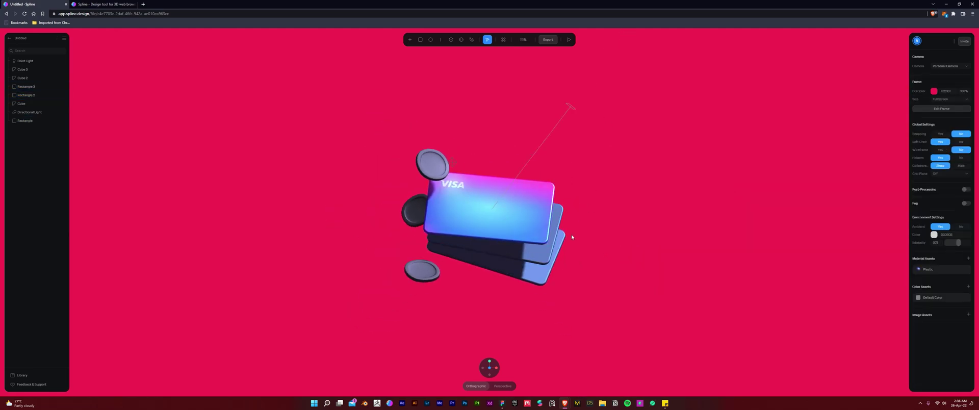
Switch the three stacked cards back to their Base State and deselect them
click(541, 270)
click(925, 93)
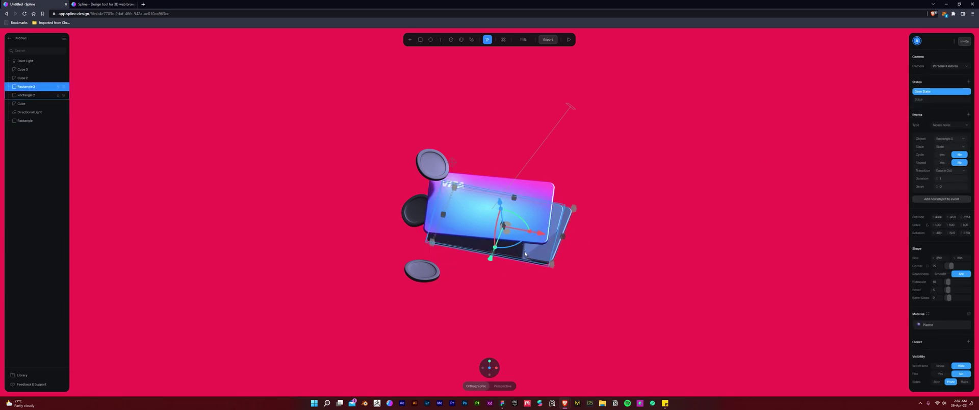
click(545, 250)
click(924, 93)
click(528, 217)
click(926, 93)
click(633, 163)
Reposition the upper and middle coins around the front card's left side and adjust their depth
scroll(628, 157, down, 3)
scroll(628, 157, up, 5)
drag(414, 147, 391, 161)
alt+drag(286, 216, 334, 220)
drag(519, 177, 429, 187)
click(496, 367)
click(430, 195)
drag(363, 200, 416, 206)
drag(441, 170, 433, 168)
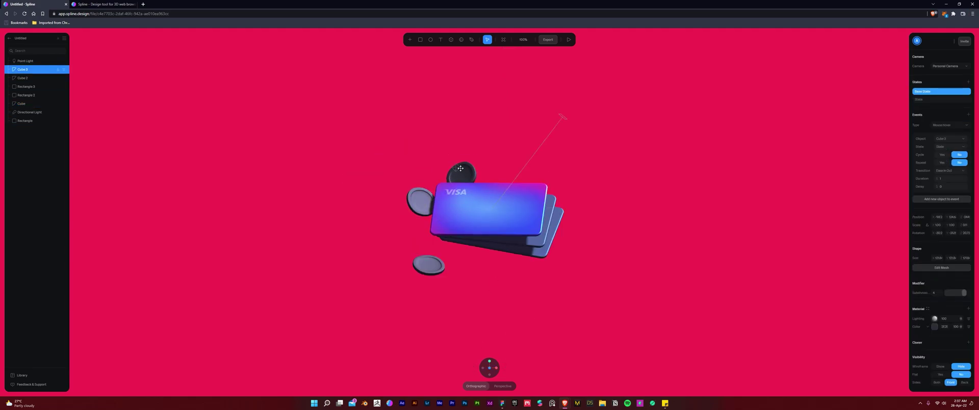
Adjust the front card's material layers so more of the pink background shows through its edges
click(482, 207)
scroll(937, 280, down, 2)
scroll(929, 281, up, 2)
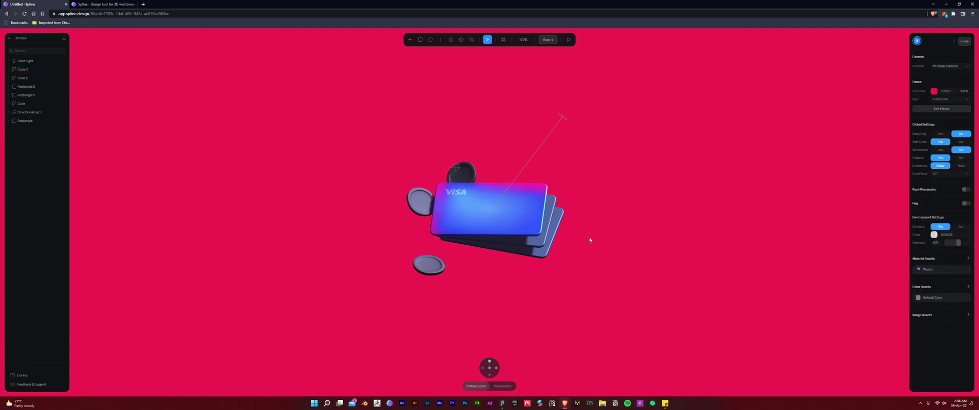
click(946, 336)
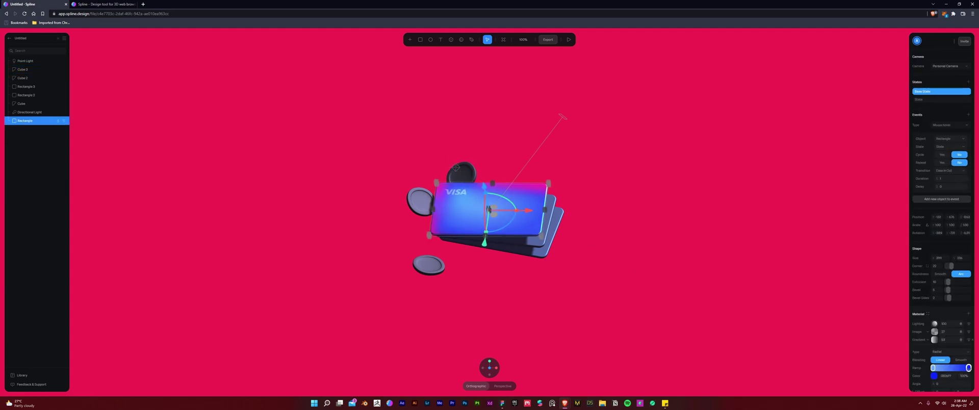
scroll(946, 338, down, 2)
key(Escape)
click(491, 209)
click(695, 247)
Rearrange the three coins close to the front card's left edge, with the lowest at its lower-left corner
drag(428, 265, 470, 277)
scroll(505, 292, down, 3)
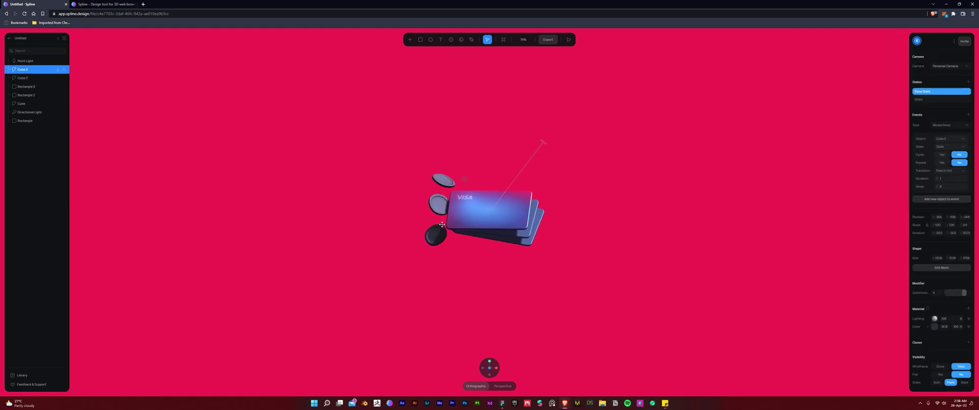
click(439, 181)
key(Escape)
scroll(451, 178, up, 3)
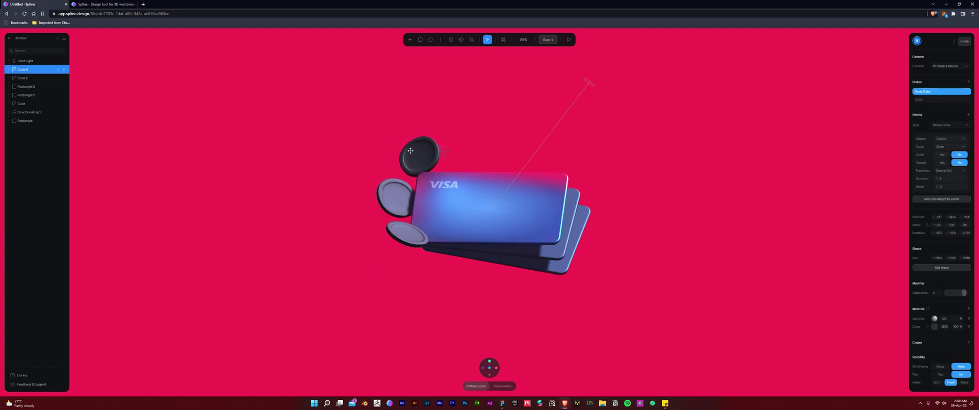
drag(433, 236, 544, 243)
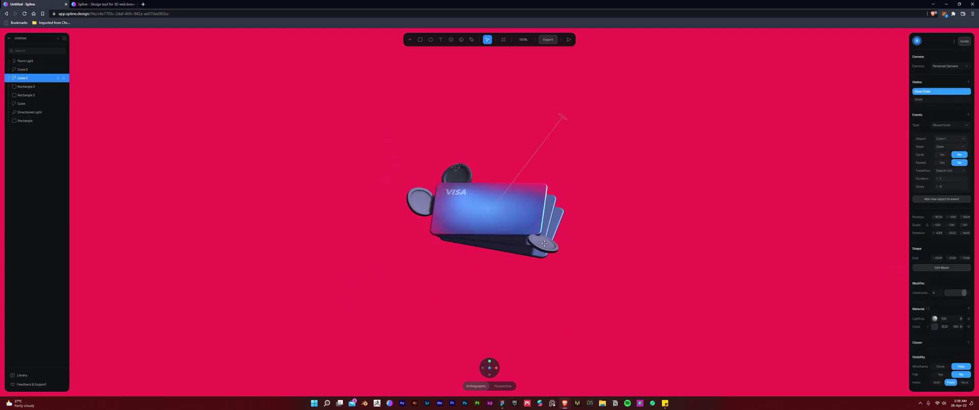
drag(446, 274, 424, 231)
Select the Directional Light and reposition it from several view angles, lower and to the right of the cards
click(563, 117)
drag(567, 118, 491, 168)
alt+drag(587, 146, 640, 212)
click(467, 368)
alt+drag(507, 310, 704, 179)
alt+drag(705, 179, 602, 244)
click(473, 372)
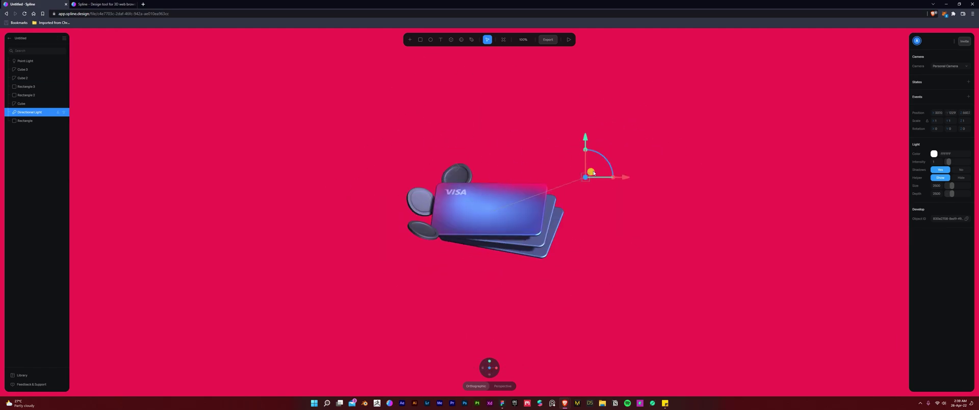
click(596, 253)
Move the lower coin farther down and shift the upper coin outward, adjusting its depth
drag(422, 229, 419, 252)
click(392, 240)
drag(461, 174, 438, 174)
alt+drag(438, 176, 450, 247)
drag(444, 212, 459, 203)
click(467, 367)
Adjust the upper coin's depth and place it at the front card's upper-left corner
scroll(397, 210, up, 4)
alt+drag(397, 210, 498, 150)
drag(485, 124, 524, 106)
click(510, 367)
drag(413, 172, 424, 179)
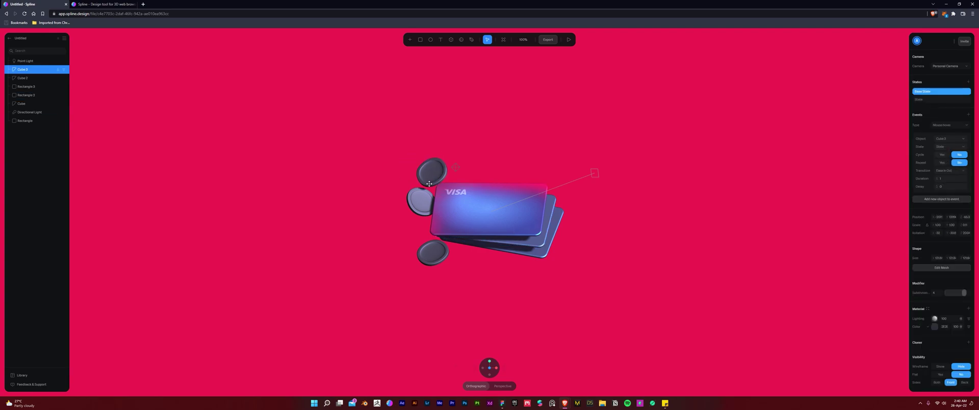
Position the middle coin beside the front card's left edge and the lower coin just below its lower-left corner
click(417, 214)
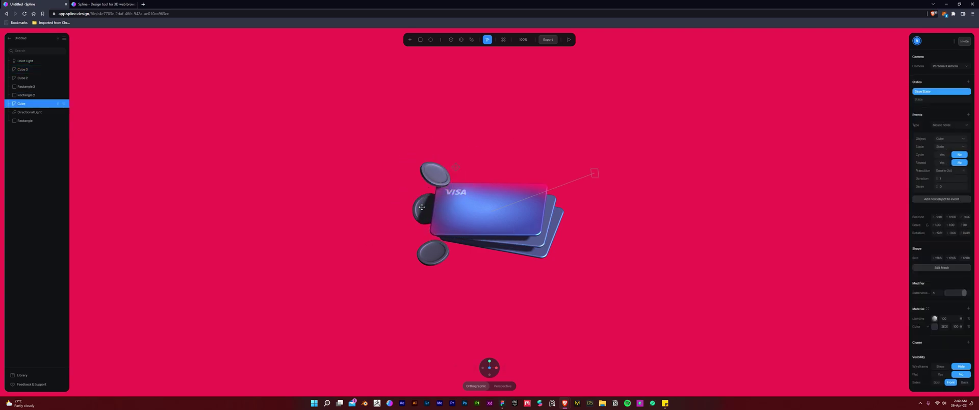
drag(422, 207, 416, 205)
click(413, 267)
scroll(485, 279, down, 3)
scroll(459, 270, up, 4)
click(419, 262)
drag(401, 246, 405, 256)
click(630, 257)
scroll(633, 256, up, 2)
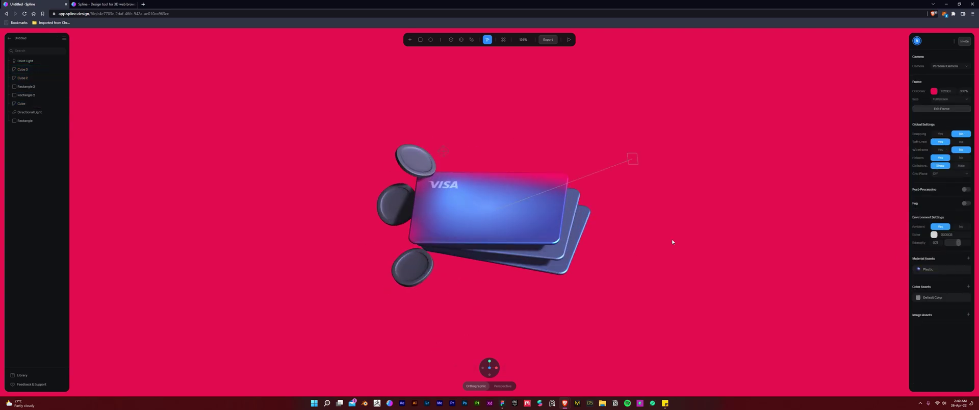
Turn on Post Processing with Fog left off and play the scene to check the card animation
key(Escape)
click(965, 190)
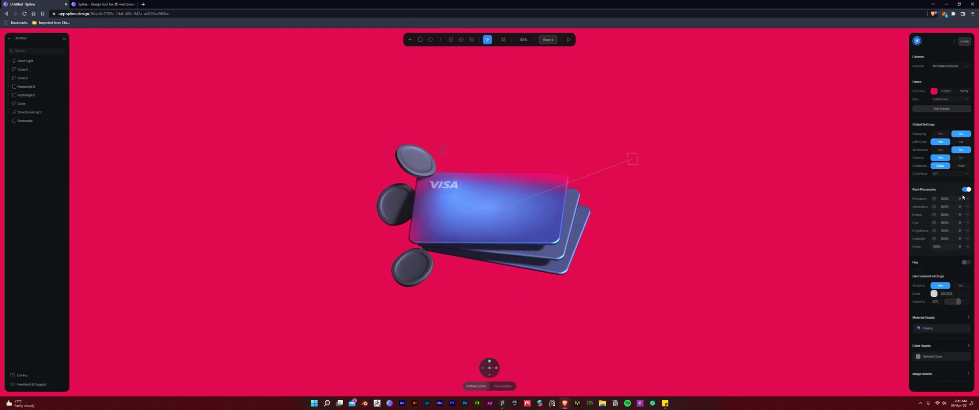
click(964, 262)
click(964, 262)
click(569, 40)
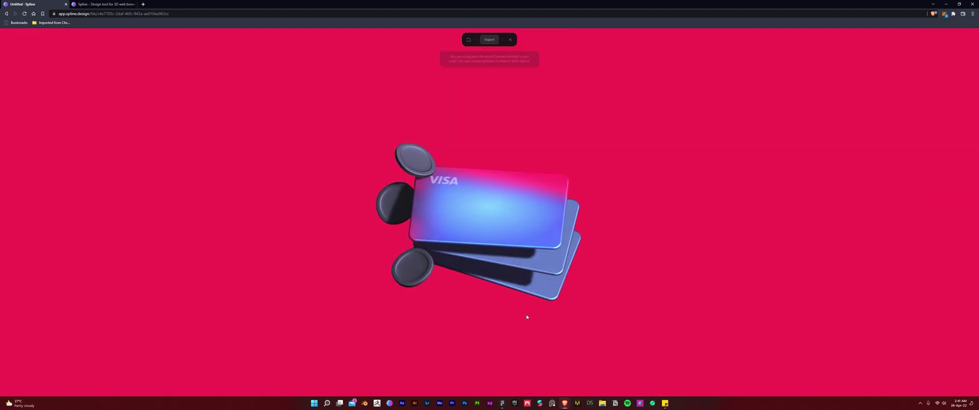
Exit the preview, move the Directional Light farther up and away from the cards, and check the scene again
key(Escape)
drag(631, 158, 671, 70)
click(704, 203)
scroll(704, 204, up, 5)
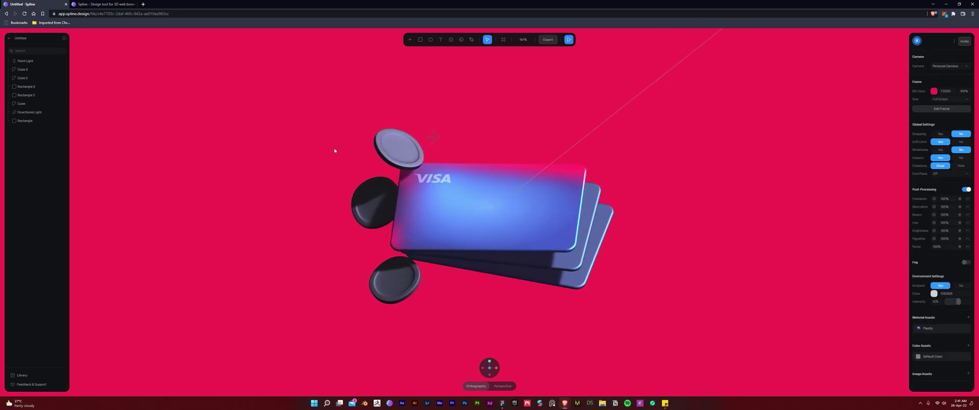
click(512, 40)
Remove the states and events from the coins
click(399, 149)
click(970, 101)
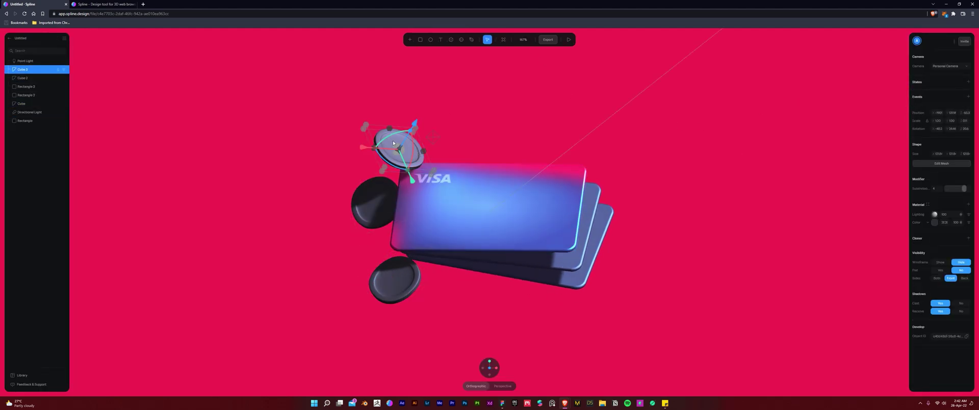
scroll(505, 123, down, 2)
click(505, 123)
click(416, 136)
scroll(434, 153, down, 4)
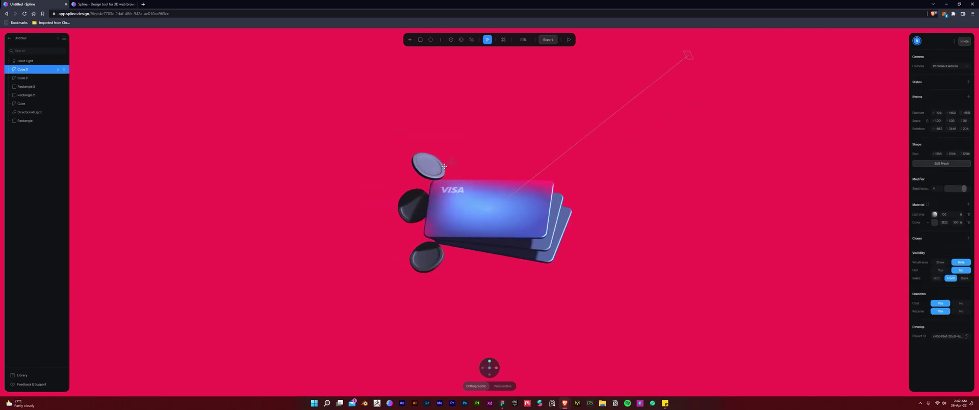
Nudge the middle and upper coins outward from the front card's left edge
drag(420, 203, 415, 207)
mouse_move(429, 172)
mouse_down()
mouse_move(444, 161)
mouse_move(435, 155)
mouse_move(422, 169)
mouse_up()
click(451, 134)
click(384, 187)
Move the lower coin above the others and return the middle coin to the card's left side
drag(411, 205, 442, 153)
drag(428, 258, 414, 118)
click(485, 133)
drag(442, 153, 410, 200)
drag(415, 118, 421, 162)
click(493, 143)
Examine the coin arrangement beside the cards at several zoom levels
scroll(492, 143, down, 3)
scroll(493, 142, up, 6)
scroll(493, 143, down, 2)
click(457, 254)
scroll(457, 253, down, 2)
click(548, 137)
scroll(548, 137, down, 5)
scroll(548, 137, up, 4)
Try to move the three coins down together, and undo the move
click(427, 203)
shift+click(438, 170)
shift+click(422, 148)
click(475, 148)
drag(424, 217, 427, 232)
key(ctrl+z)
Spread the coins with one well below the cards, and move the Directional Light farther out to the right
click(502, 158)
mouse_move(652, 84)
mouse_down()
mouse_move(269, 293)
mouse_move(365, 119)
mouse_move(643, 59)
mouse_move(651, 84)
mouse_up()
click(531, 81)
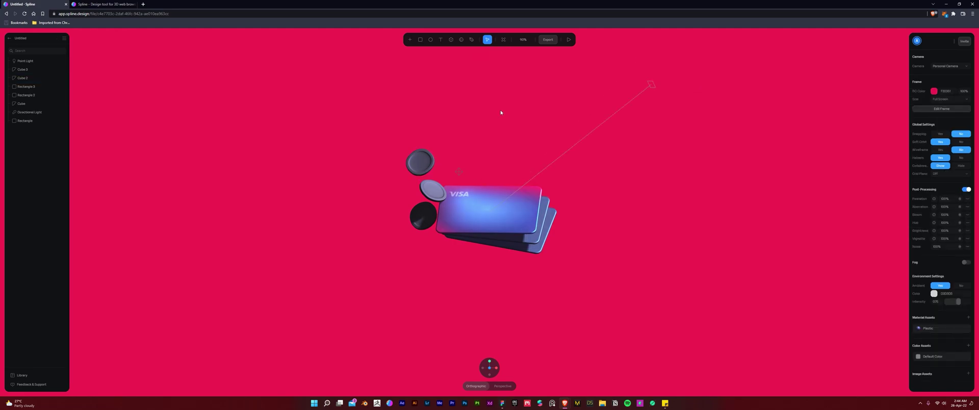
scroll(530, 81, up, 1)
click(477, 146)
drag(428, 188, 402, 278)
drag(415, 217, 421, 205)
click(535, 132)
drag(669, 75, 781, 77)
Try other placements, including a higher Directional Light above the cards, and undo the changes
drag(590, 266, 497, 207)
mouse_move(499, 204)
mouse_down()
mouse_move(499, 222)
mouse_move(500, 203)
mouse_move(500, 214)
mouse_up()
click(699, 217)
scroll(699, 219, down, 3)
key(ctrl+z)
click(697, 217)
drag(702, 116, 678, 32)
click(676, 108)
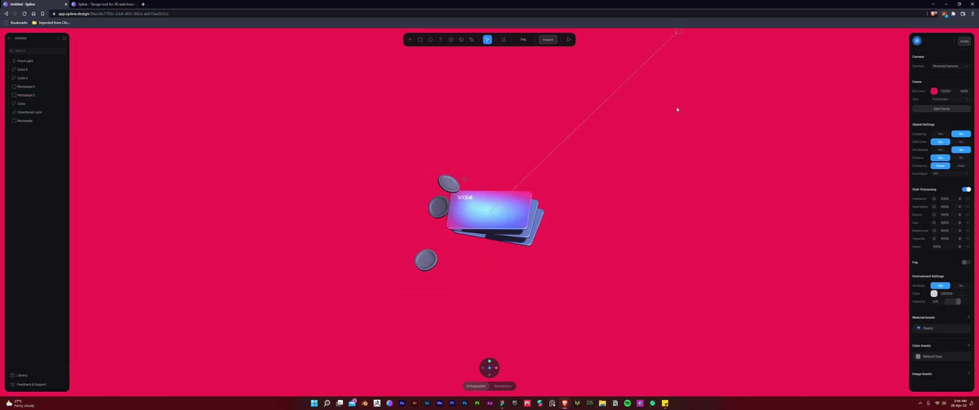
key(ctrl+z)
key(ctrl+z)
scroll(677, 110, up, 3)
Try the Pixelation post-processing effect on the scene and turn it off again
click(765, 225)
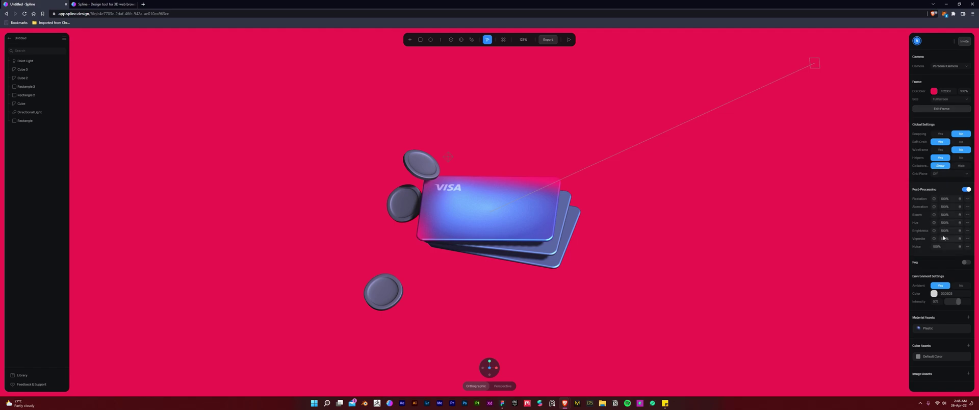
click(968, 199)
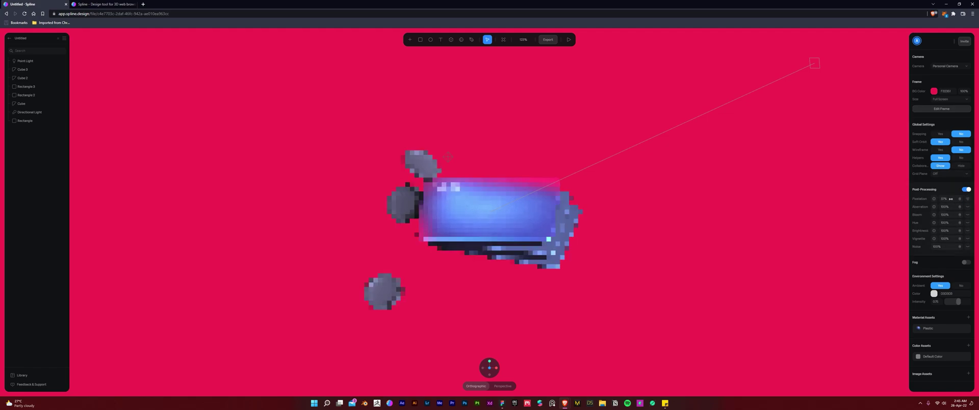
click(968, 200)
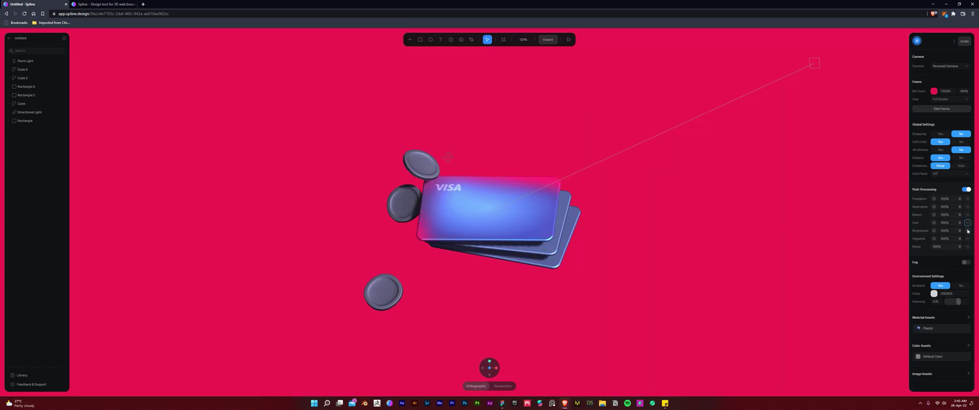
Readjust the Directional Light, then move the lower coin up under the front card and the middle coin beside it
click(785, 109)
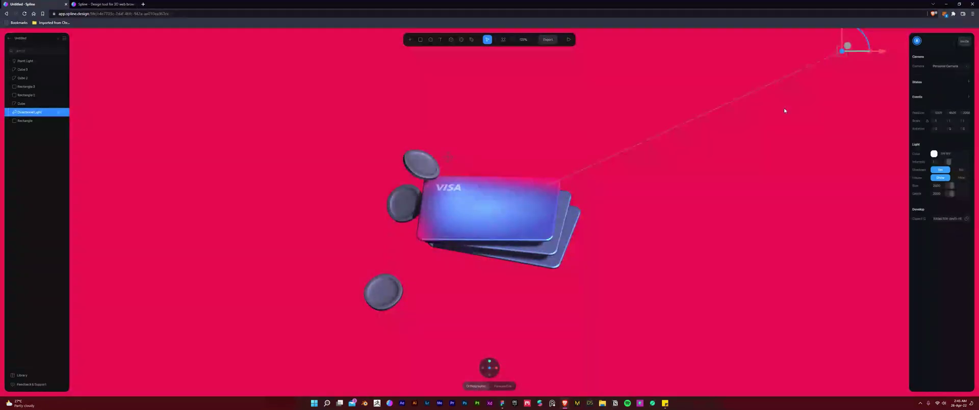
click(784, 110)
drag(383, 293, 426, 268)
click(500, 278)
scroll(501, 279, down, 4)
scroll(501, 279, up, 4)
drag(411, 210, 422, 248)
click(654, 234)
scroll(654, 234, down, 4)
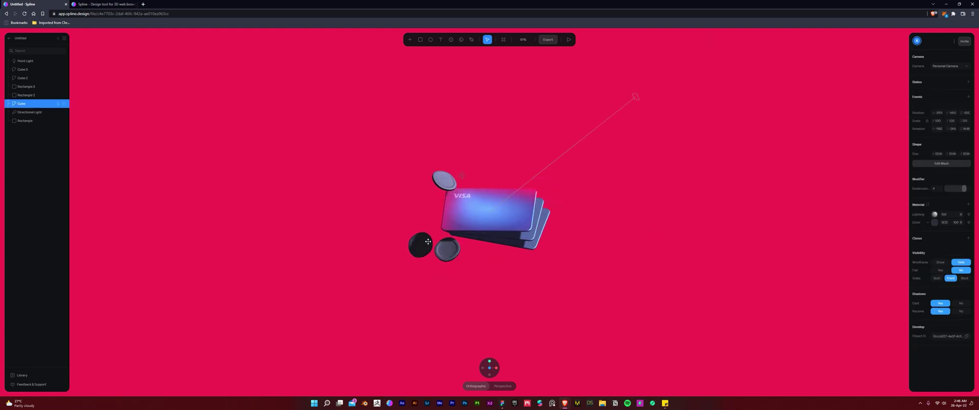
Shift the lower coin slightly outward and tuck the middle coin against the front card's left edge
click(581, 304)
click(448, 249)
scroll(449, 255, up, 3)
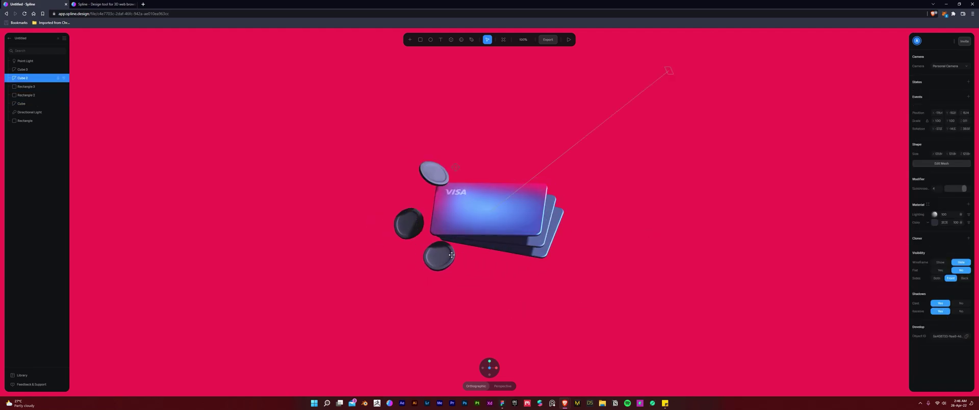
drag(409, 223, 422, 207)
click(525, 159)
scroll(525, 160, down, 3)
scroll(525, 160, up, 6)
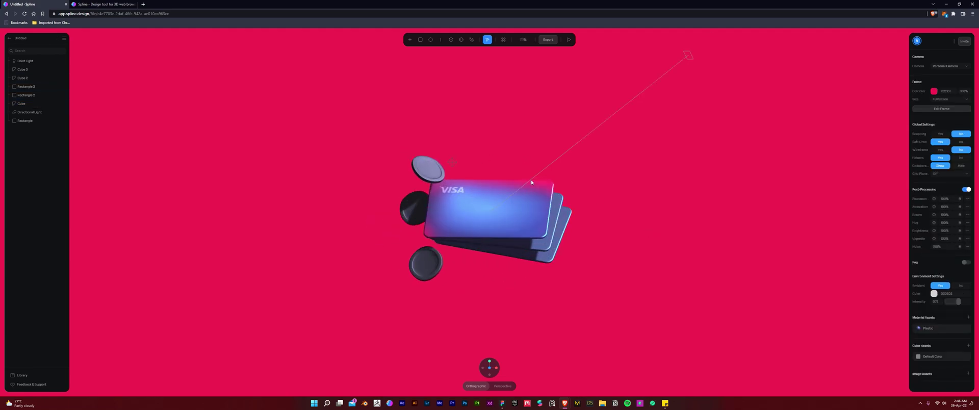
Rotate the lower coin to a new tilt and move the middle coin above the upper one
click(419, 281)
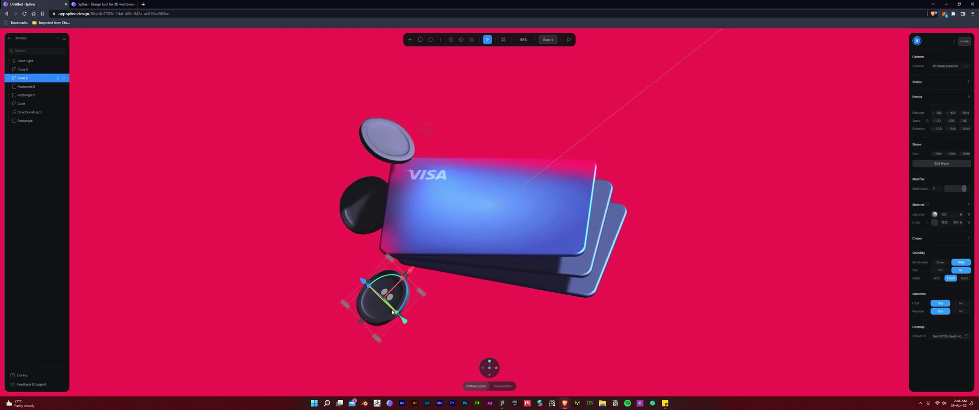
scroll(419, 281, down, 5)
click(435, 149)
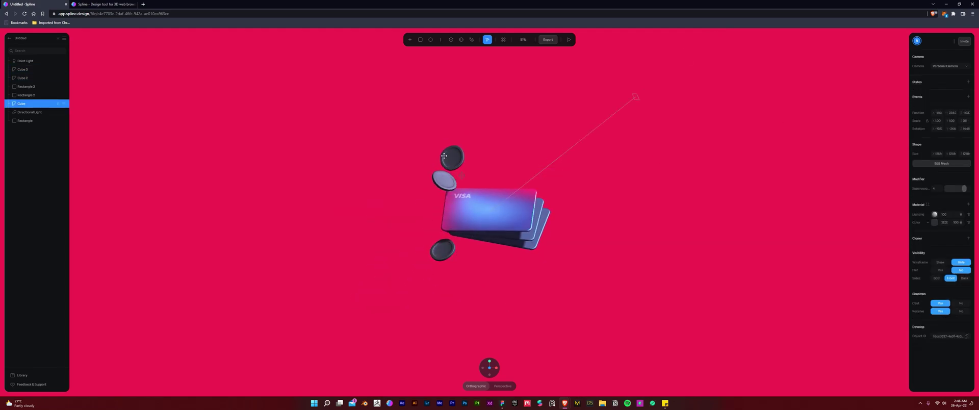
click(610, 212)
Adjust the middle coin's depth from a side angle and place it back at the front card's left edge
scroll(610, 212, down, 5)
drag(530, 190, 561, 255)
scroll(610, 213, up, 5)
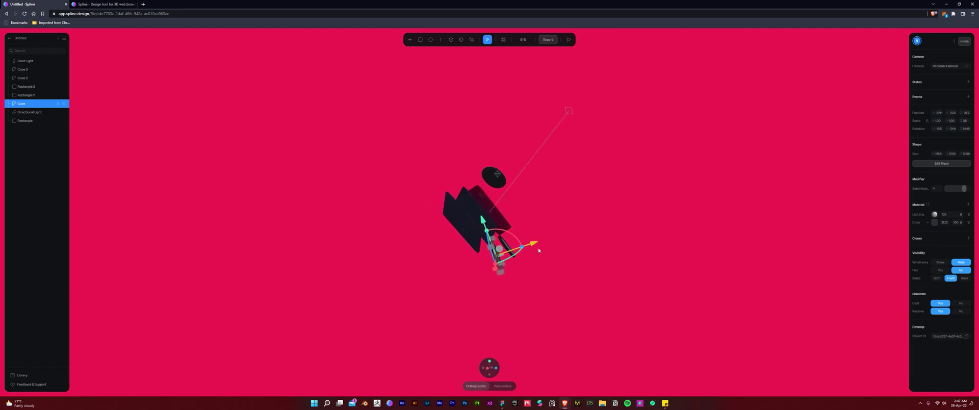
click(489, 367)
drag(439, 270, 419, 234)
mouse_move(435, 203)
mouse_down()
mouse_move(411, 228)
mouse_move(422, 204)
mouse_up()
Move the lower coin inward so it sits closer beneath the front card's lower-left corner
click(380, 225)
scroll(380, 224, up, 2)
click(380, 248)
scroll(380, 247, down, 3)
click(431, 253)
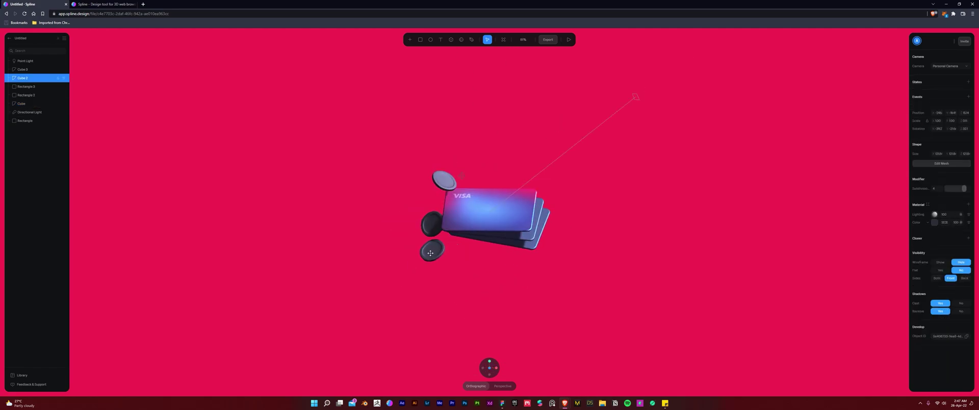
drag(431, 254, 446, 253)
click(527, 289)
Shift the middle coin up and outward along the front card's left edge, and check it against the other coins
scroll(527, 288, down, 4)
scroll(527, 265, up, 6)
drag(402, 230, 388, 211)
click(503, 330)
scroll(503, 330, down, 1)
click(433, 263)
shift+click(416, 211)
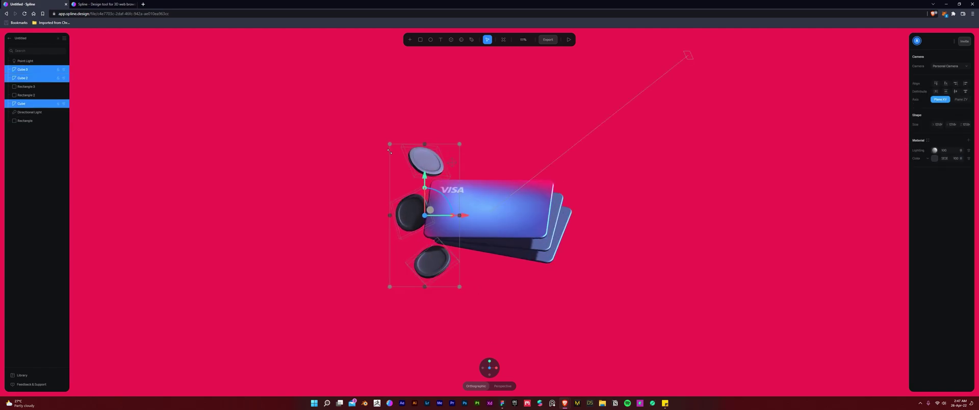
click(529, 291)
Bring the upper coin down closer to the front card's upper-left corner and preview the scene
click(439, 161)
drag(438, 162, 450, 184)
click(461, 285)
scroll(461, 285, down, 9)
scroll(463, 286, up, 6)
click(439, 212)
shift+click(449, 180)
click(504, 268)
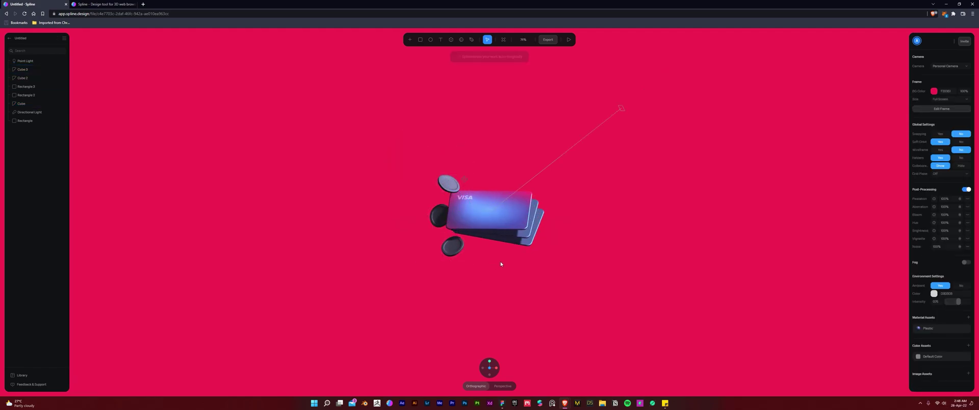
scroll(504, 268, up, 5)
click(569, 39)
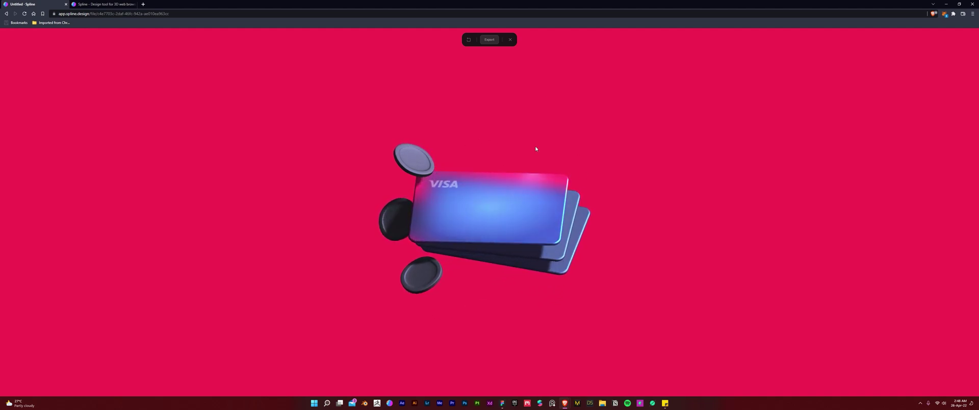
key(Escape)
Give the upper coin a second state in which it is shifted slightly downward and turned to face the viewer
click(419, 160)
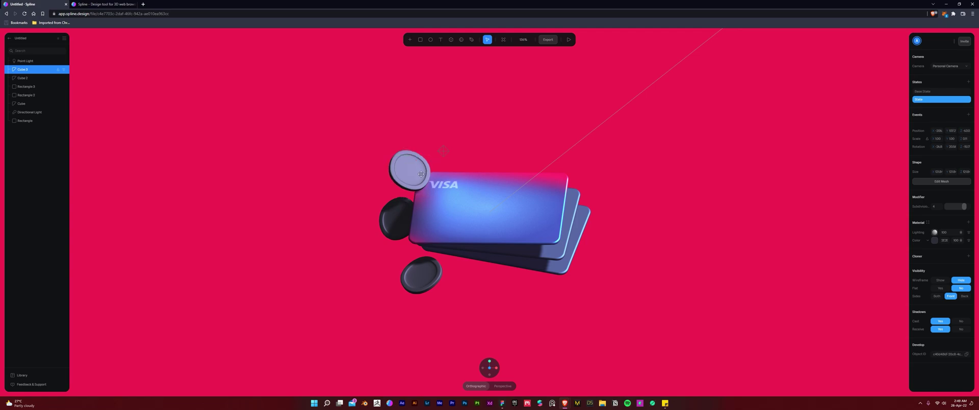
click(923, 92)
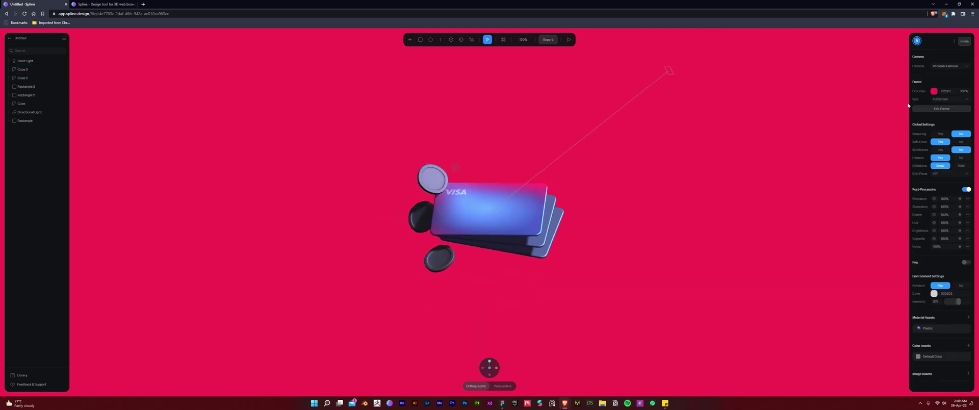
click(942, 99)
click(714, 137)
scroll(663, 143, up, 1)
click(426, 167)
click(942, 99)
Add a state to the middle coin with the coin shifted slightly downward, and compare it with the Base State
click(416, 218)
click(968, 83)
drag(414, 226, 416, 235)
click(929, 92)
click(930, 99)
Add a state to the lower coin with the coin shifted slightly downward, and return it to the Base State
click(434, 264)
click(968, 82)
drag(431, 270, 436, 276)
click(919, 93)
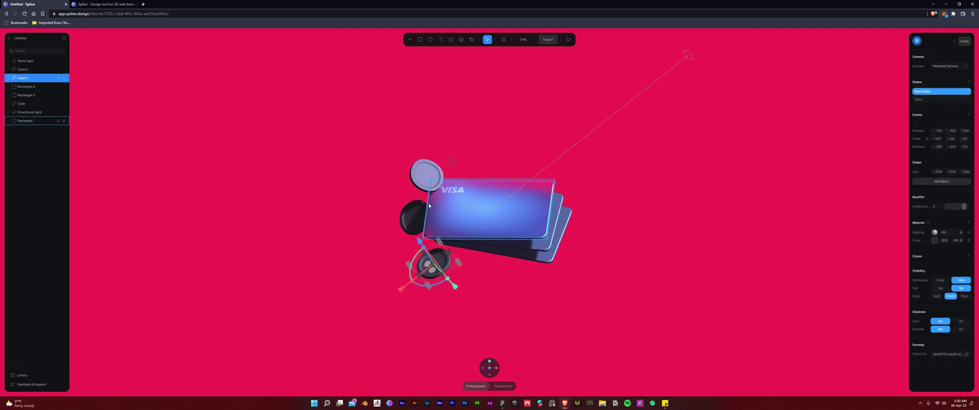
Switch the upper coin back to its Base State and go through the middle and lower coins' state setup
click(434, 178)
click(413, 217)
click(433, 262)
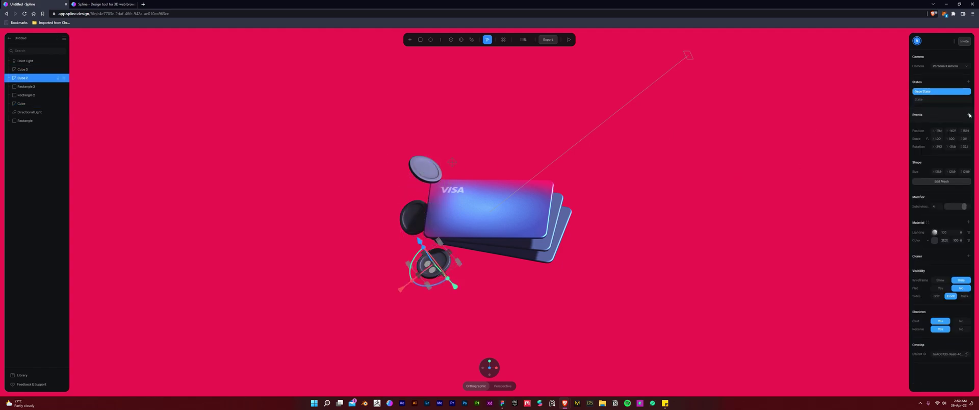
click(721, 168)
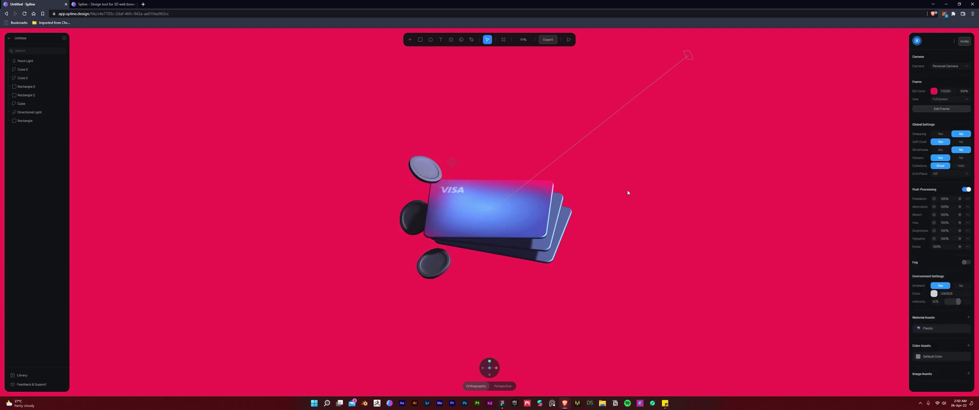
Frame the cards and coins more closely and add a new camera to the scene
scroll(597, 219, up, 1)
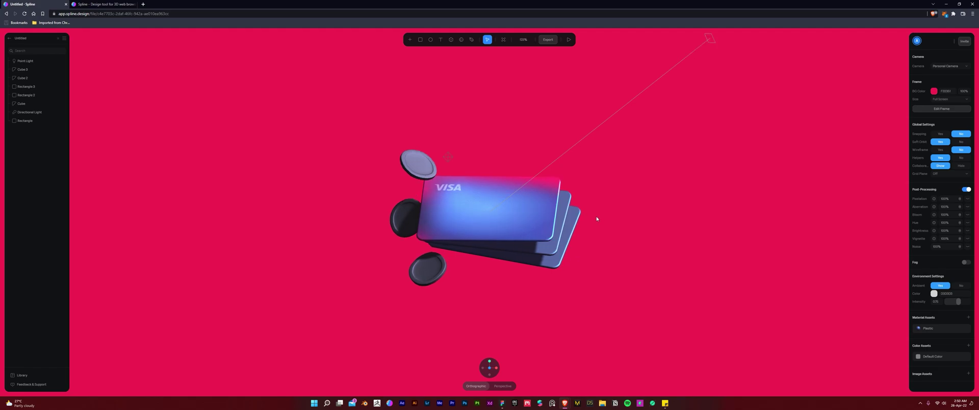
scroll(614, 220, up, 2)
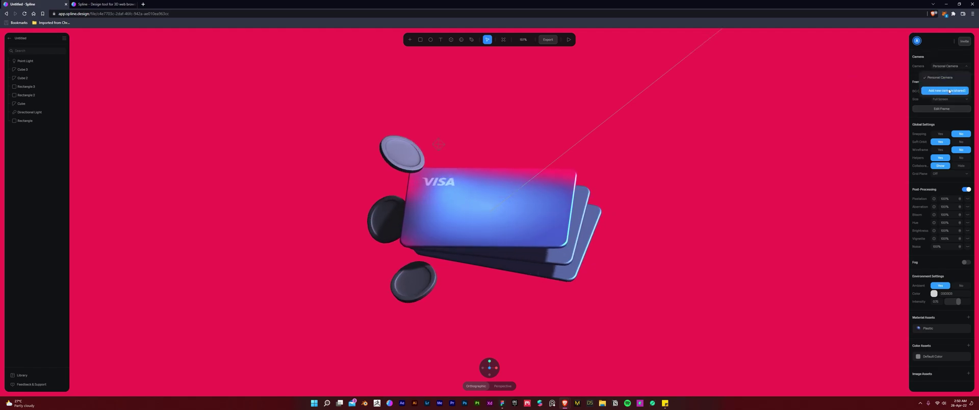
click(949, 90)
Orbit the scene through the Personal Camera to see the new camera's view, and switch back to Camera
click(951, 68)
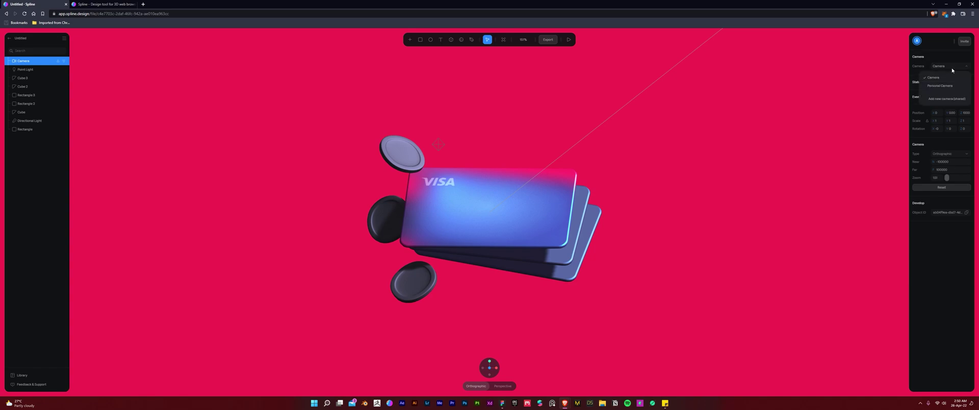
click(944, 82)
drag(635, 181, 577, 218)
click(939, 68)
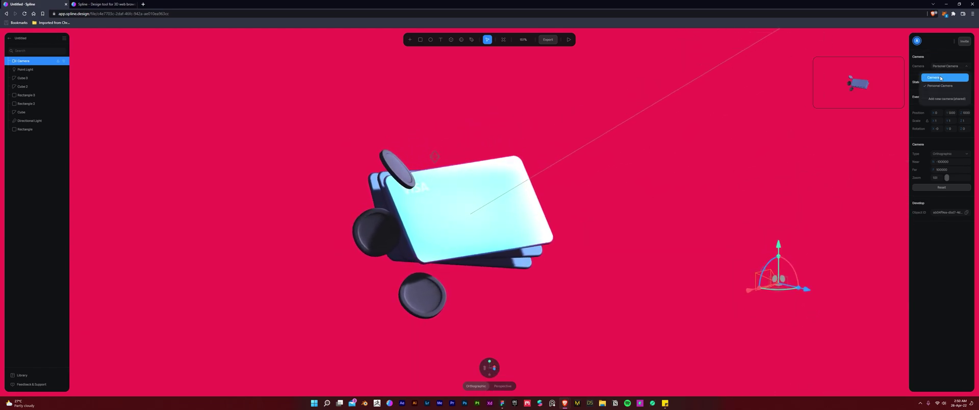
click(941, 78)
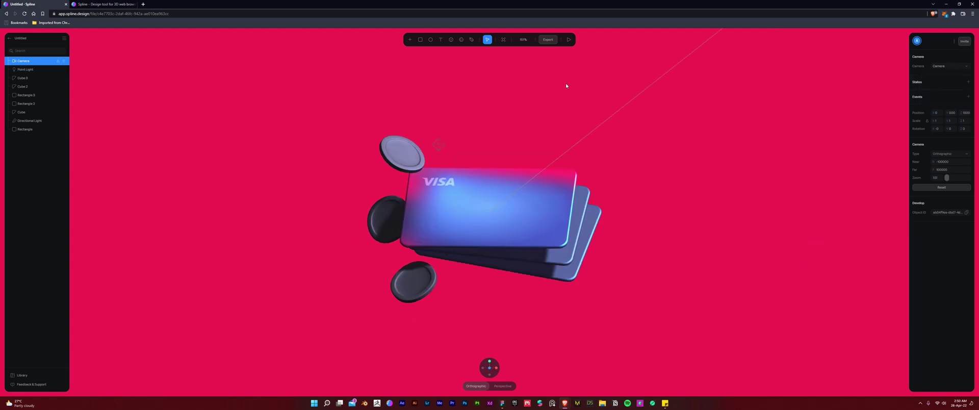
Review the public URL export's play, touch and compression settings, and preview the scene through the new camera
click(549, 41)
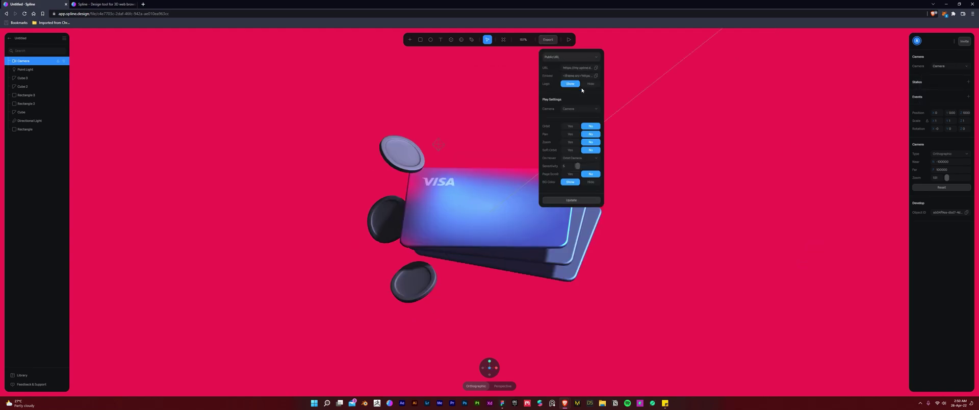
scroll(579, 71, down, 2)
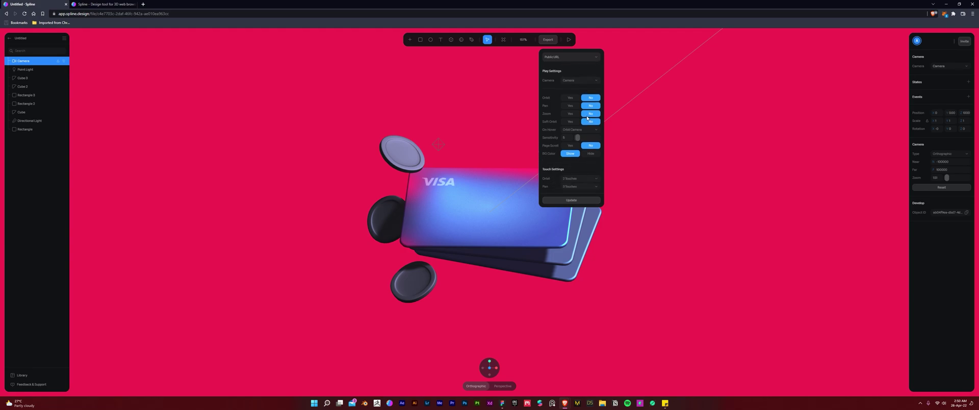
scroll(589, 129, down, 2)
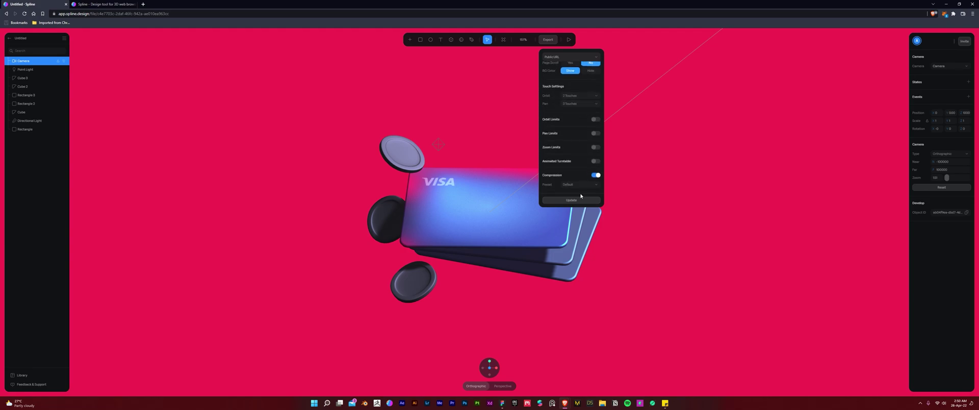
click(659, 190)
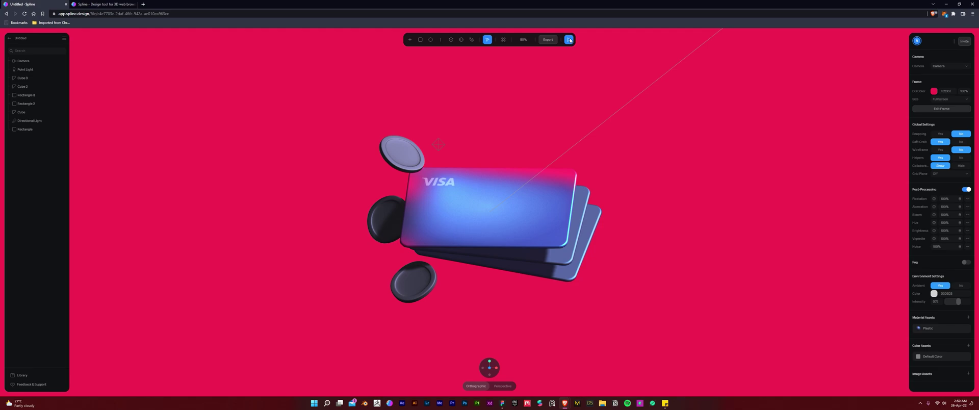
click(569, 39)
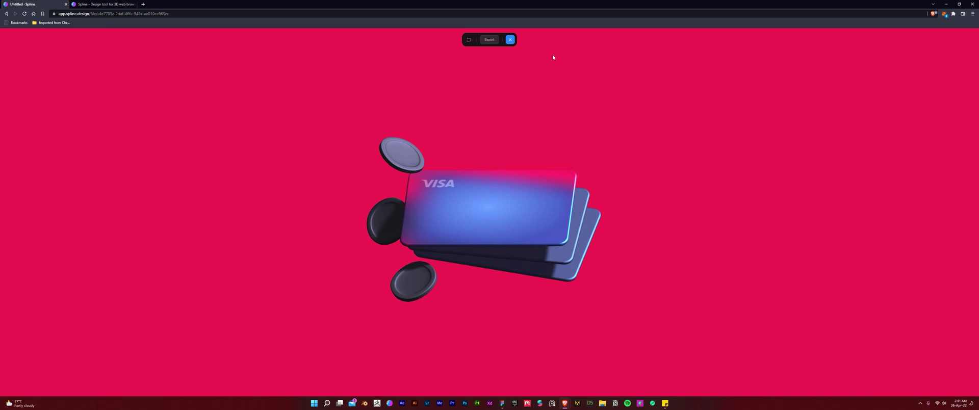
key(Escape)
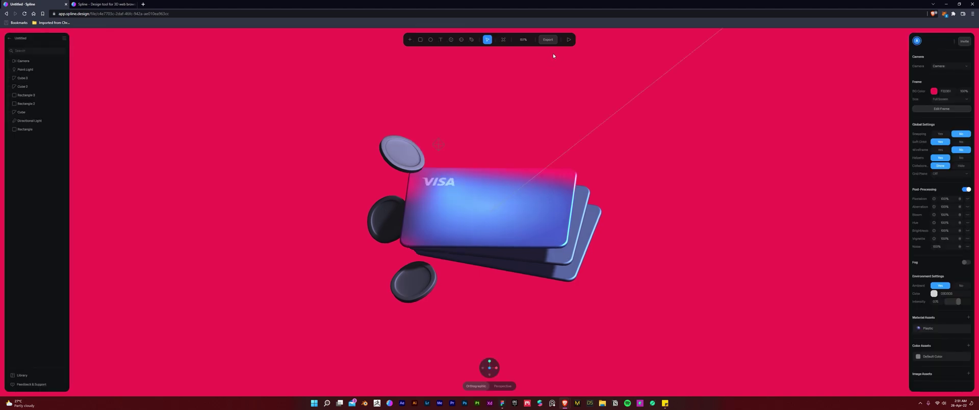